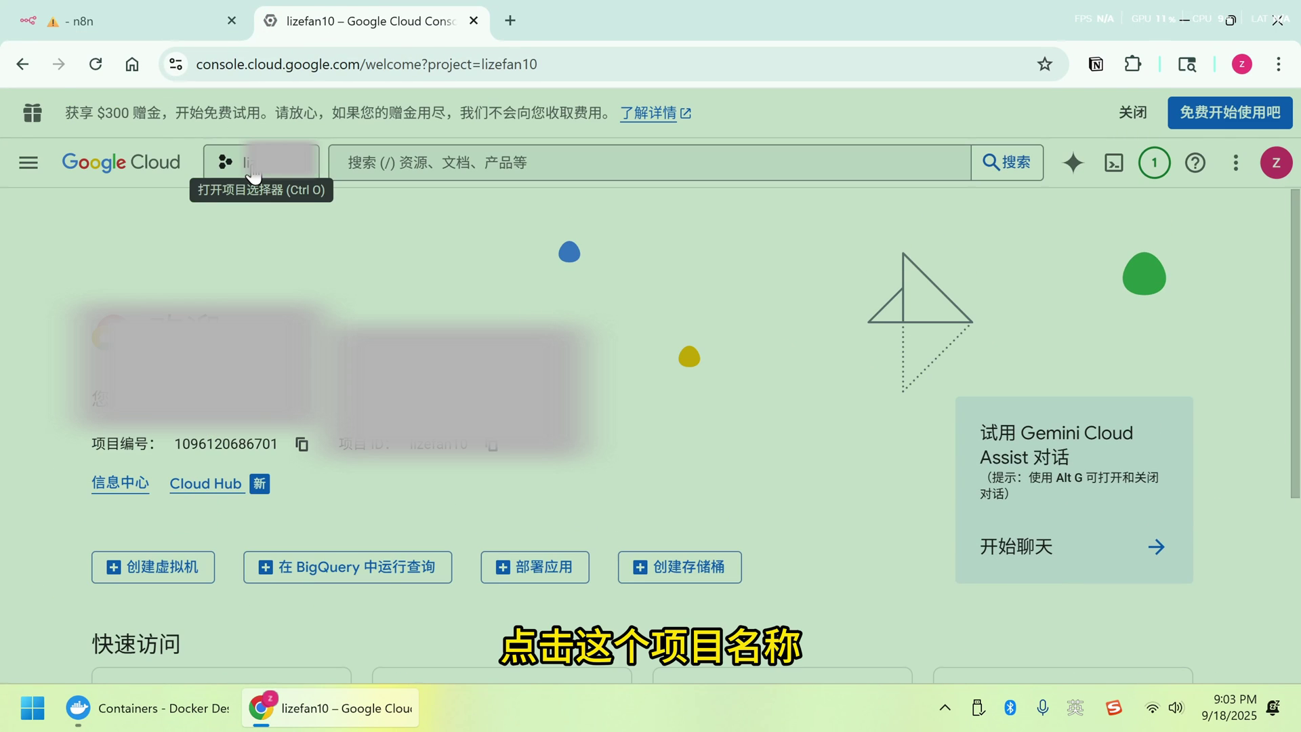
- Switch the Google Cloud Console to the n8n-G project
click(227, 162)
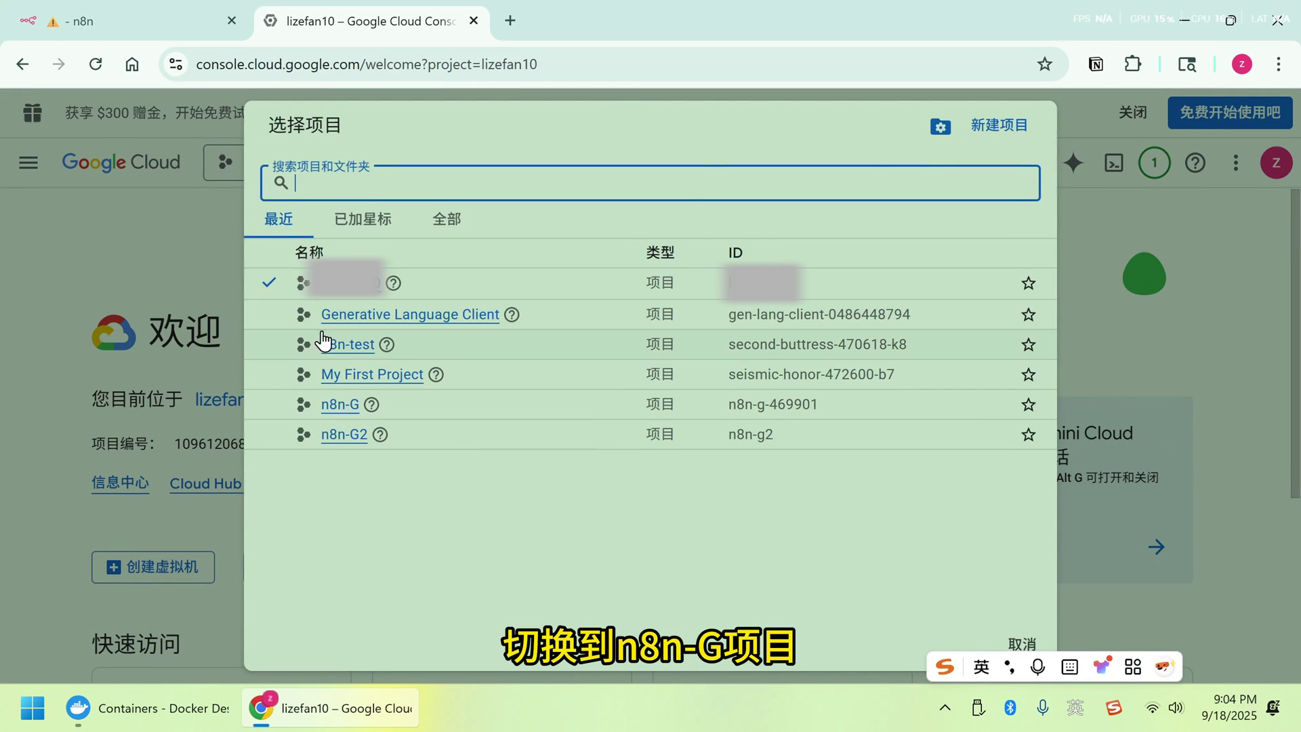
click(339, 404)
scroll(619, 383, down, 3)
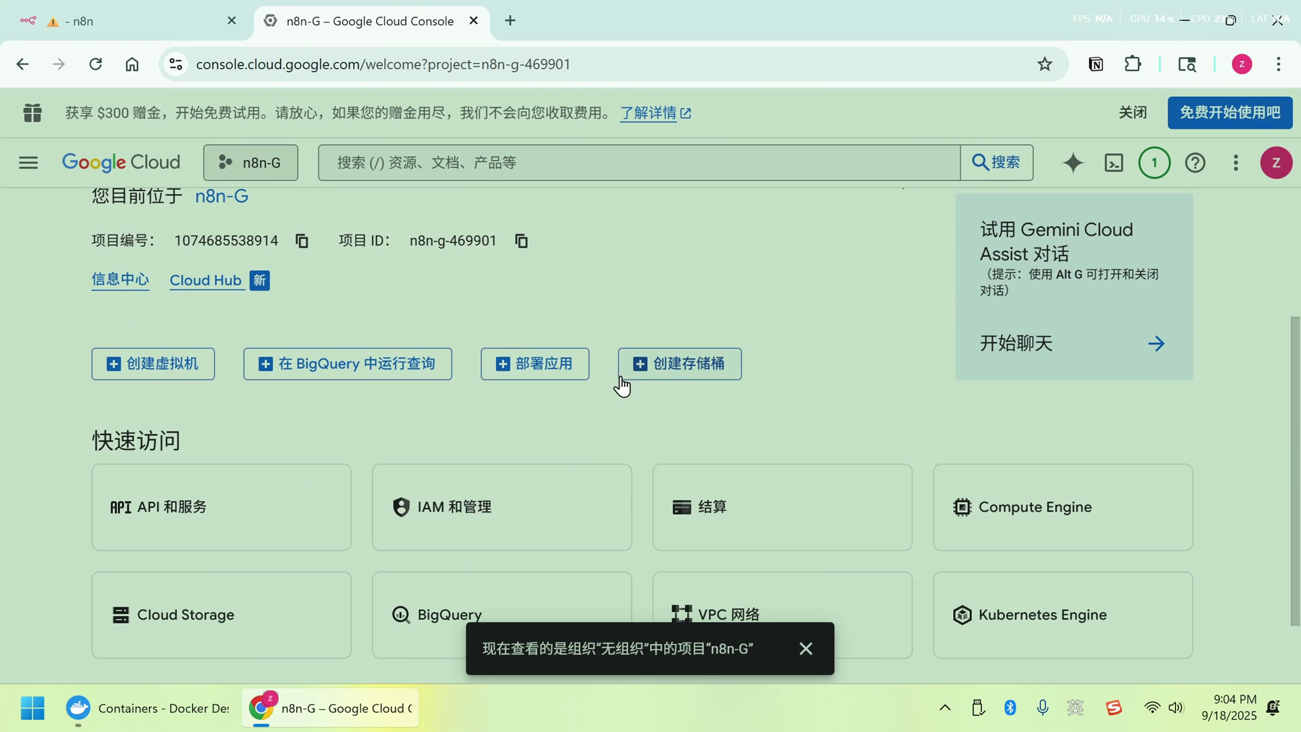
- Publish the OAuth app to production from the Audience settings and go to the Clients list
click(29, 162)
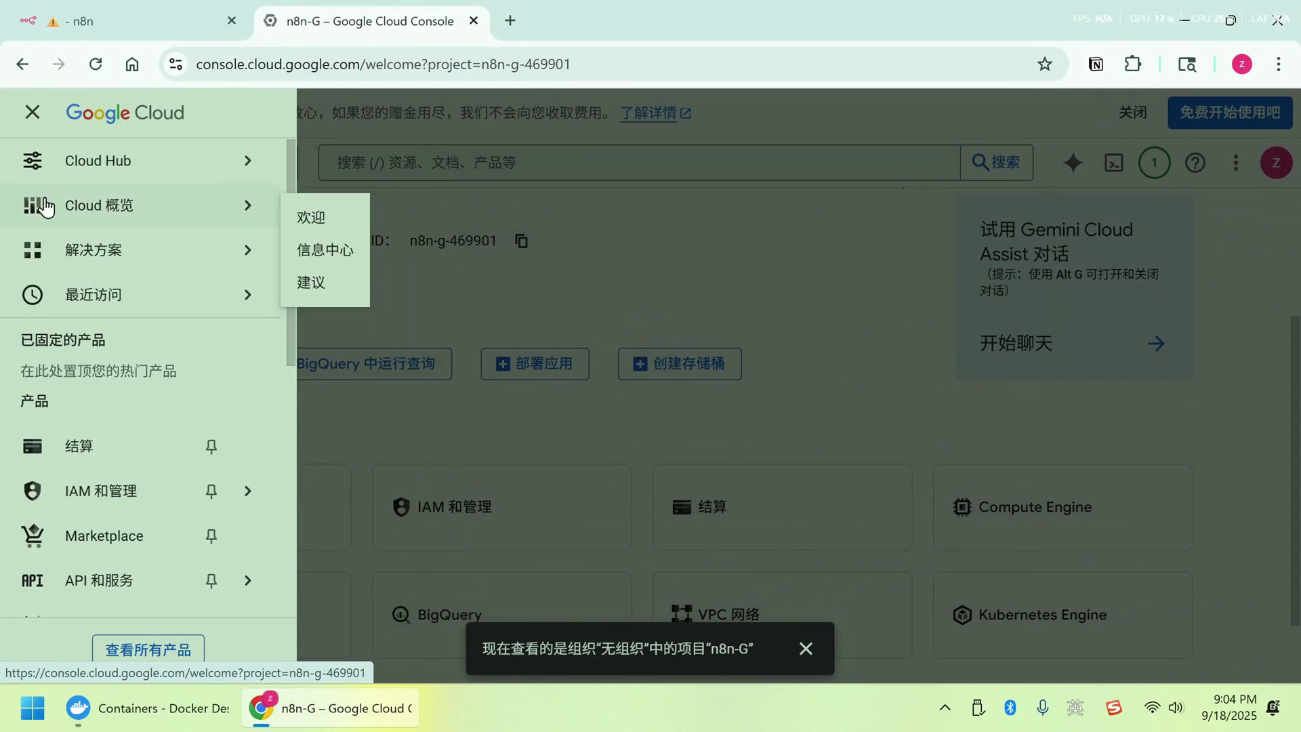
scroll(178, 488, down, 1)
mouse_move(179, 488)
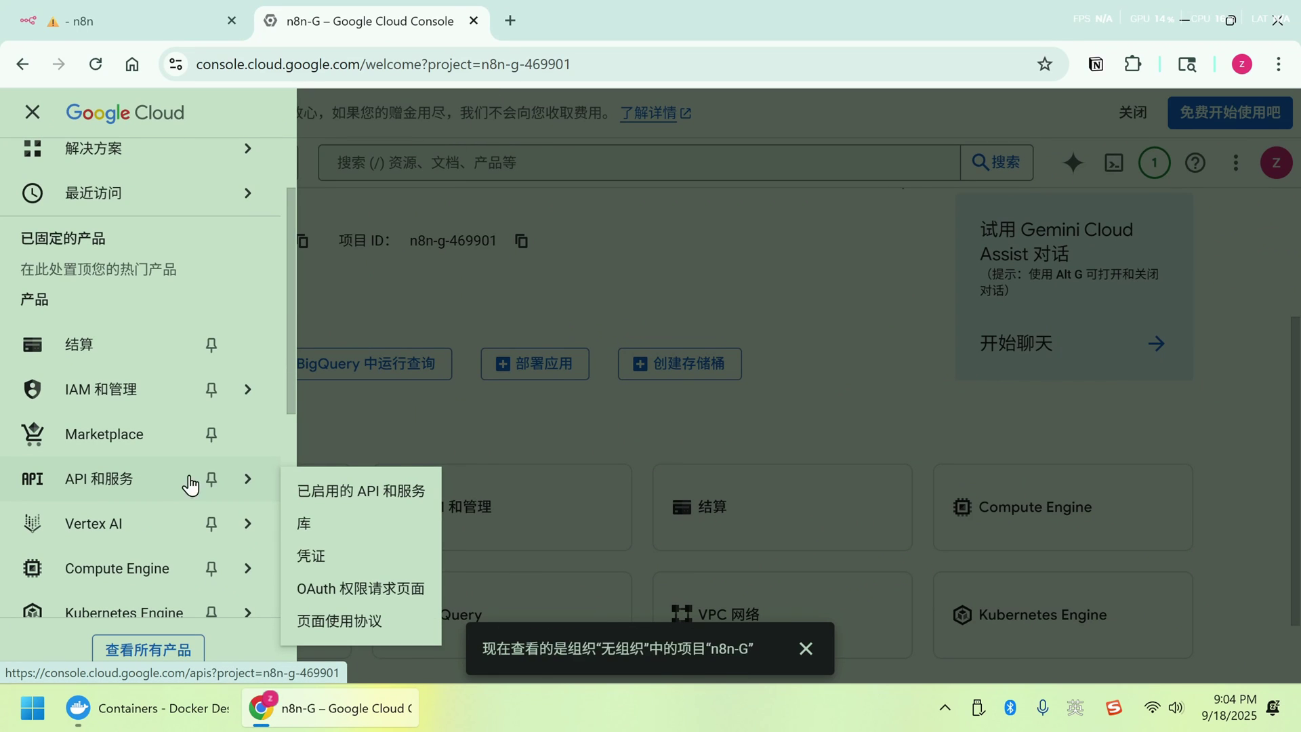
click(370, 598)
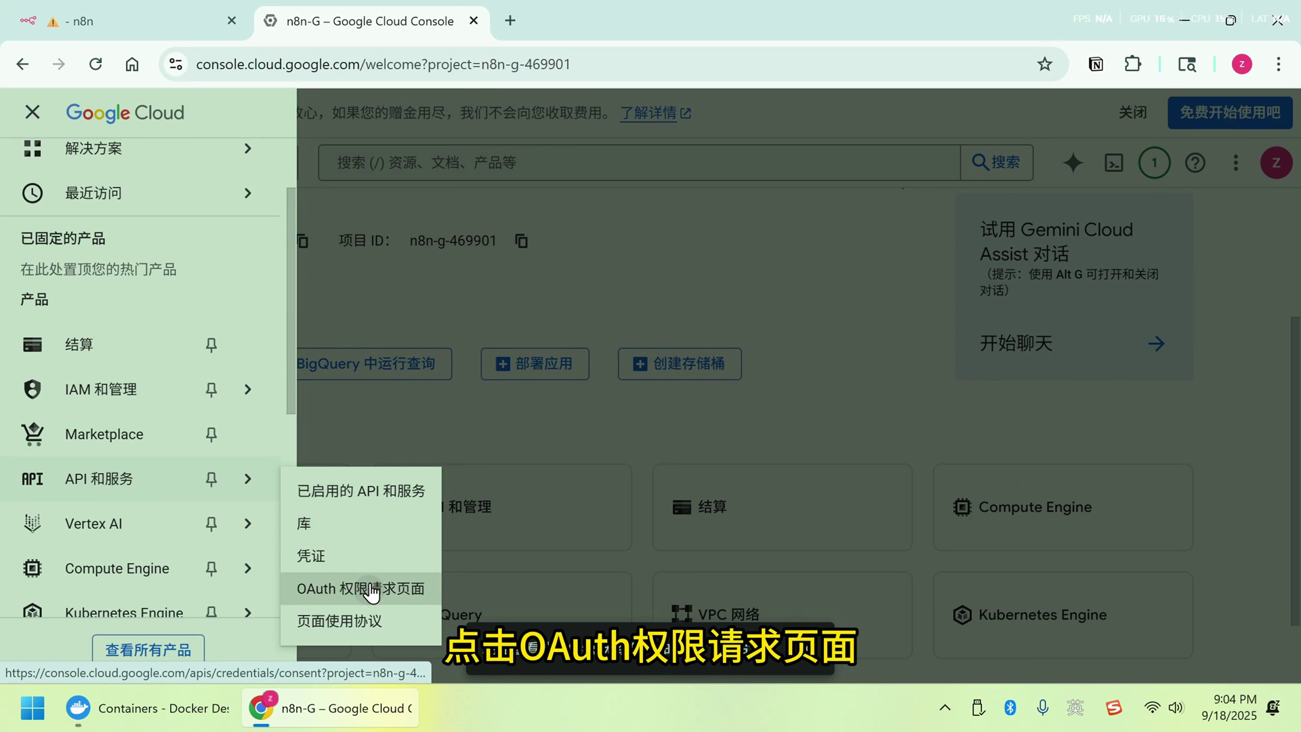
click(100, 303)
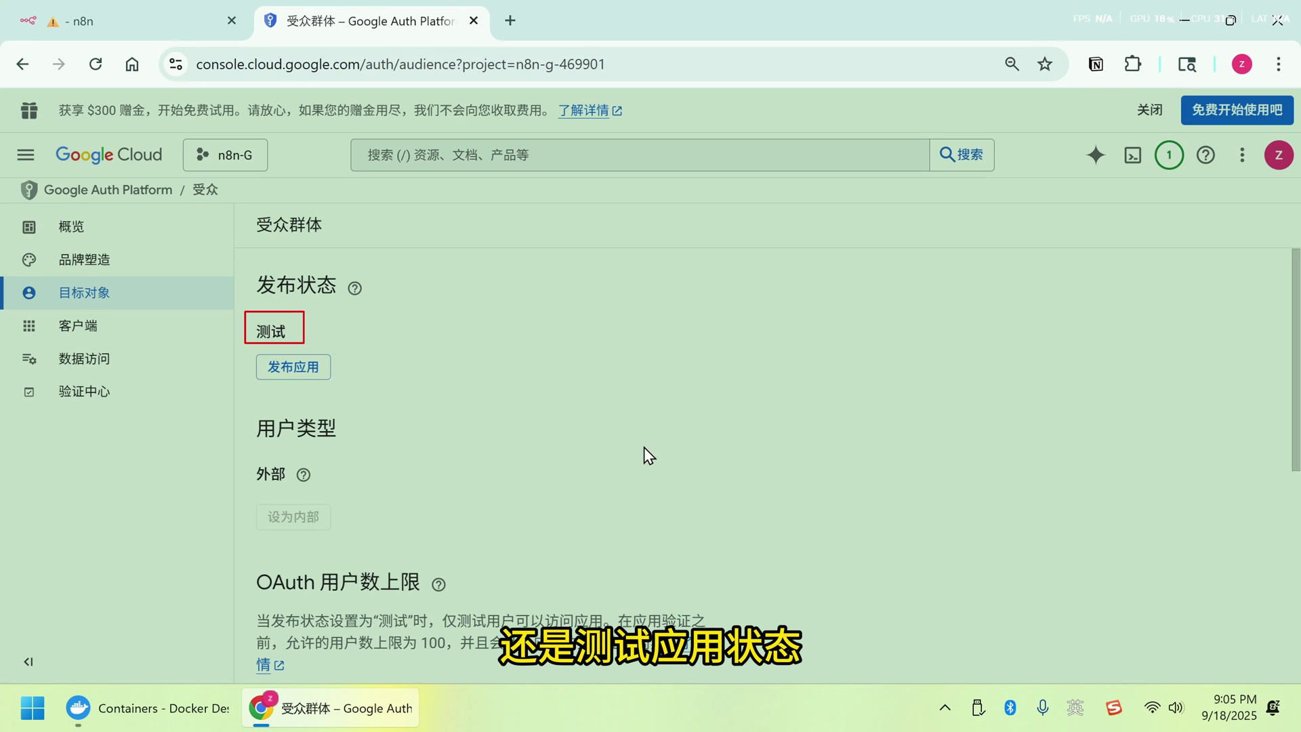
scroll(649, 456, down, 4)
scroll(660, 444, up, 4)
click(296, 368)
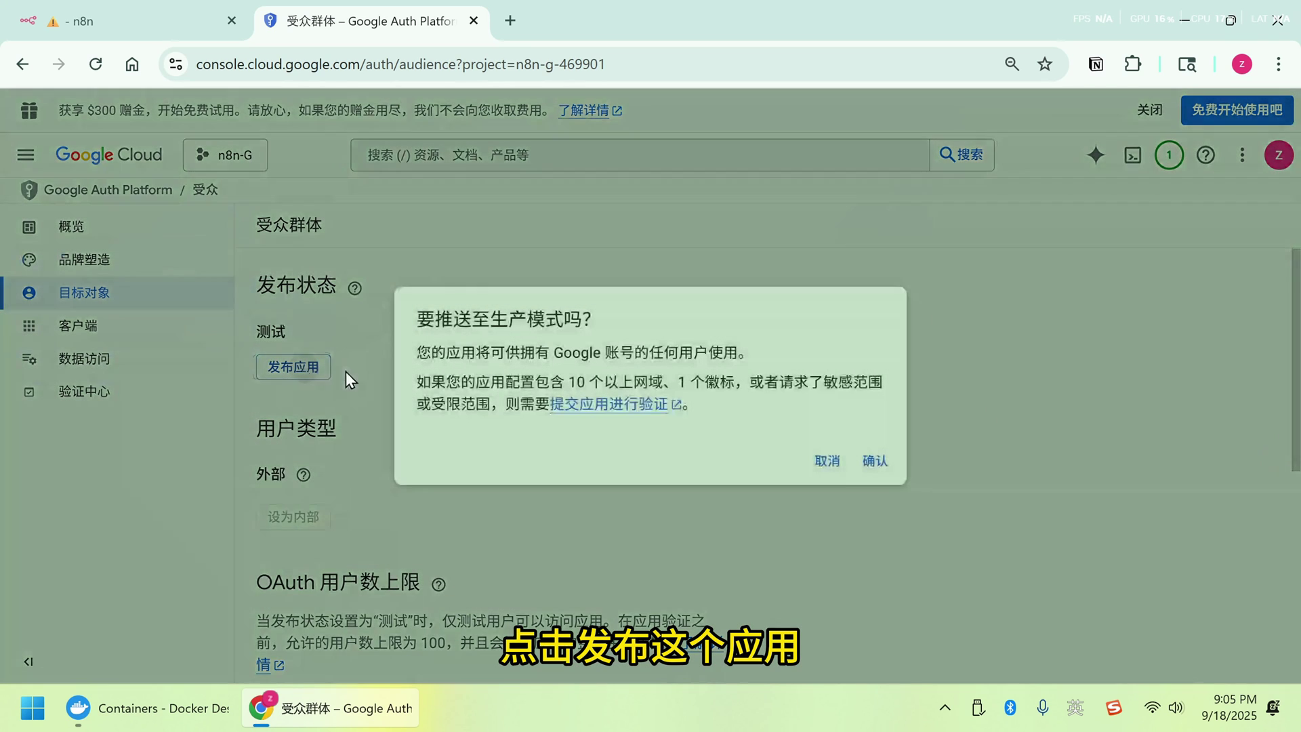
click(878, 461)
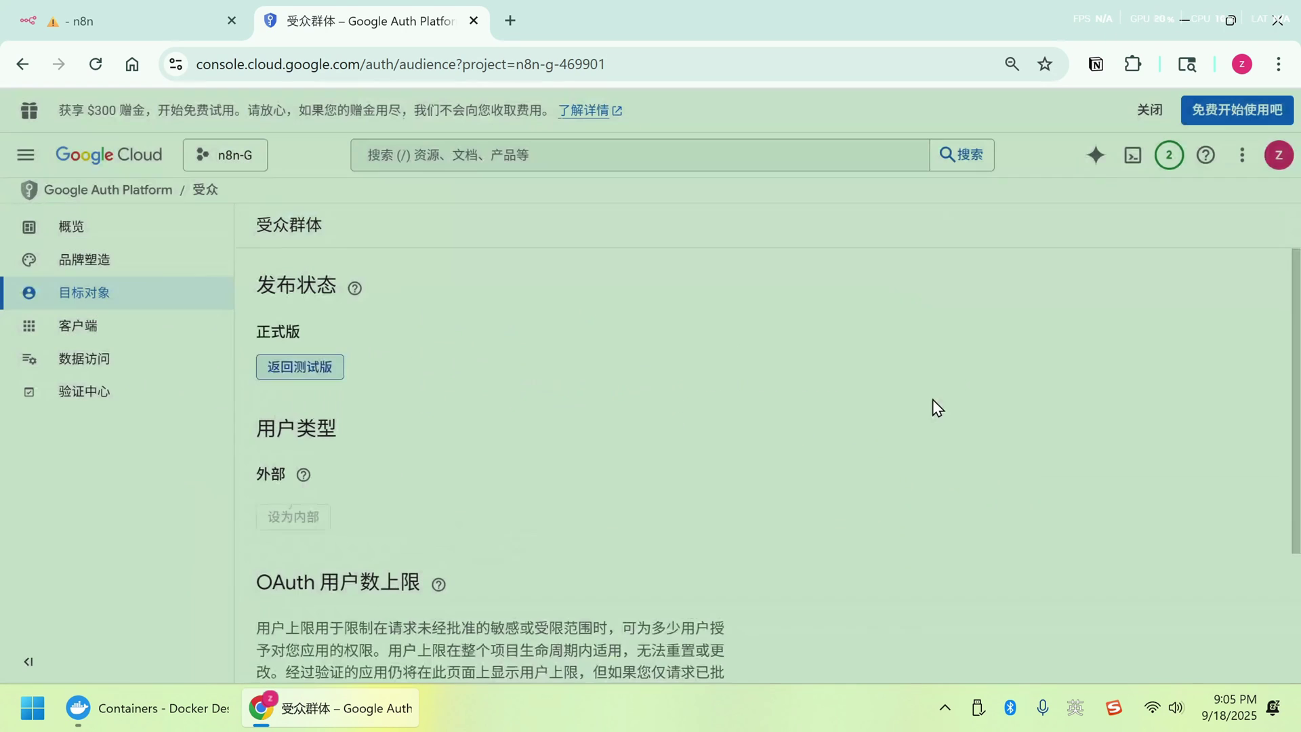
click(112, 328)
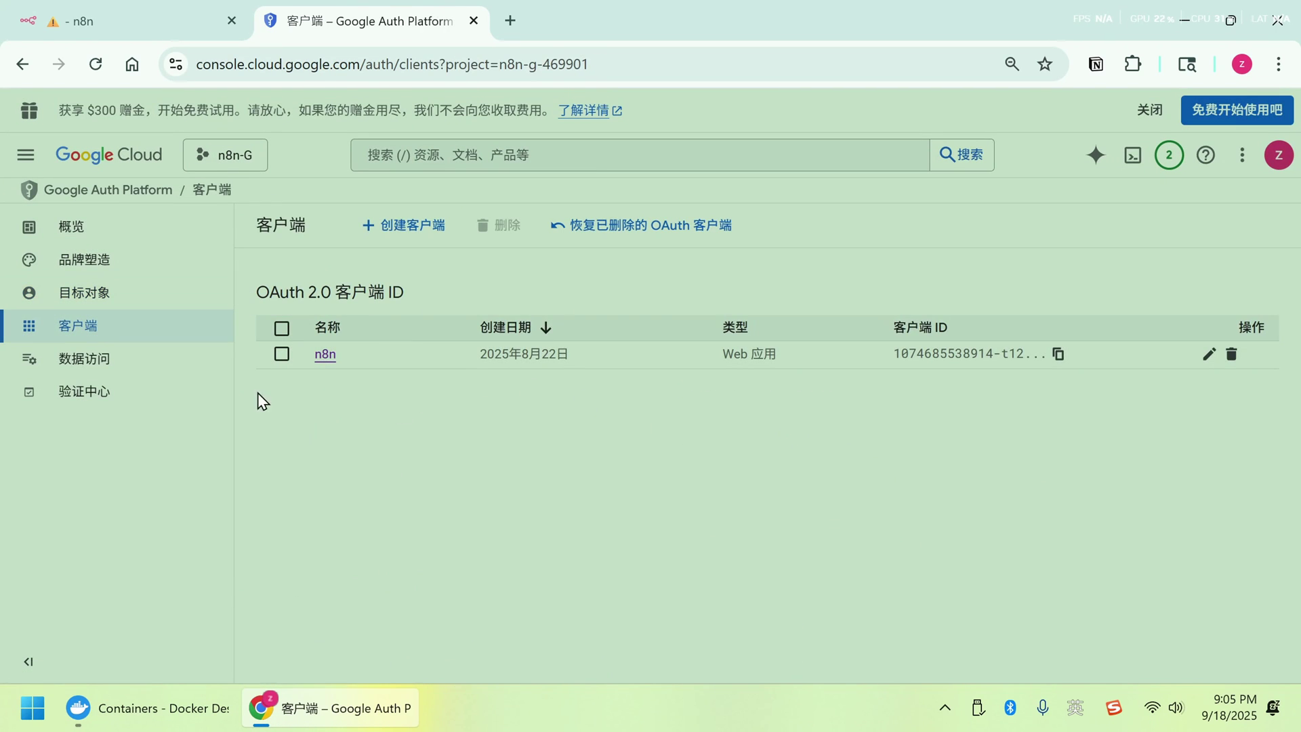
- Add a new client secret to the n8n web client under Client secrets
click(400, 371)
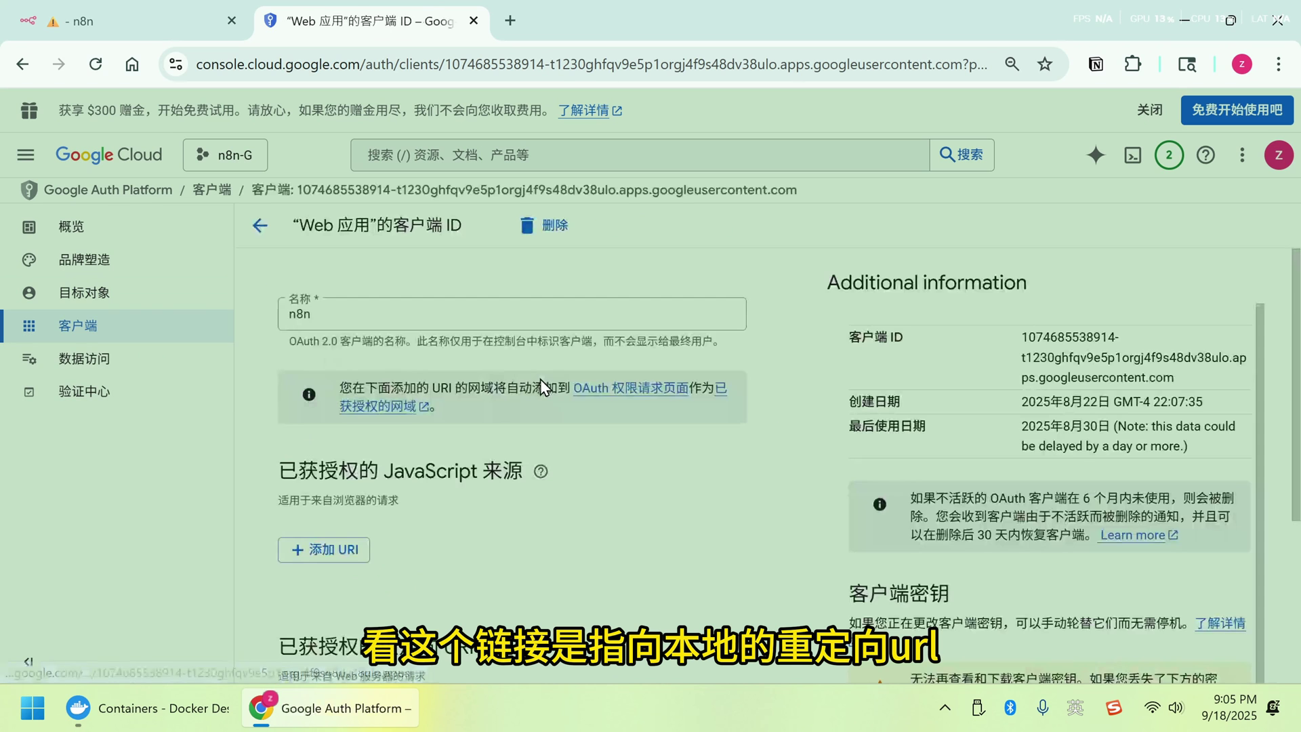
scroll(735, 426, down, 5)
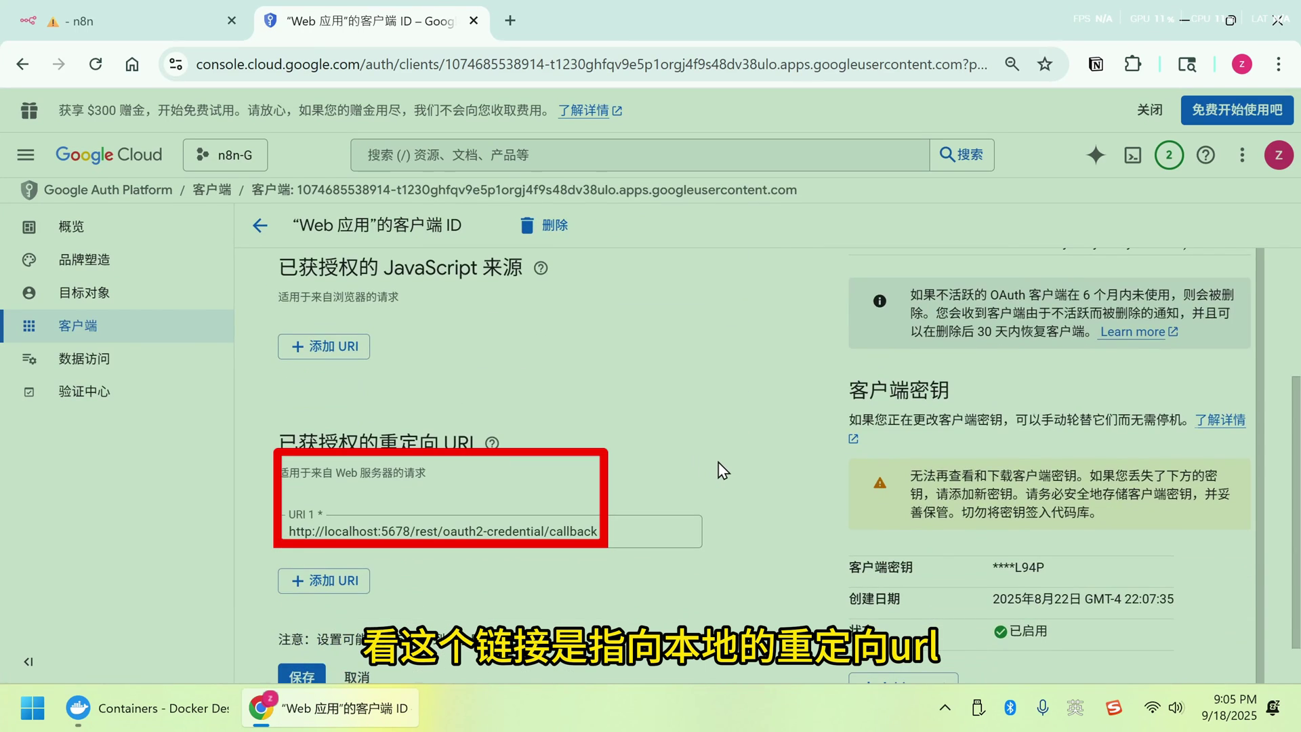
scroll(720, 461, down, 1)
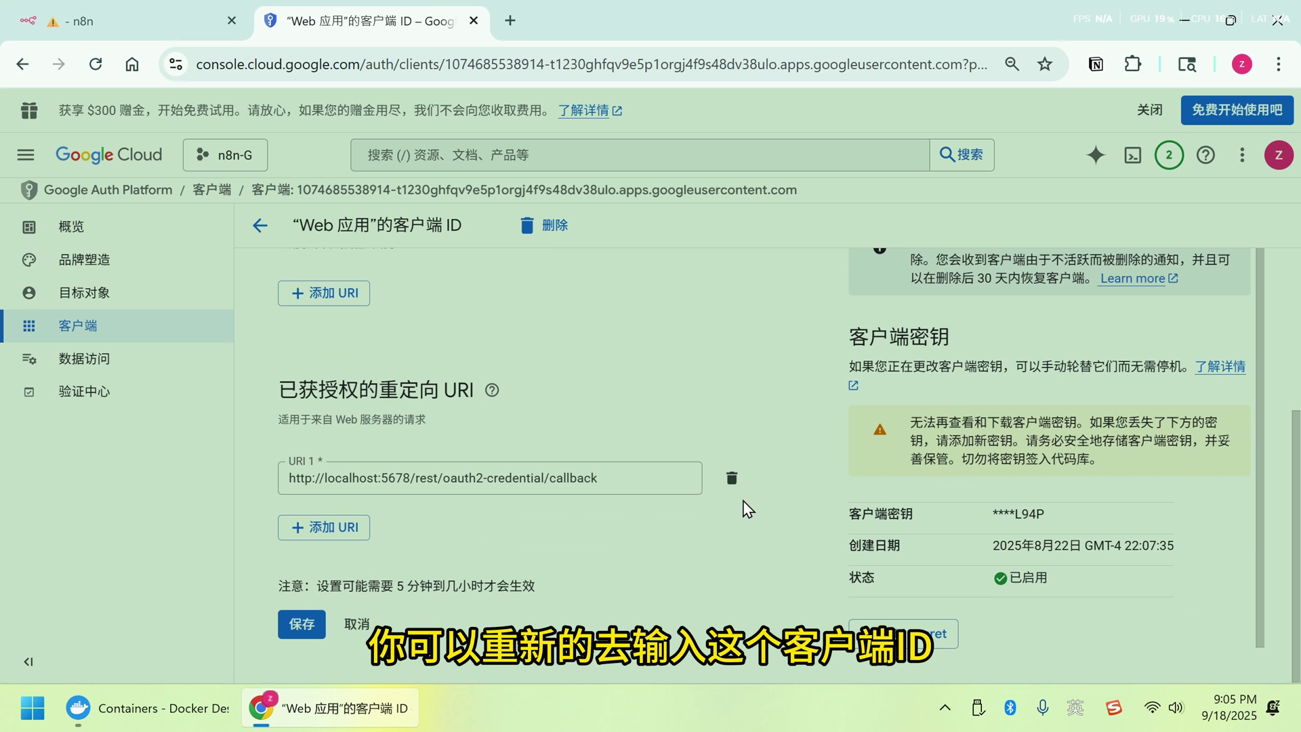
scroll(747, 505, up, 4)
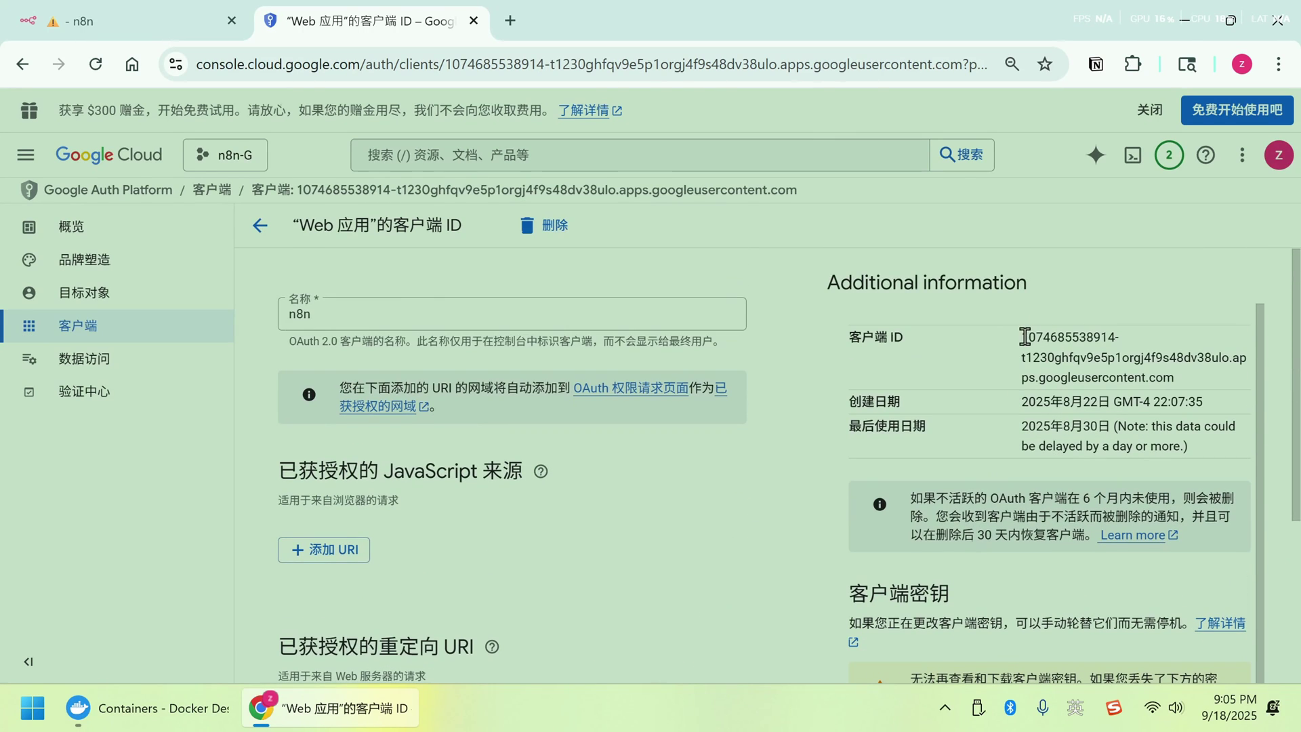
scroll(851, 568, down, 3)
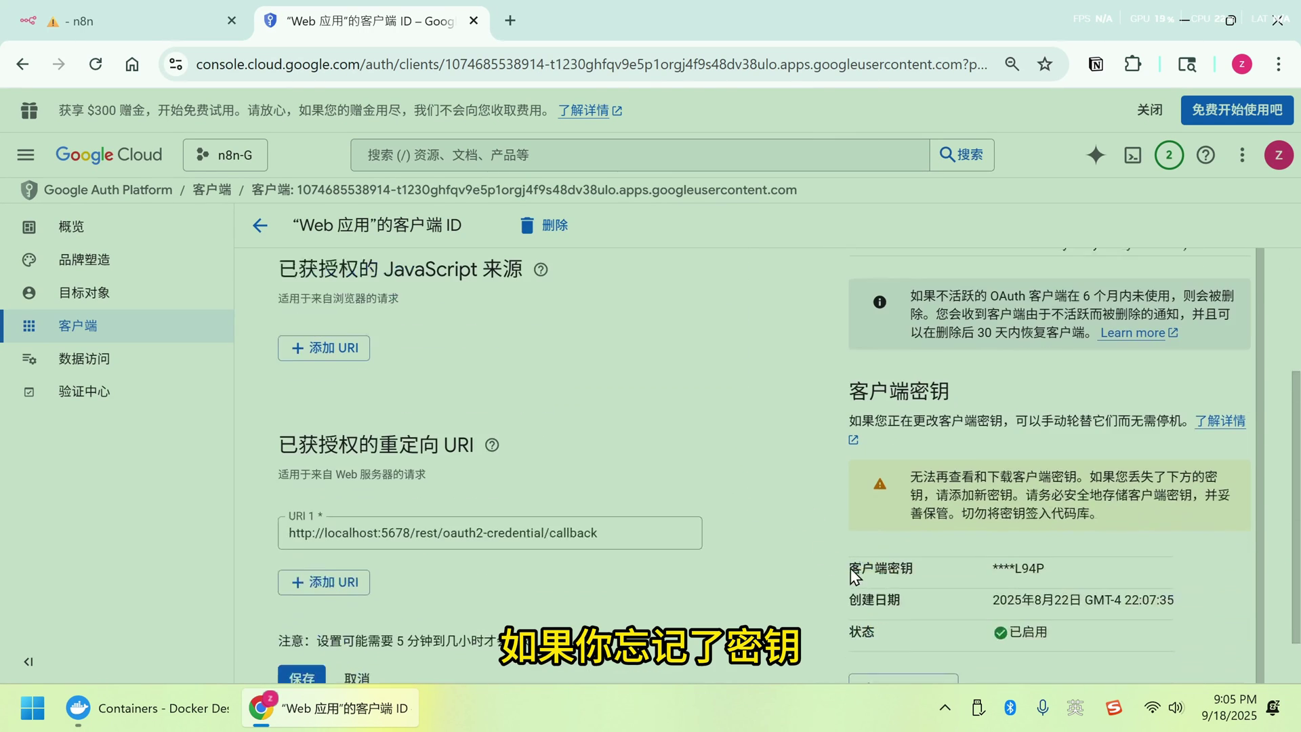
scroll(852, 568, down, 1)
click(904, 613)
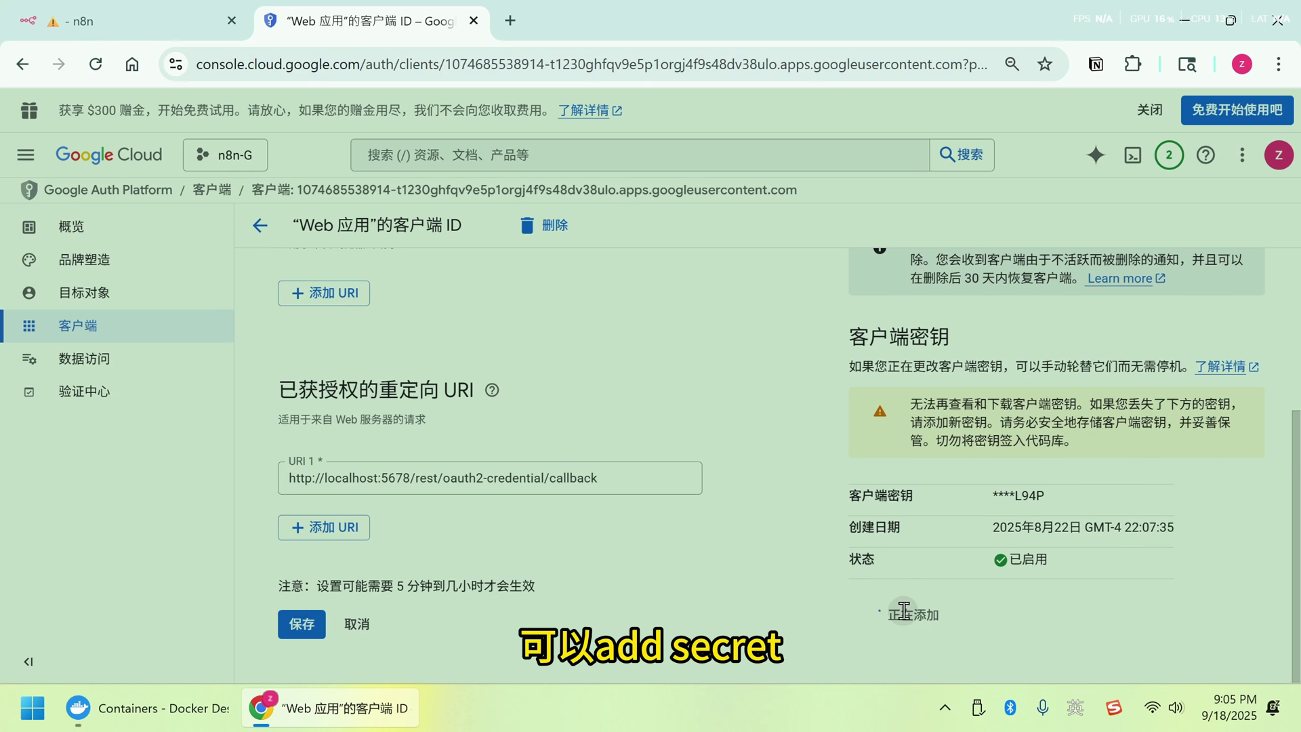
scroll(991, 575, down, 3)
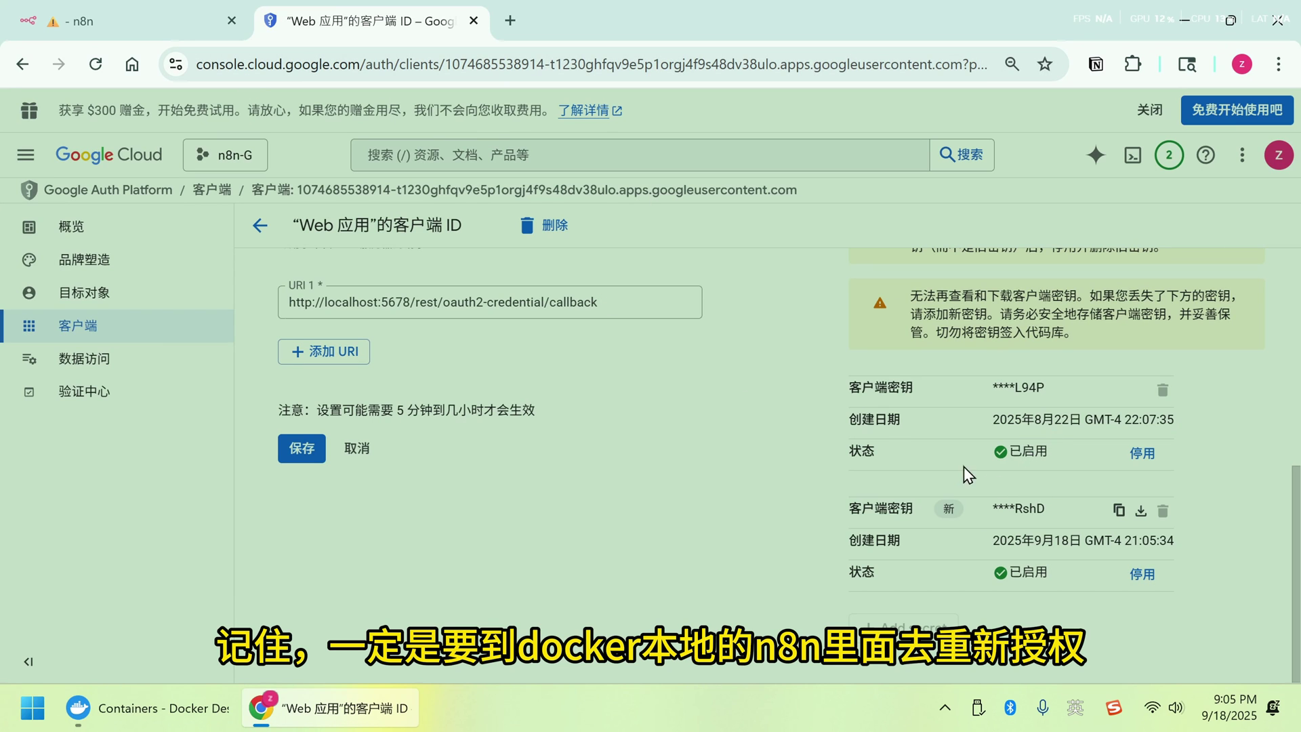
scroll(964, 466, up, 2)
scroll(964, 476, up, 2)
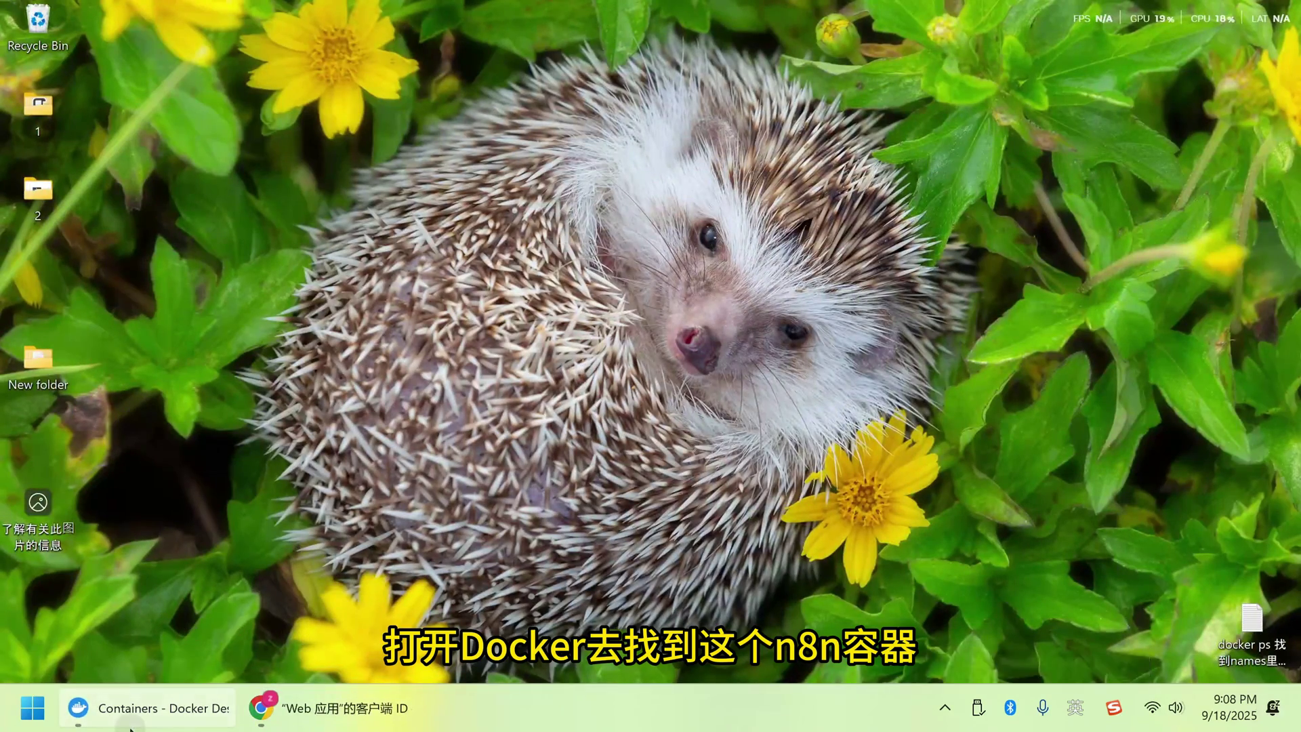
- Start the n8n container in Docker Desktop and open its 5678:5678 address in the browser
click(142, 711)
click(324, 400)
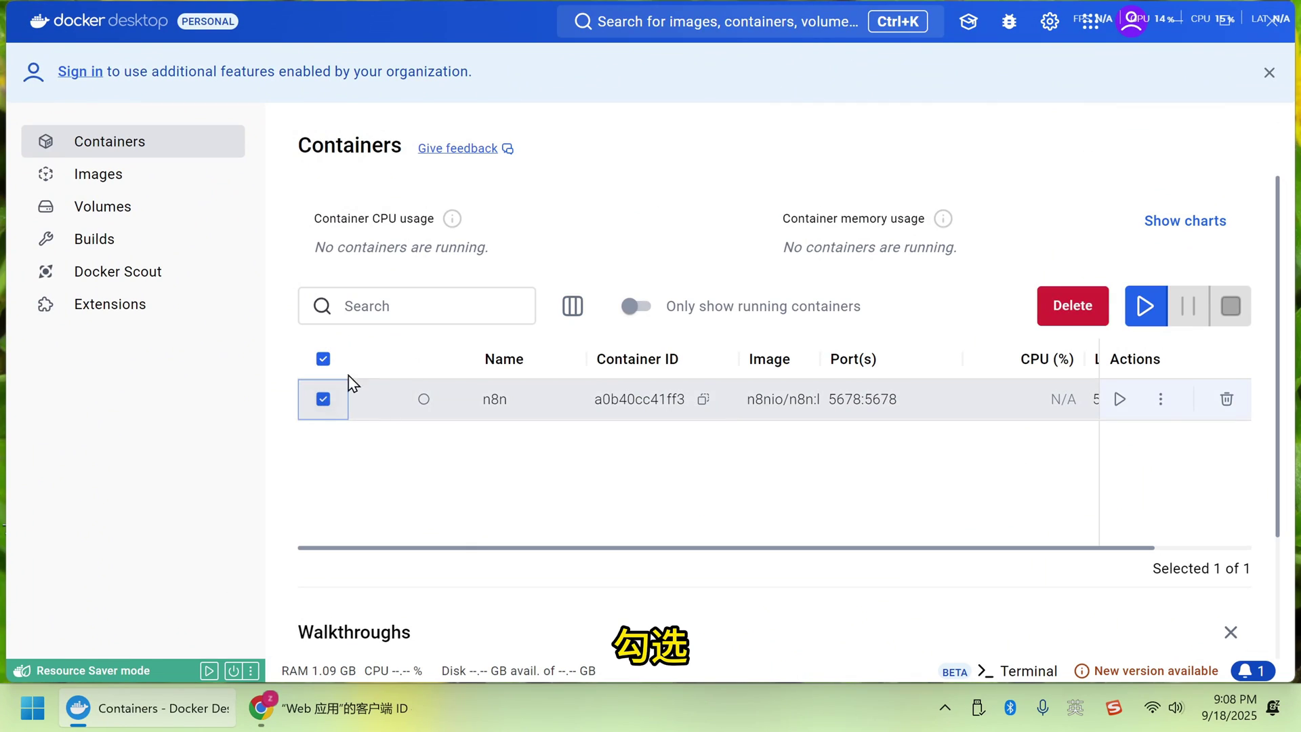
click(1145, 305)
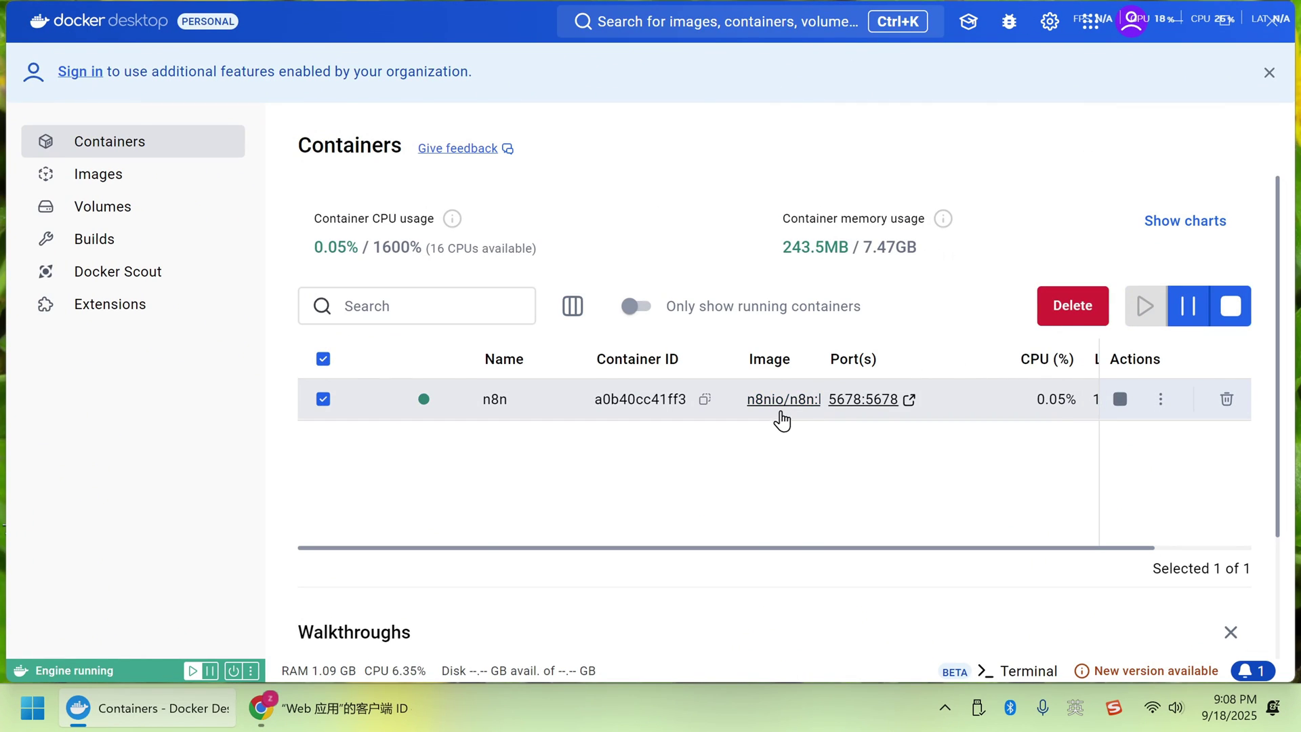
click(908, 400)
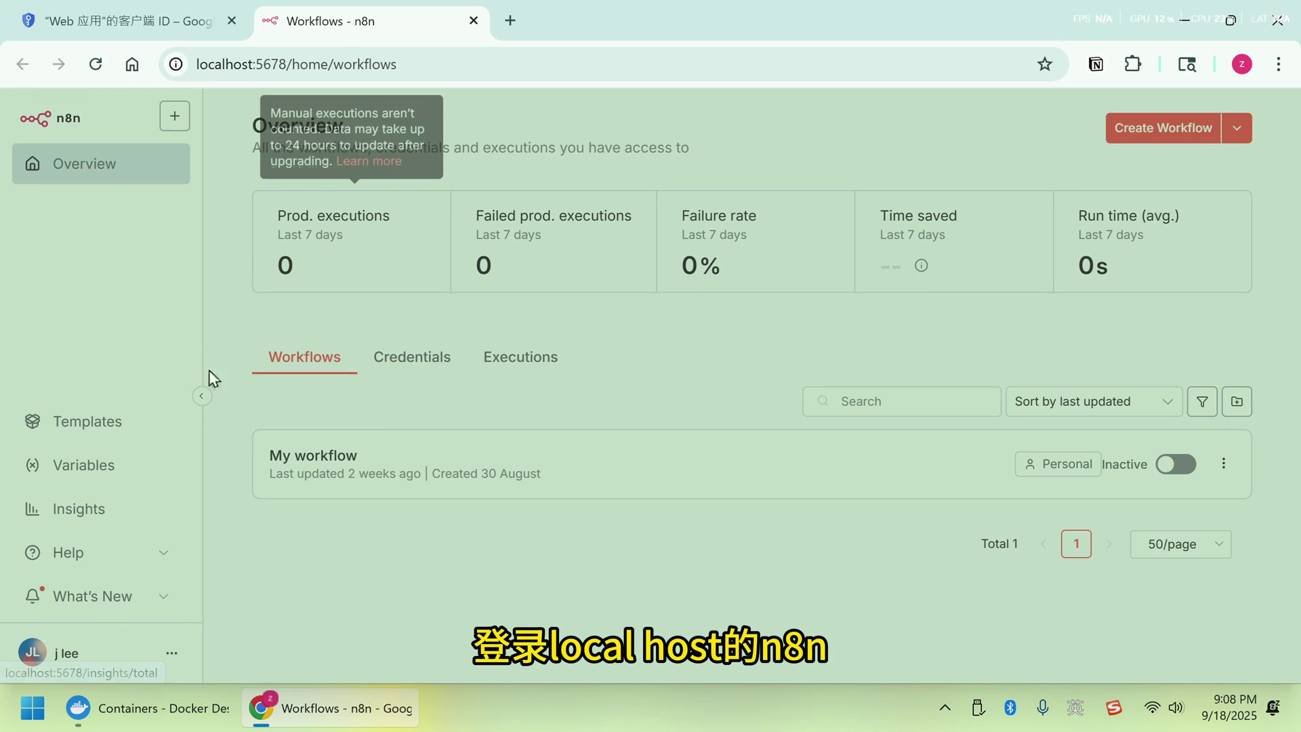
- Run My workflow, which fails with a Gmail authorization error
click(339, 458)
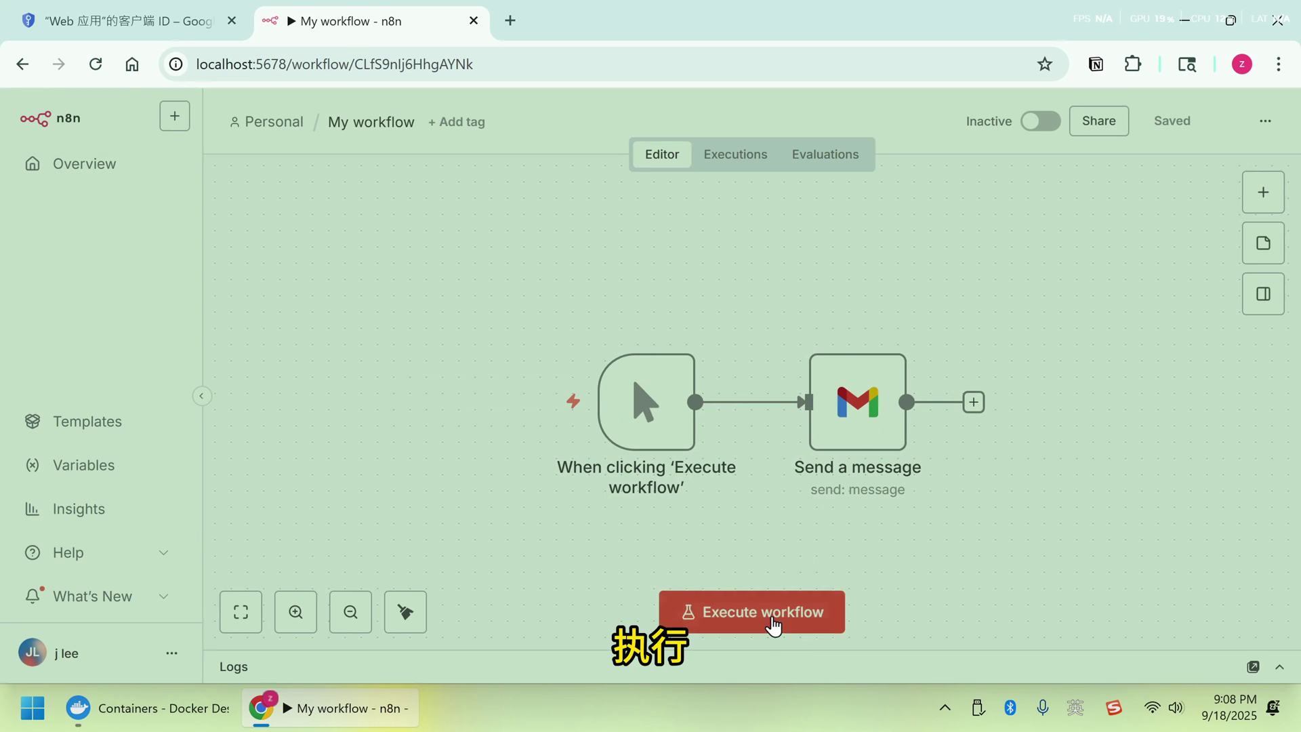
click(772, 617)
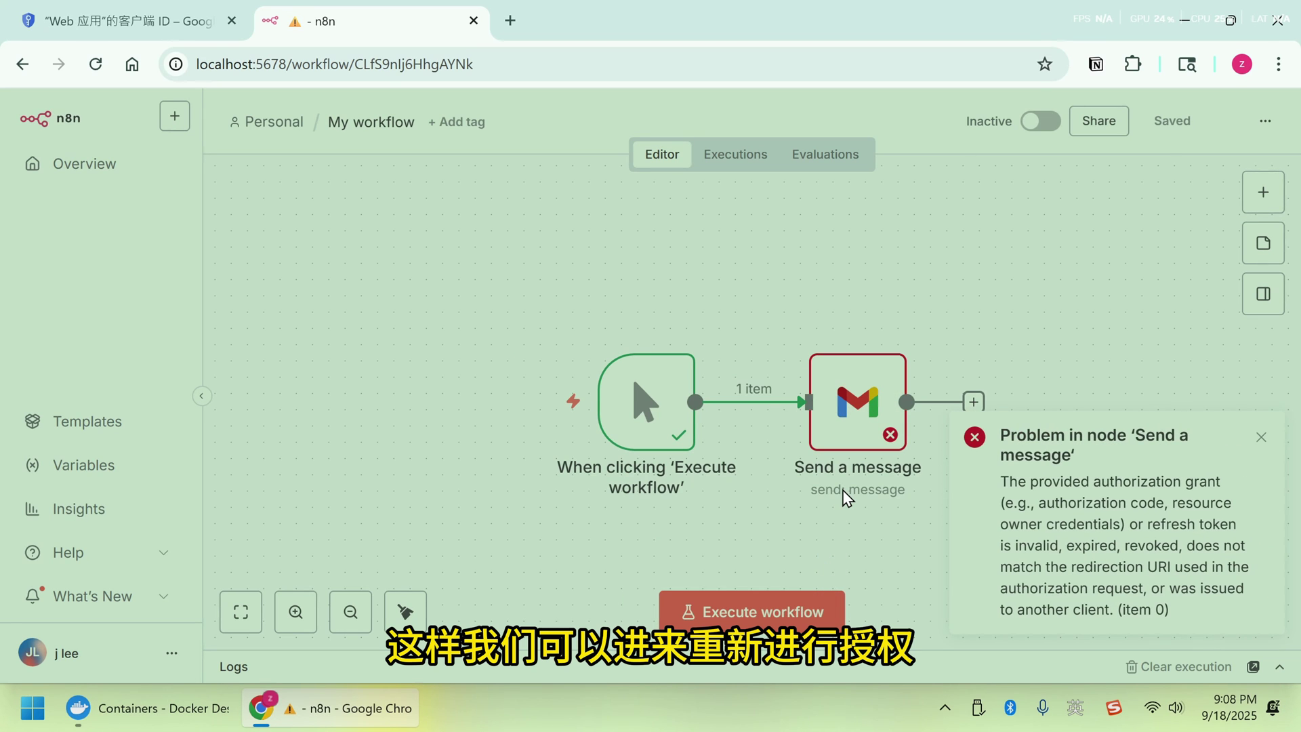
click(1261, 439)
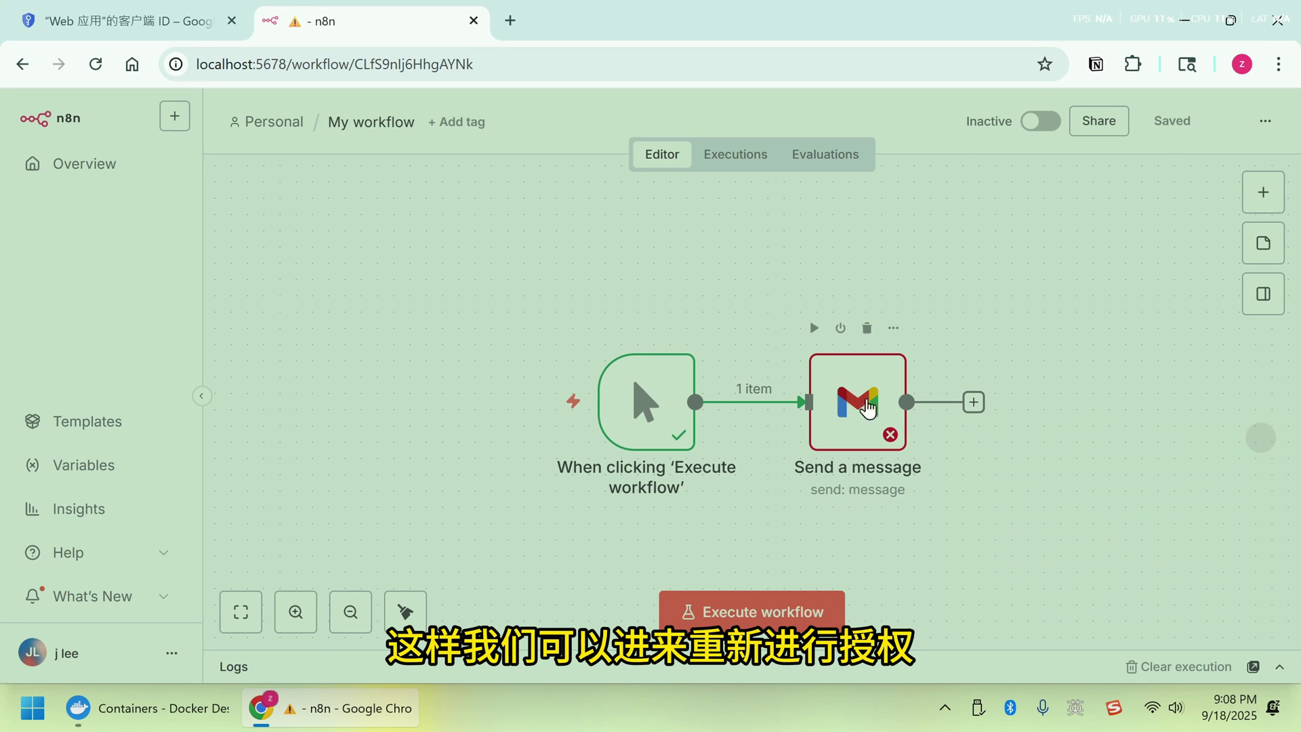
- Open the Send a message node's Gmail account credential for editing
double_click(842, 400)
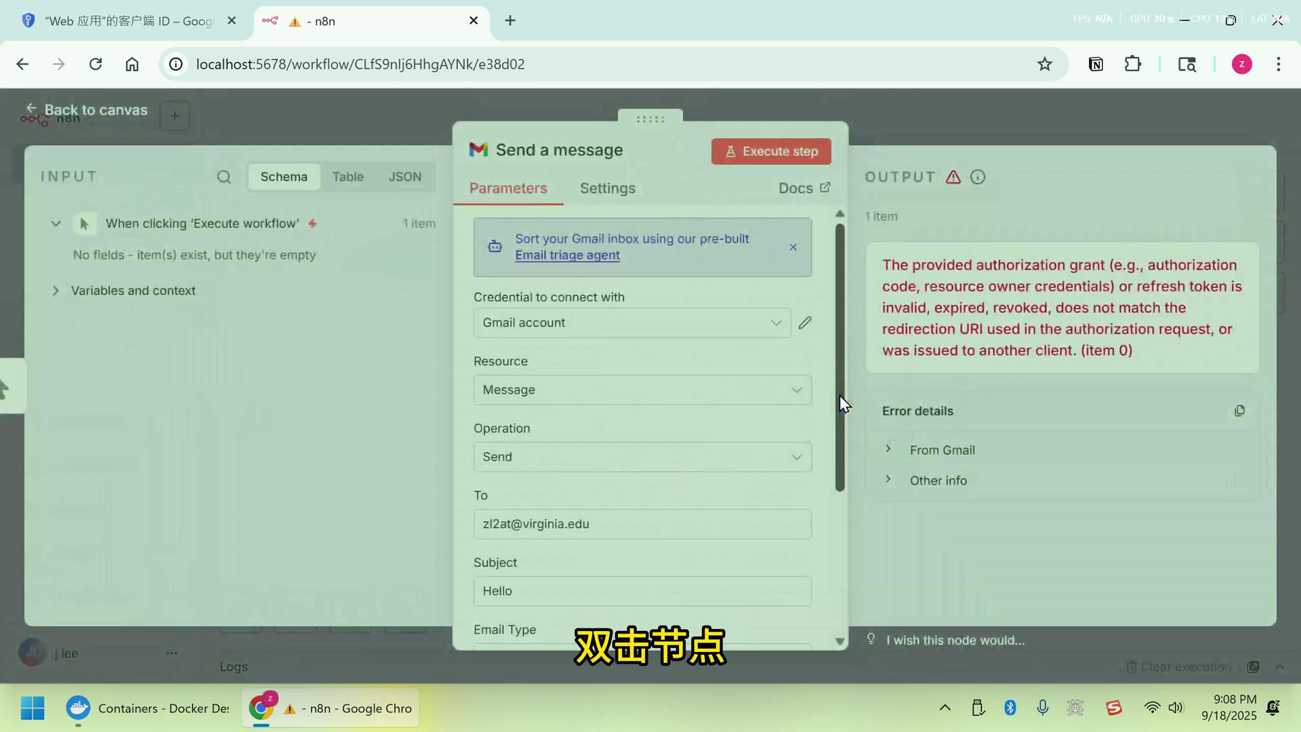
click(805, 323)
scroll(872, 461, down, 3)
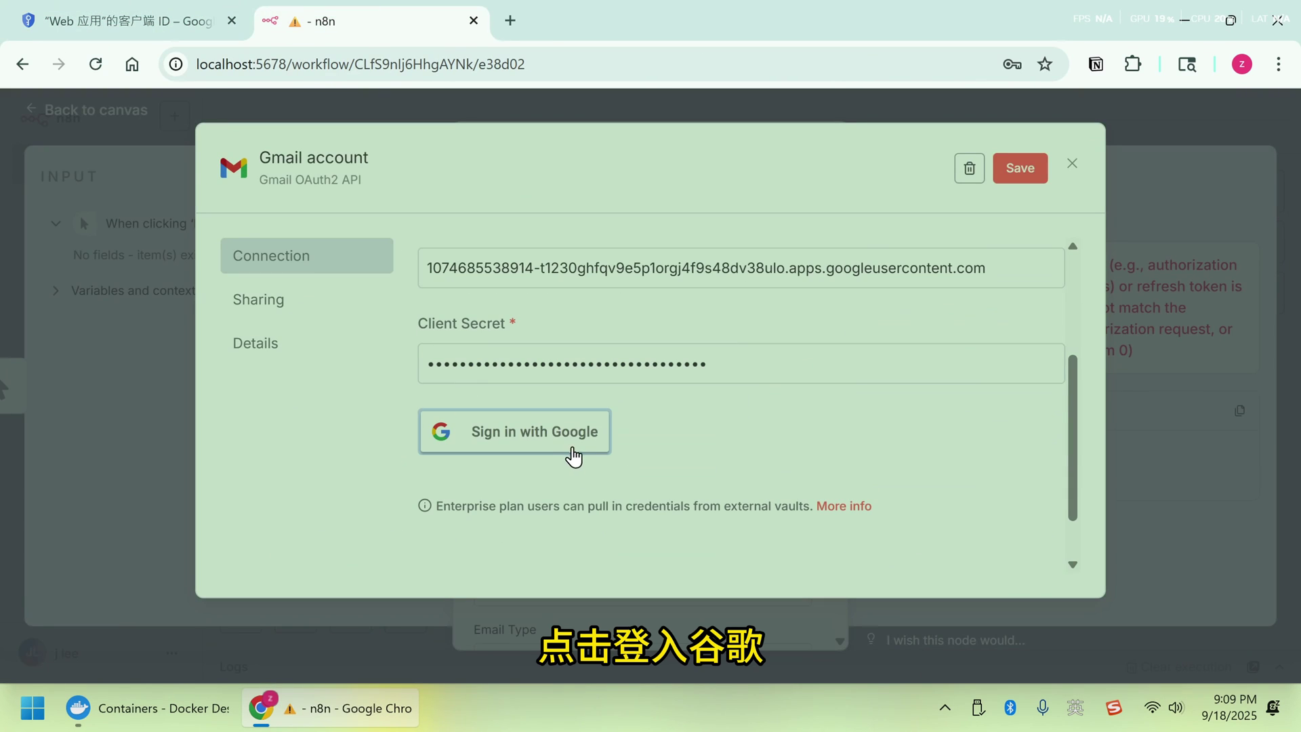
- Reconnect the Gmail credential, bypassing the unverified-app warning and granting all Gmail permissions
click(568, 451)
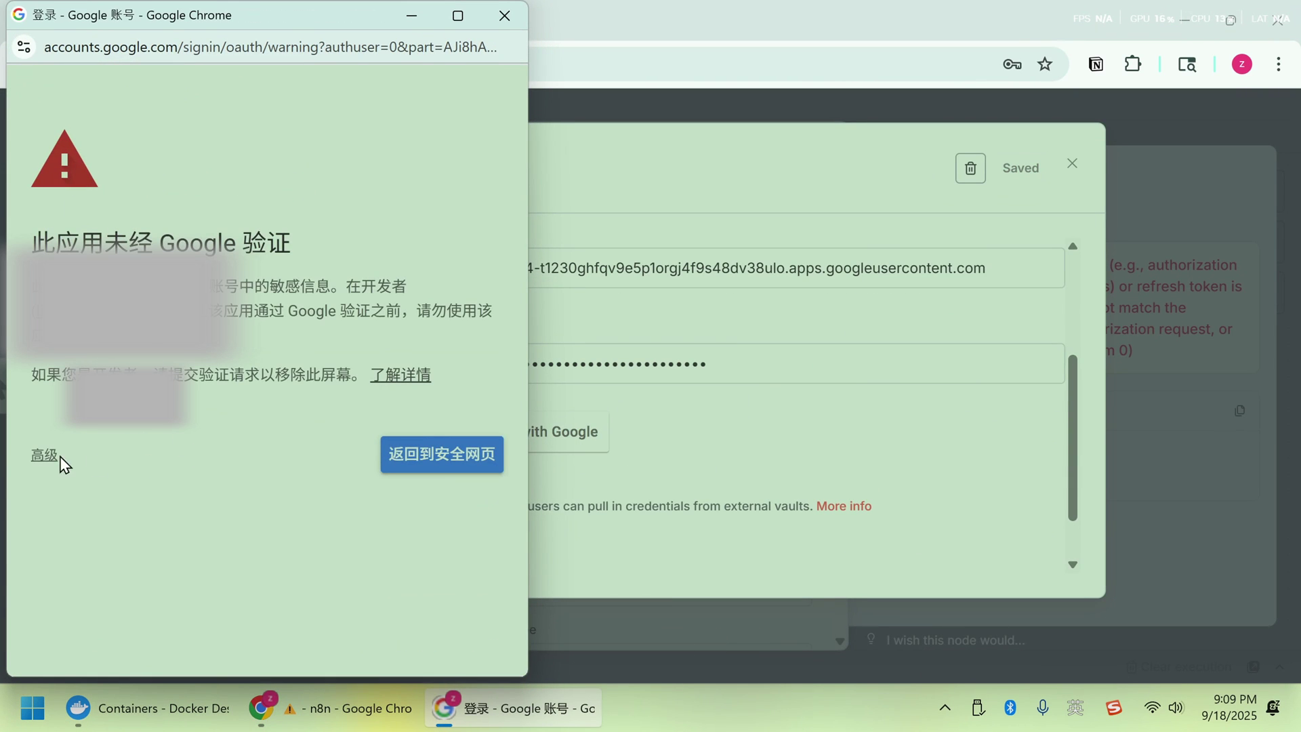
click(54, 455)
scroll(203, 457, down, 1)
click(112, 572)
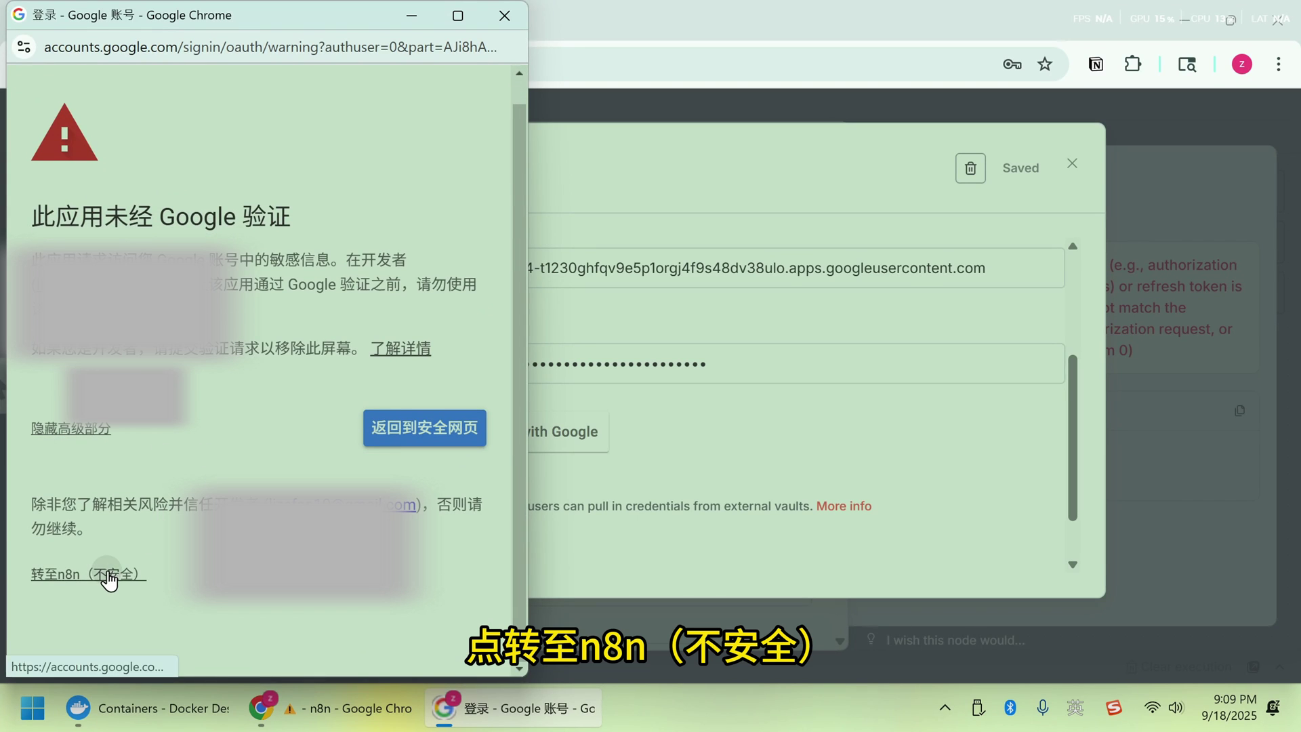
click(46, 546)
scroll(406, 515, down, 10)
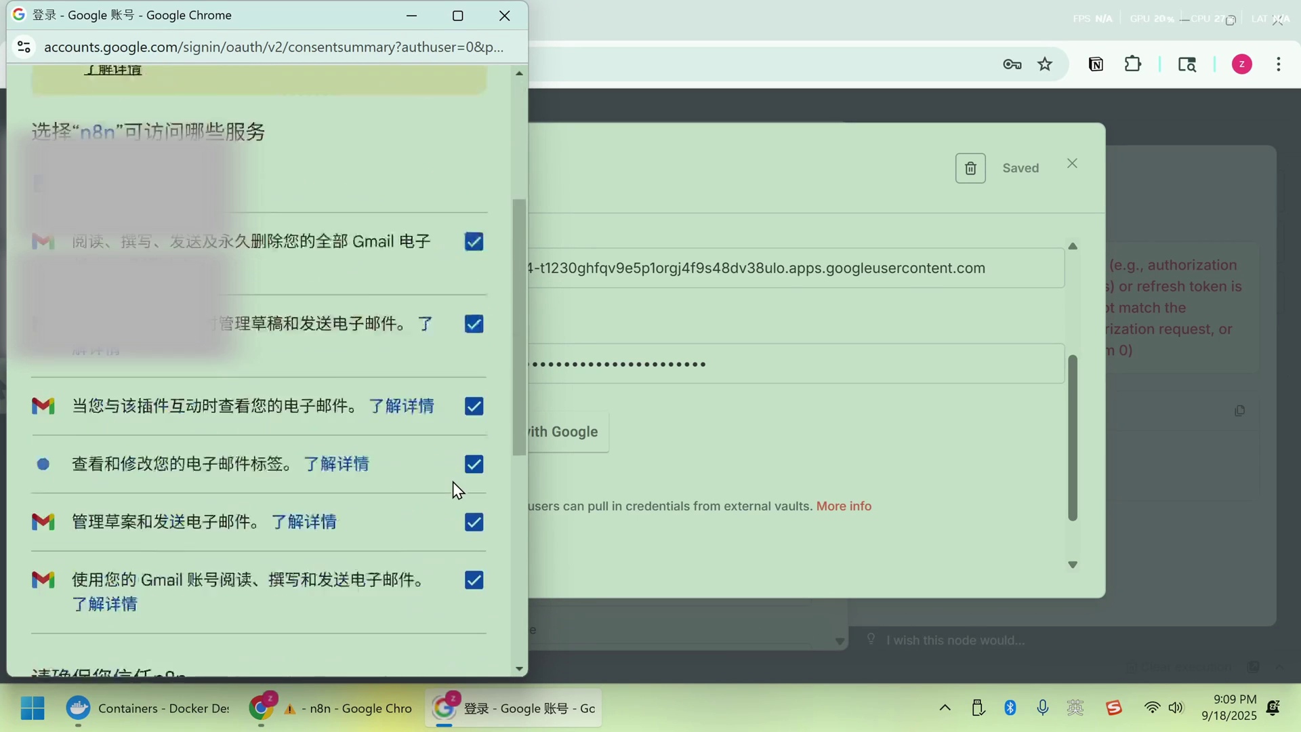
click(388, 563)
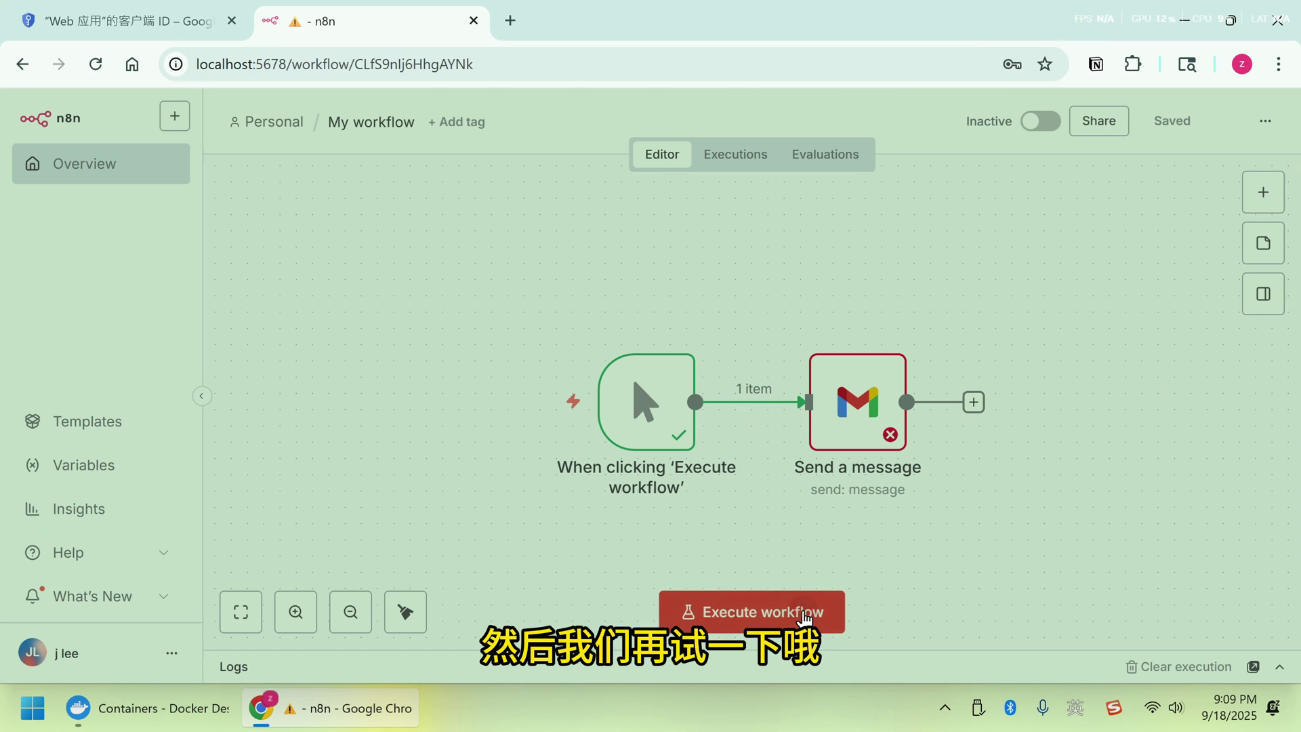
click(725, 612)
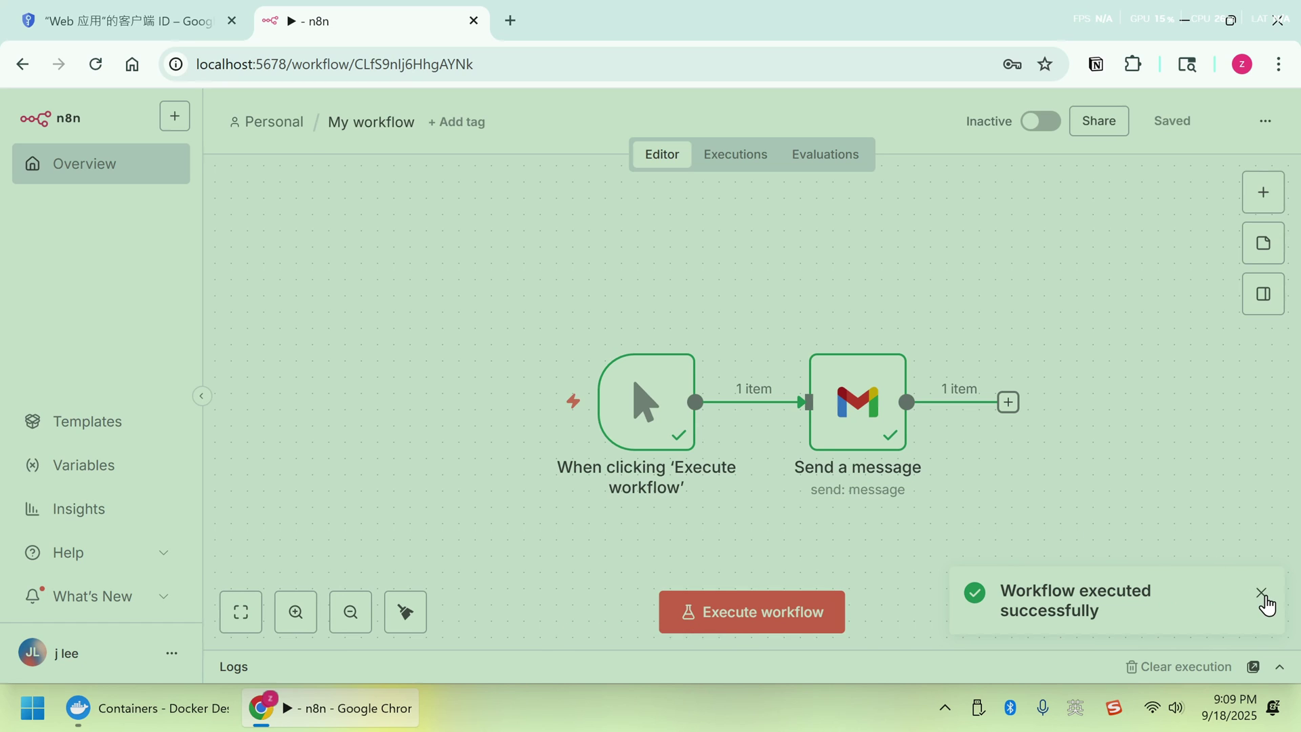
- Dismiss the workflow success notice and return to the Google Cloud client page
click(1261, 600)
mouse_move(535, 375)
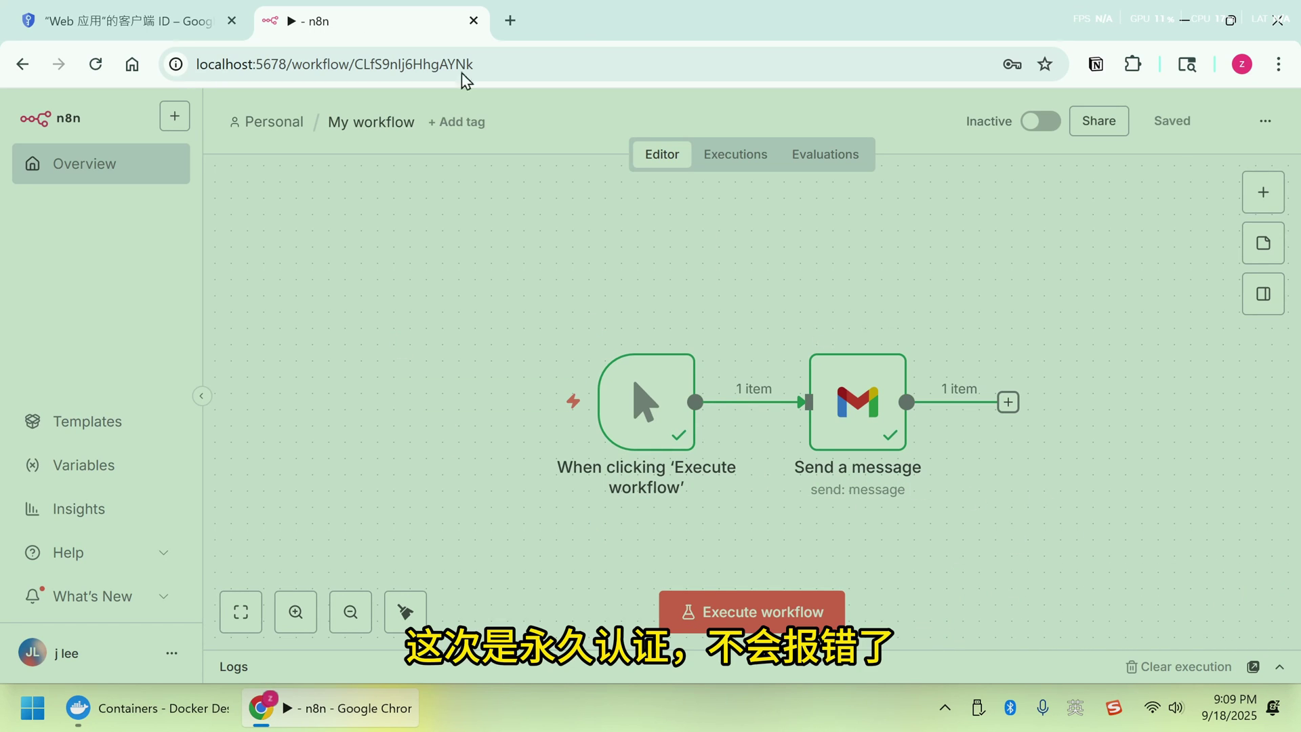
click(135, 27)
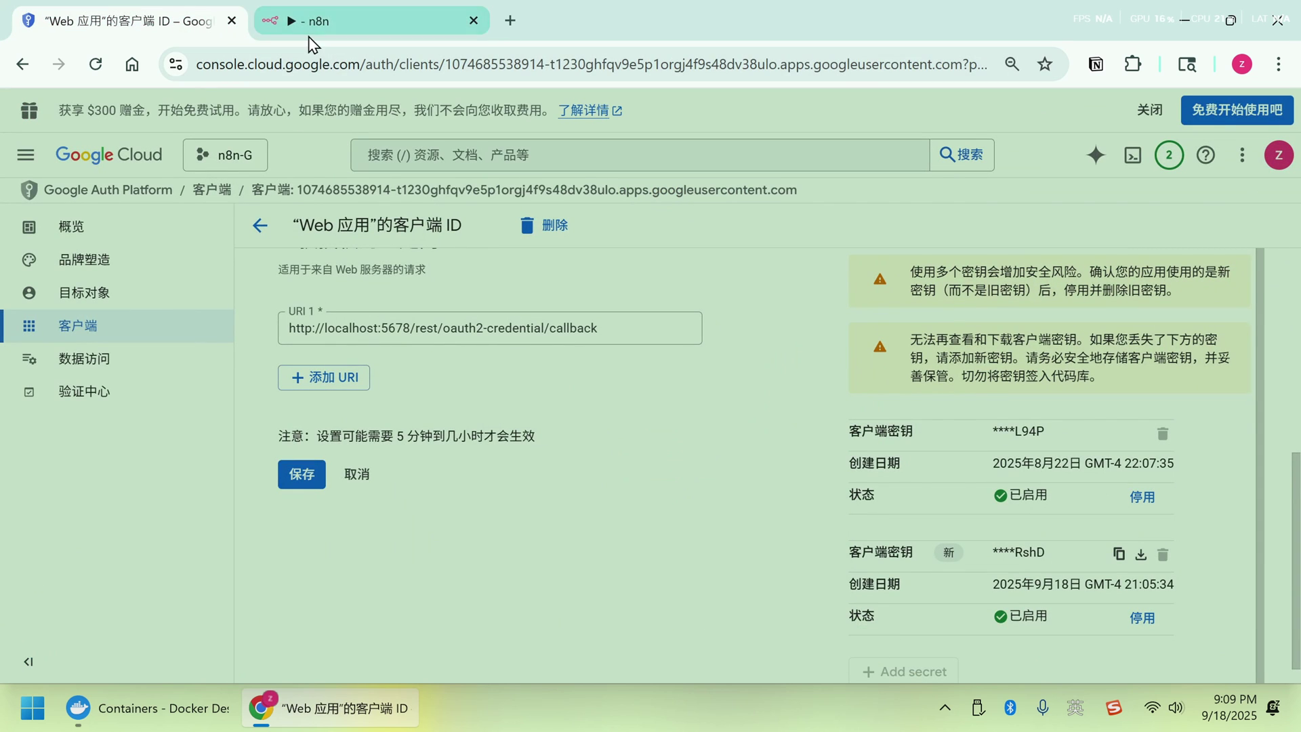
- Close the Google Cloud tab, view the files in Documents > n8n, then return to the n8n editor
click(232, 21)
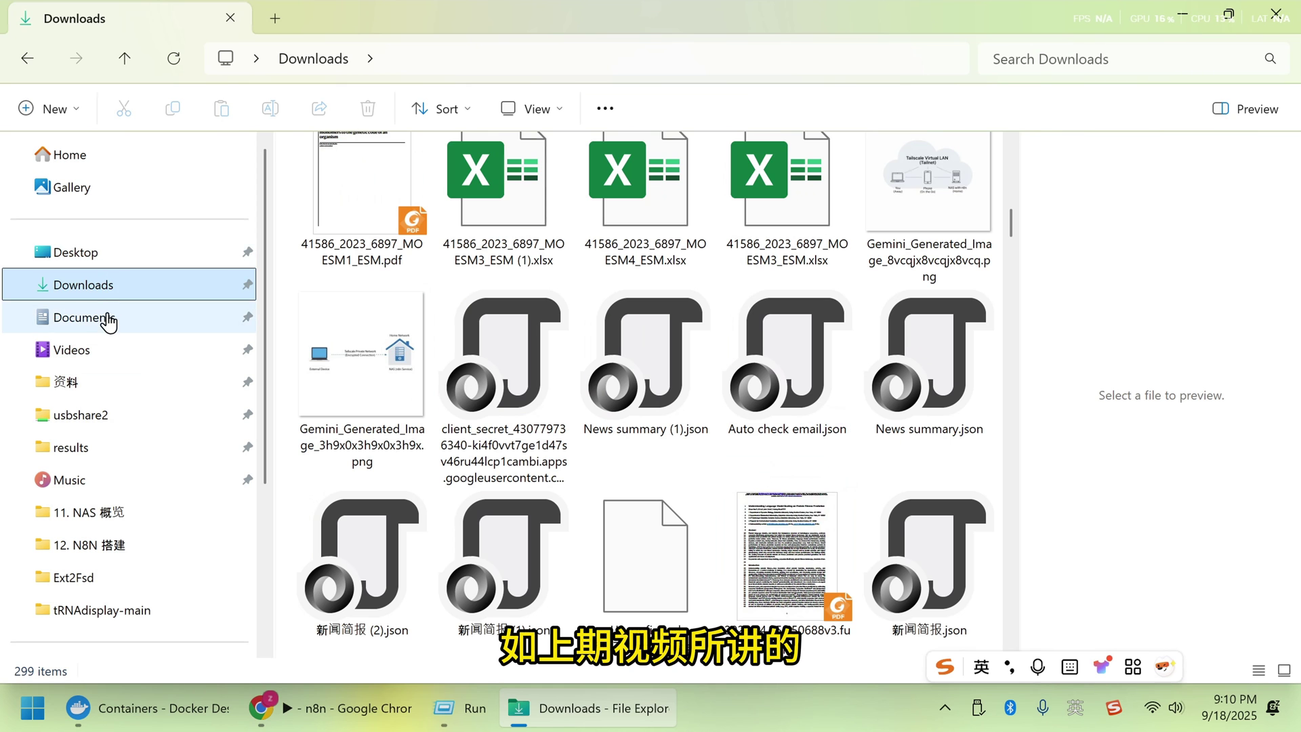
click(78, 317)
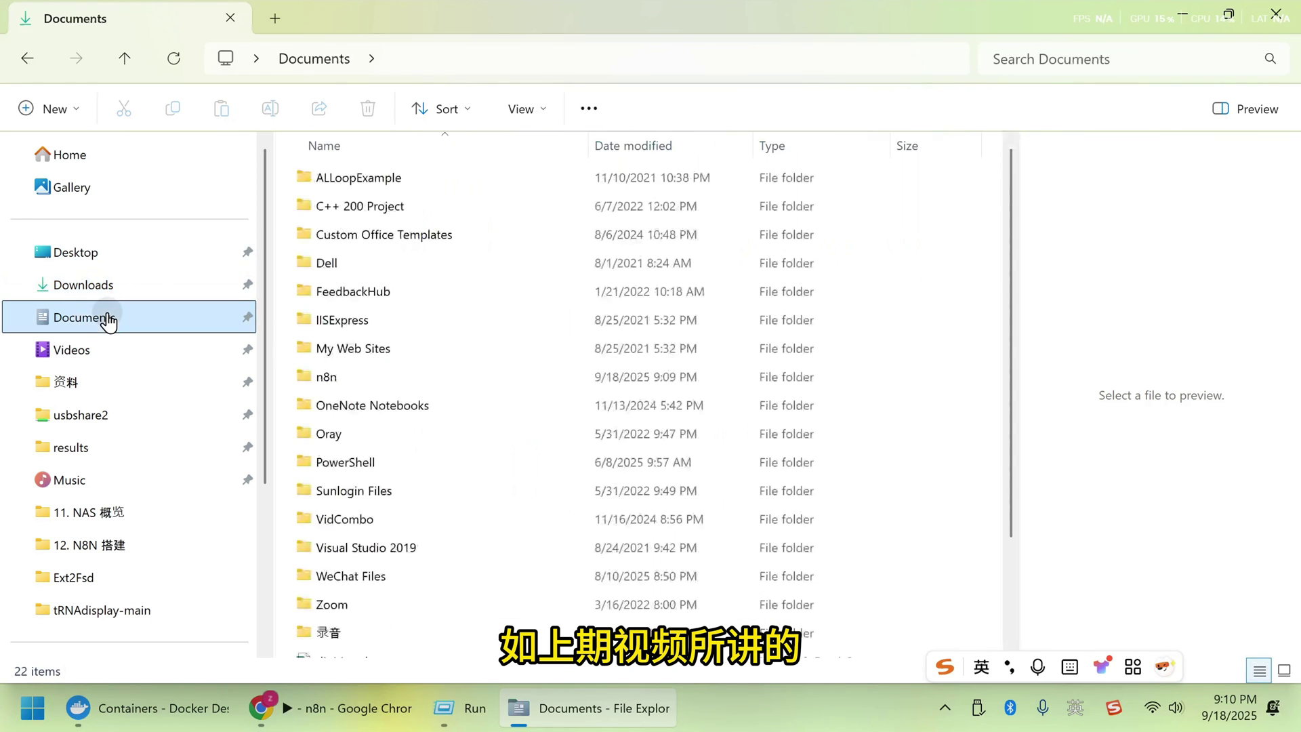
double_click(452, 378)
drag(430, 542, 404, 160)
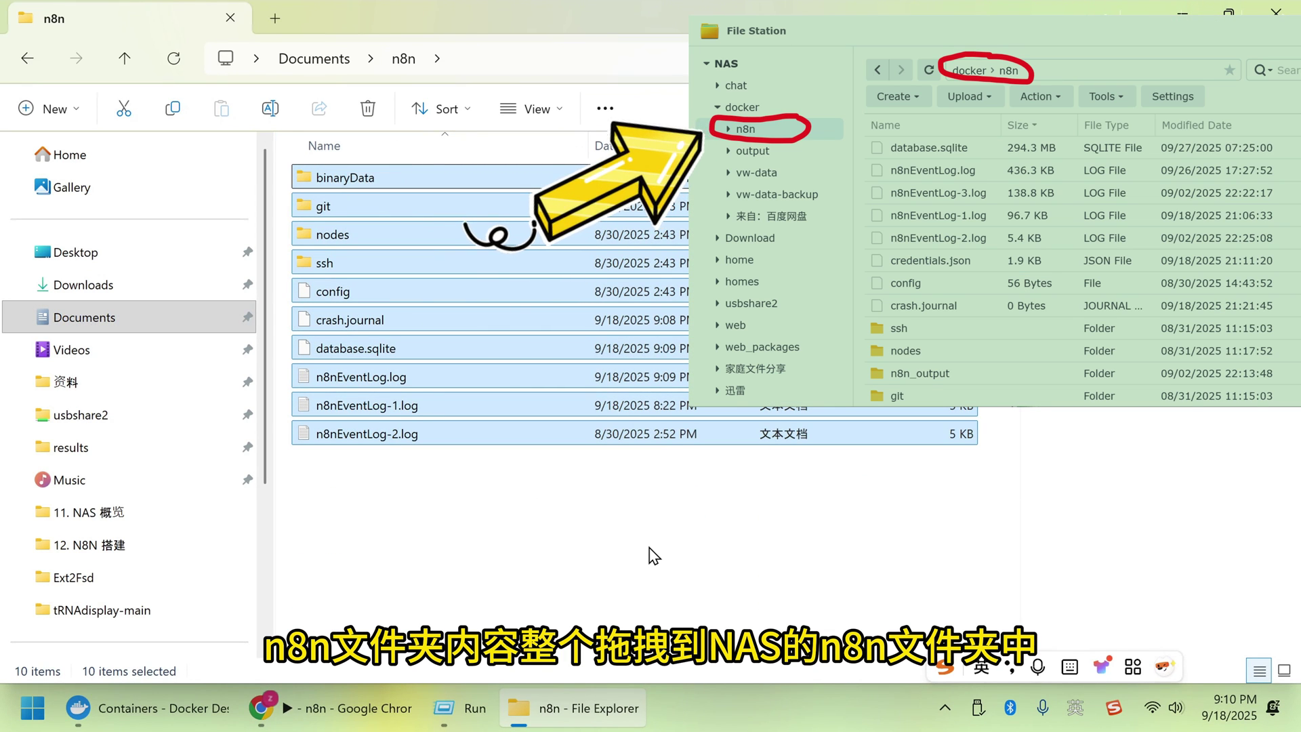
click(648, 546)
click(353, 710)
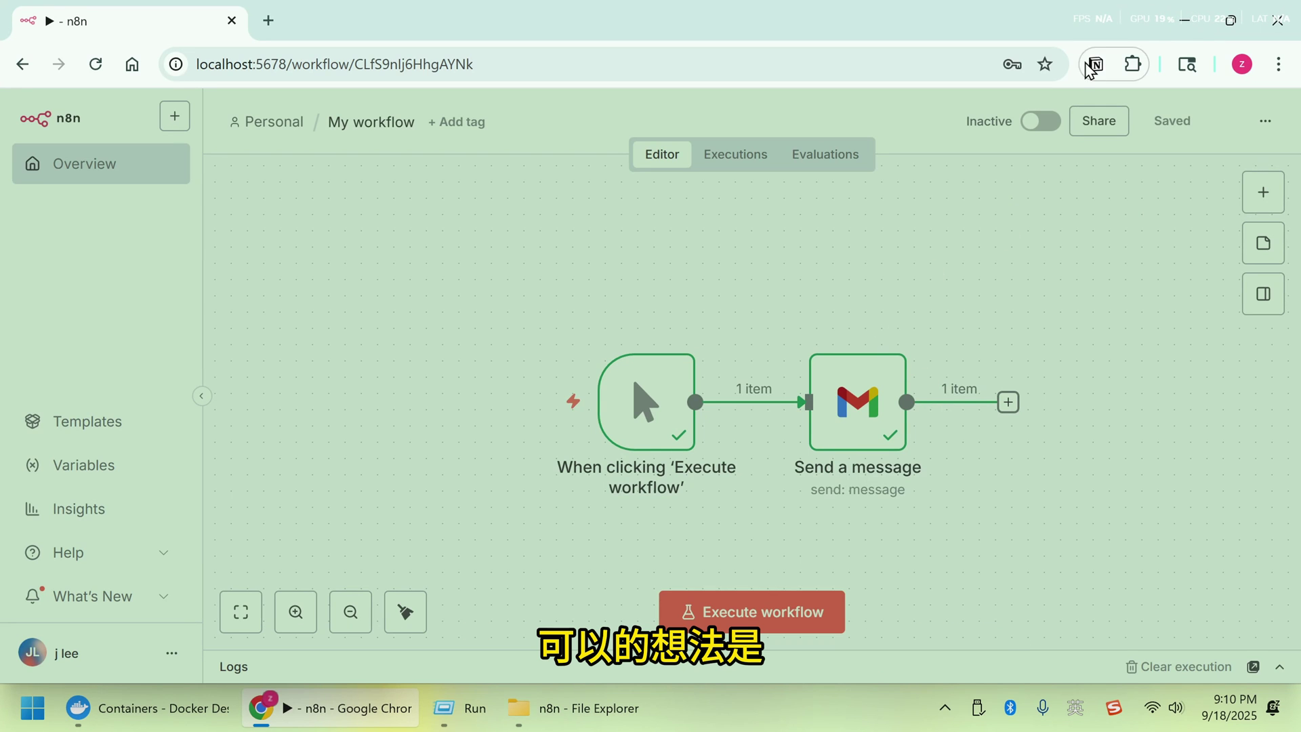
- Minimize Chrome and File Explorer and close the leftover Run dialog
click(1183, 20)
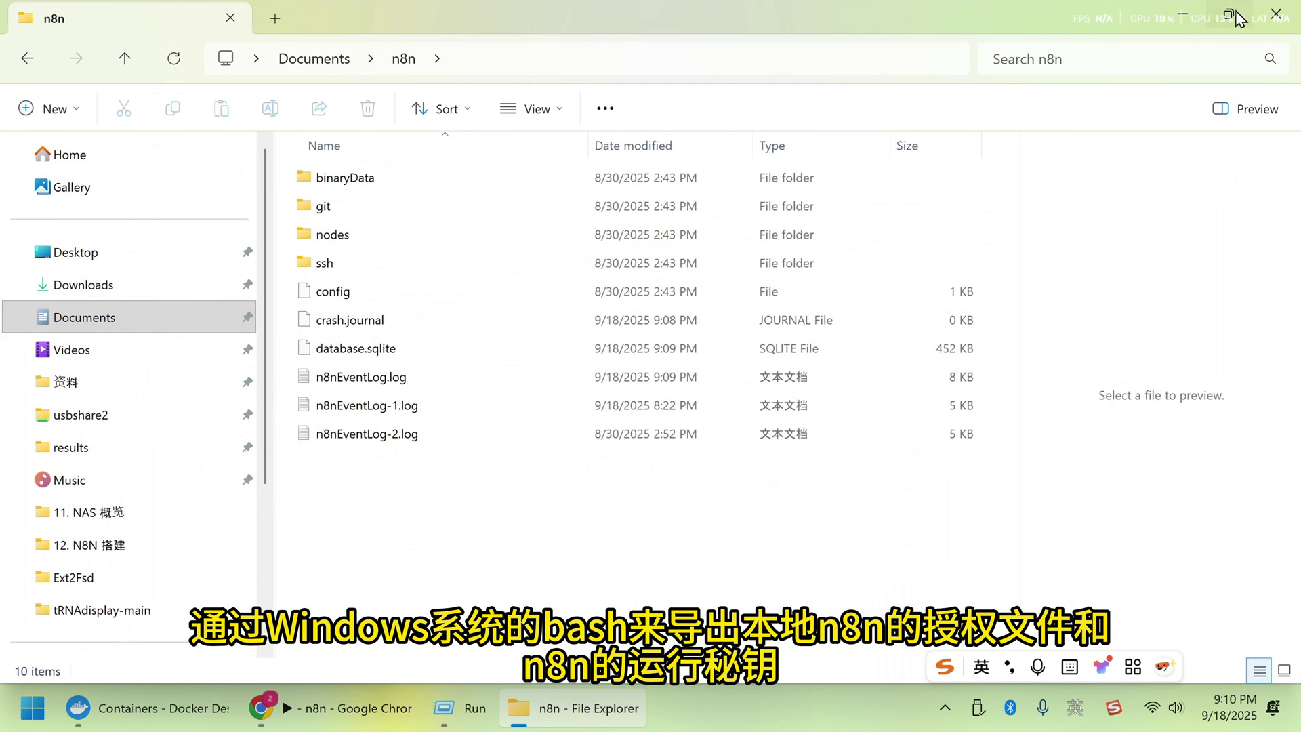
click(1183, 21)
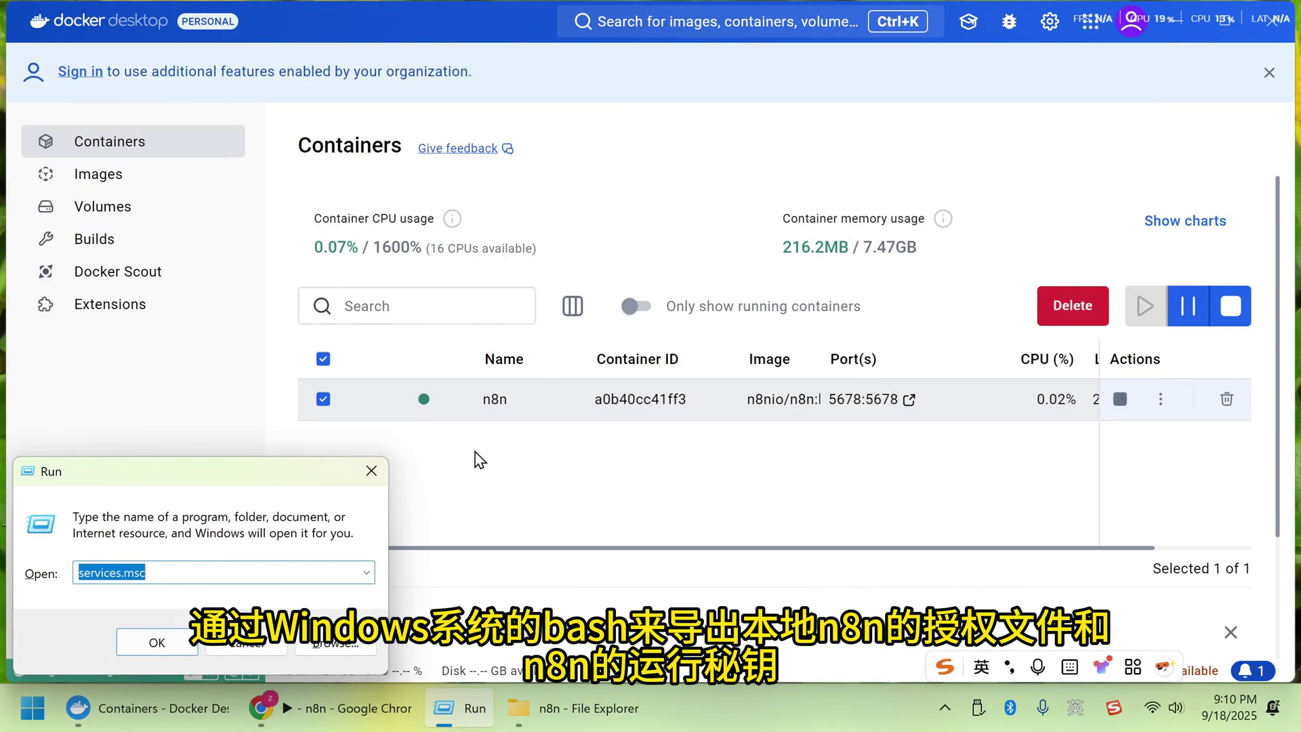
click(372, 471)
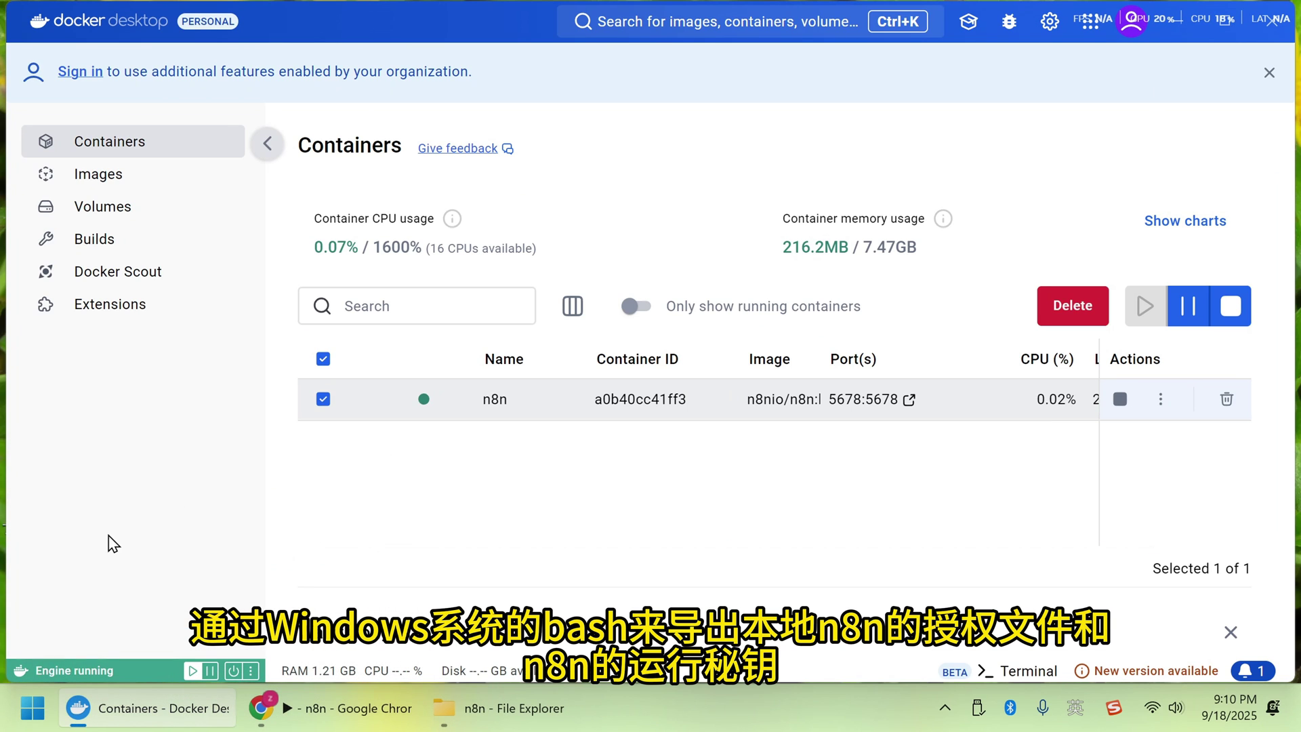
- Launch Command Prompt by searching for cmd
key(super)
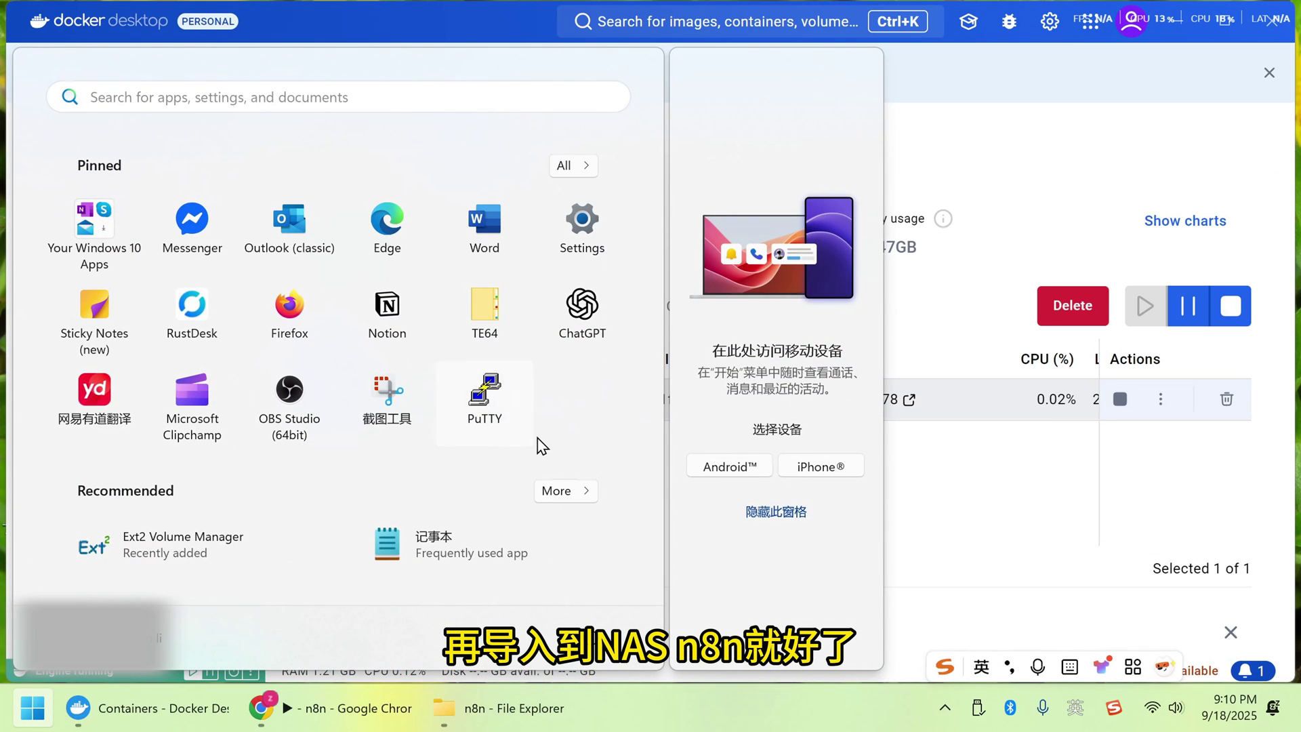
text(ac)
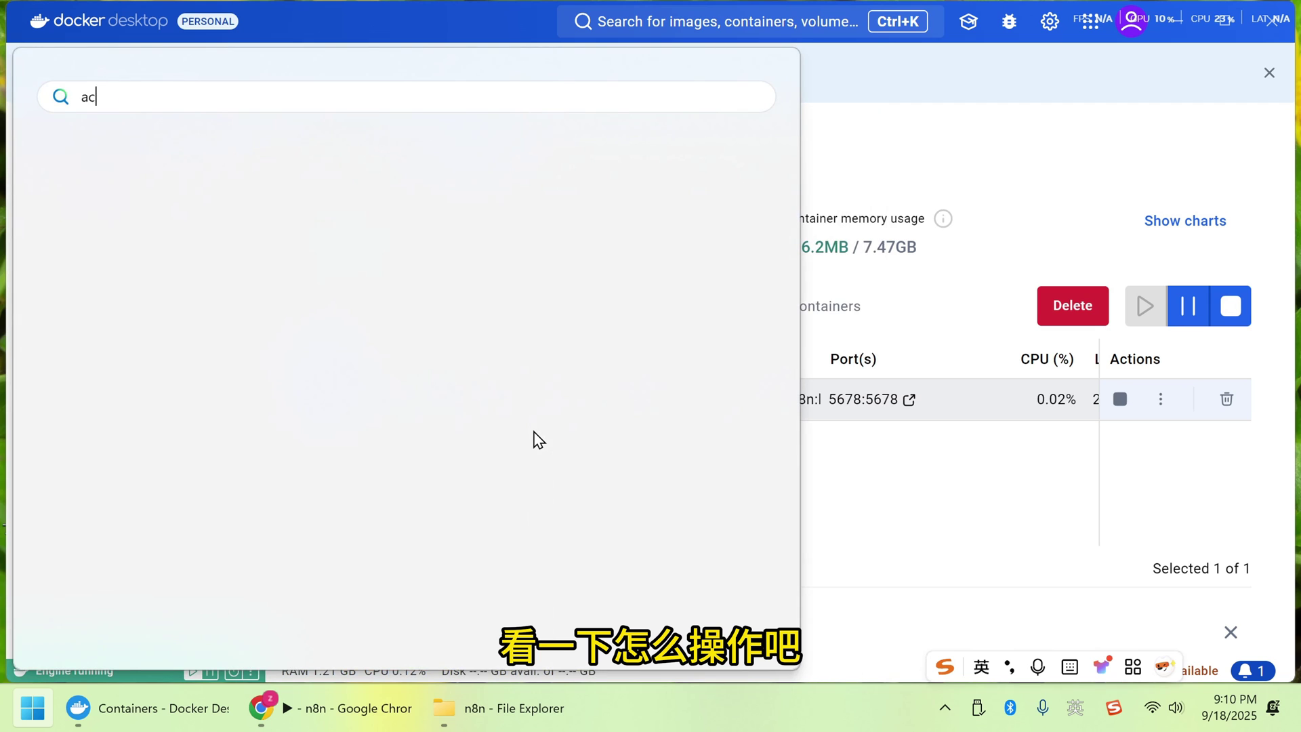
key(BackSpace)
key(BackSpace)
text(cmd)
key(Return)
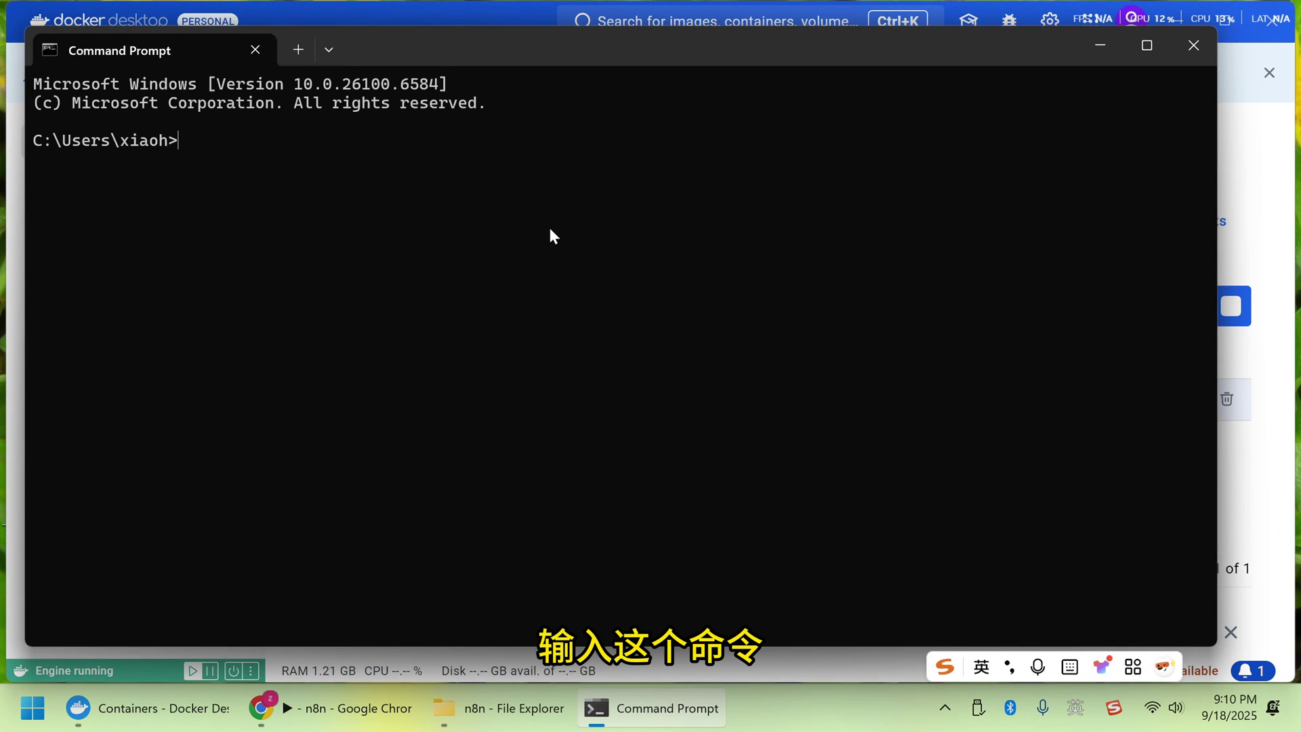
- Enter the n8n container with docker exec and export all credentials to /home/node/credentials.json
text(docker exec -it n8n sh)
key(Return)
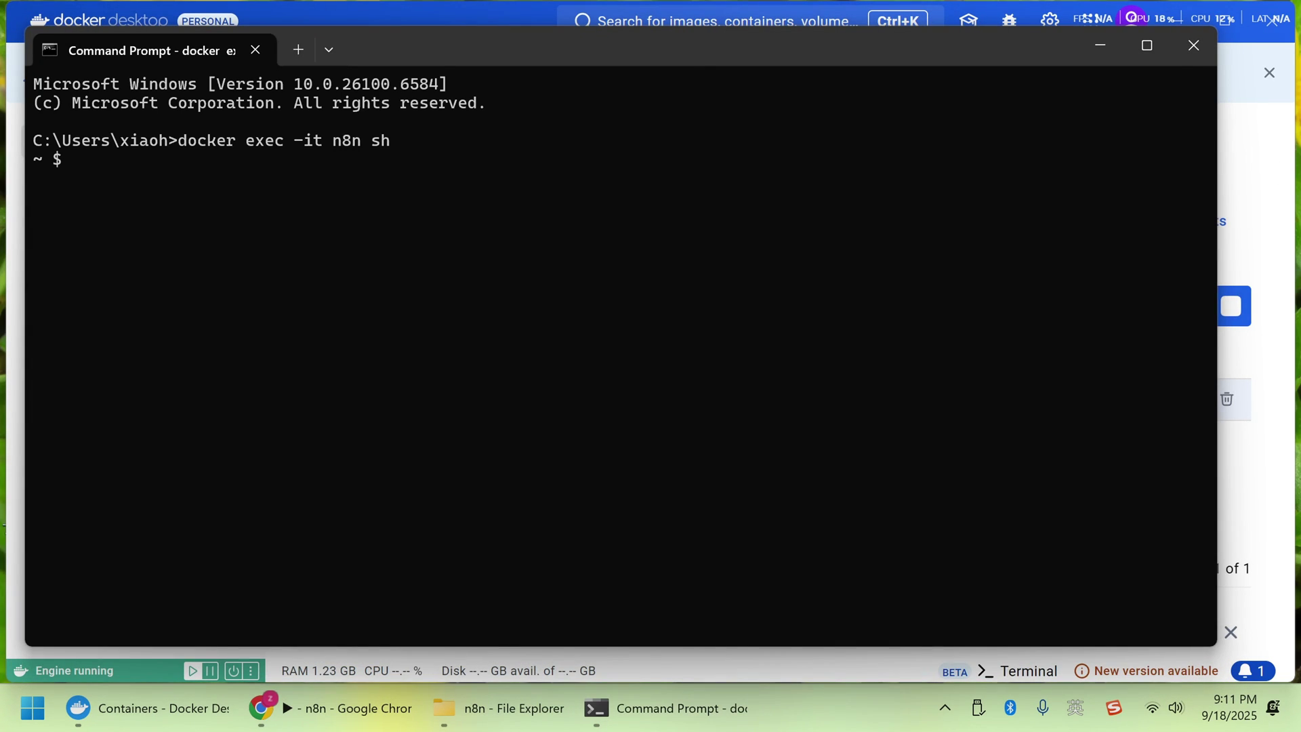
right_click(297, 195)
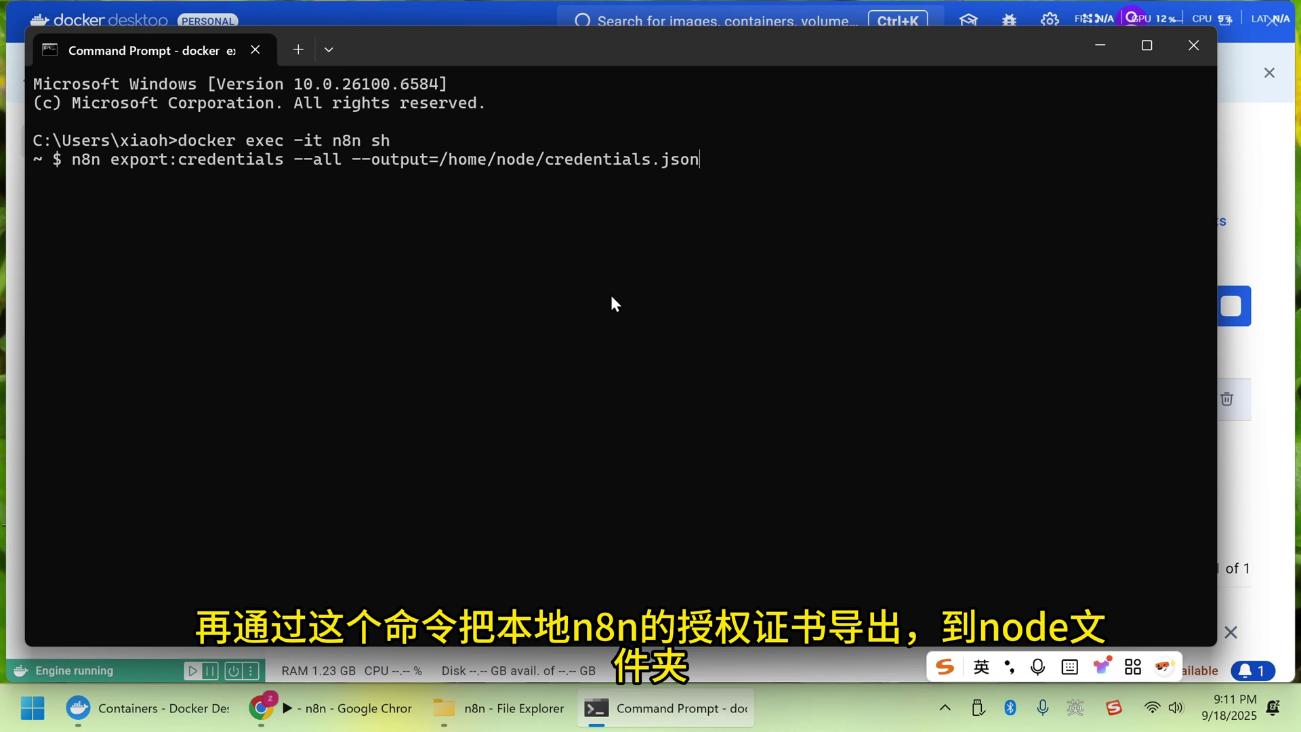
key(Return)
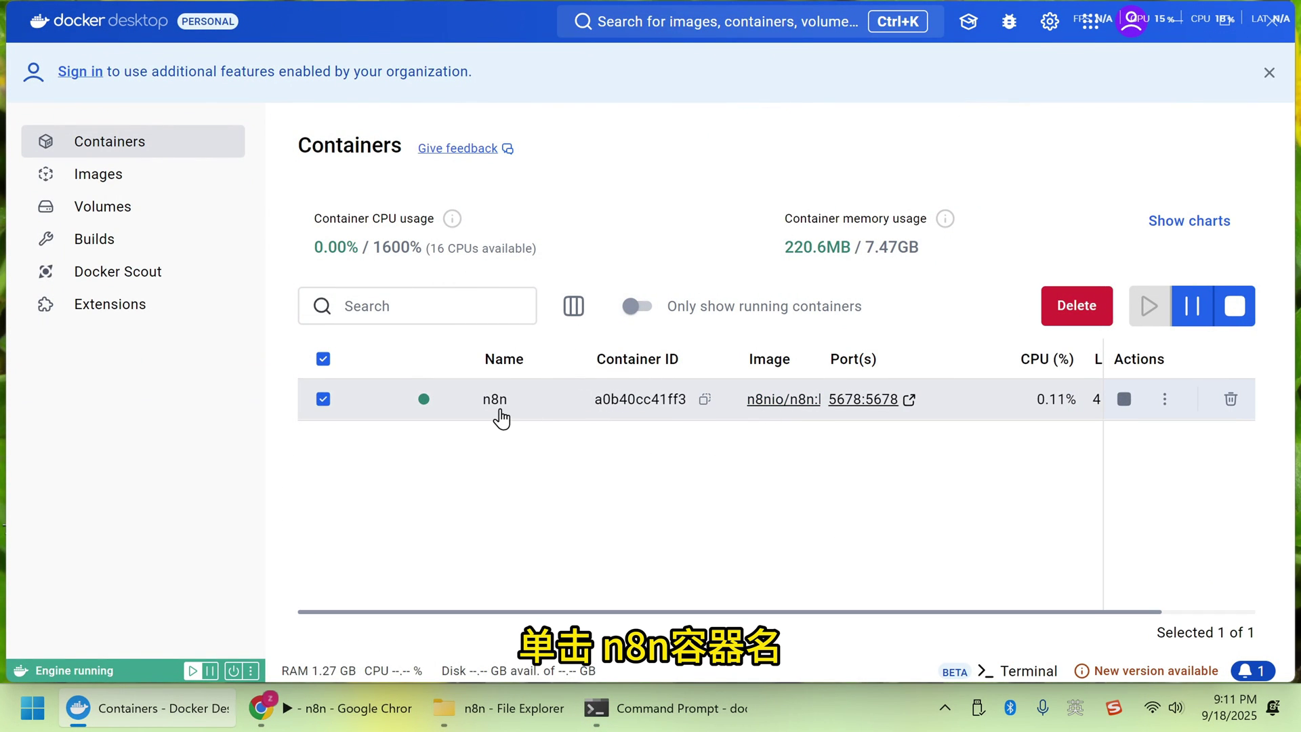
- Browse the n8n container's Files view to the /home/node folder
click(501, 416)
click(637, 276)
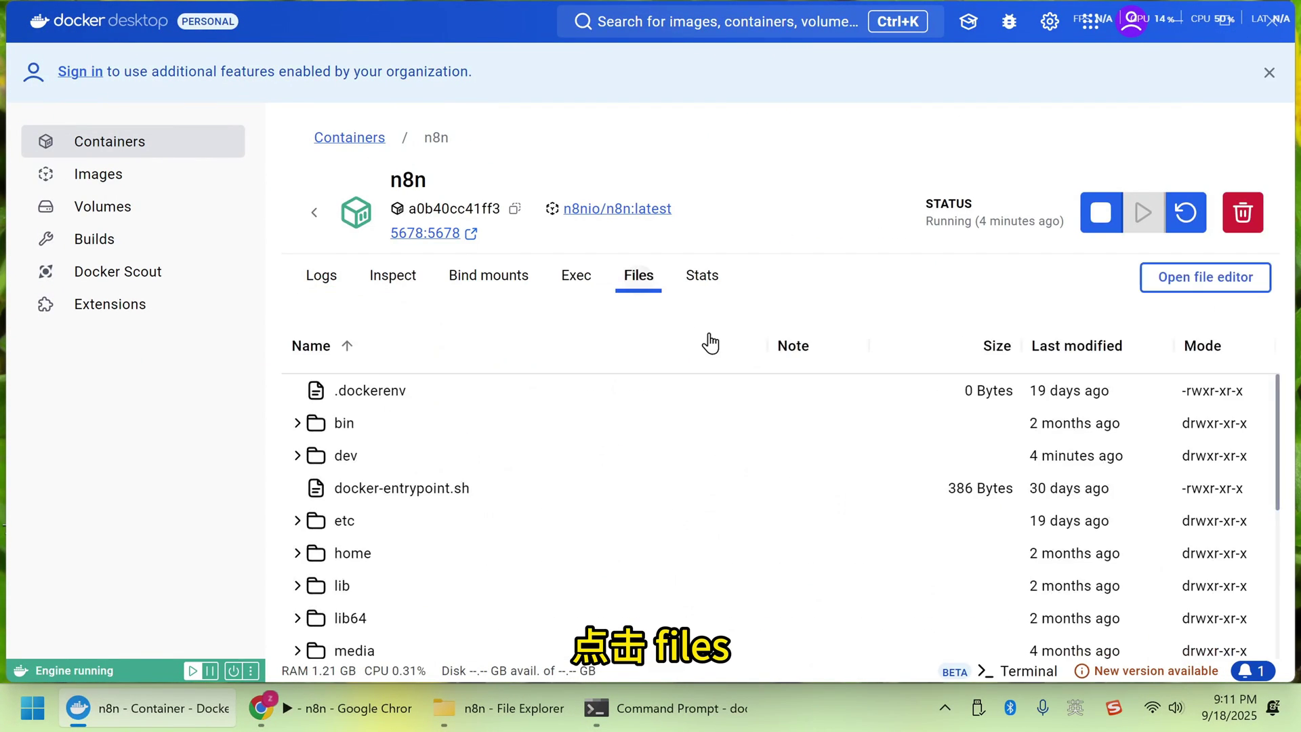
scroll(378, 490, down, 2)
click(303, 456)
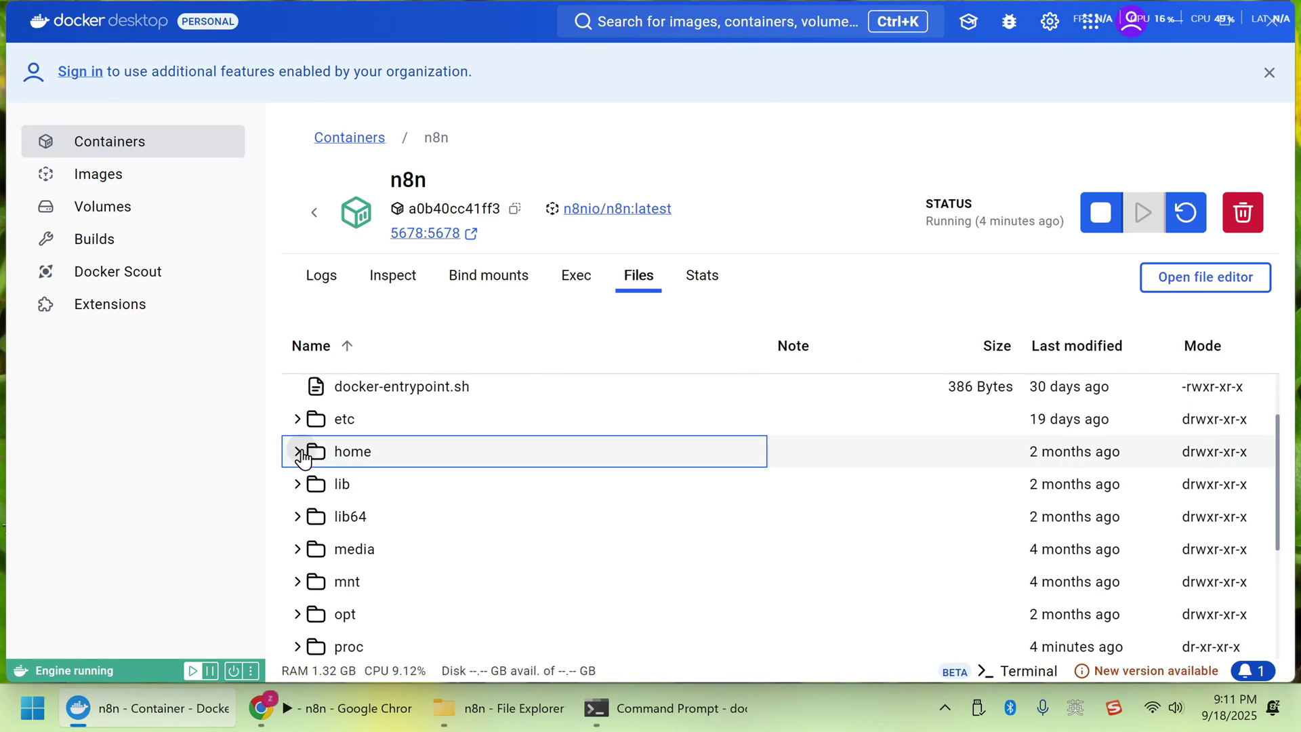
click(307, 484)
scroll(547, 539, down, 1)
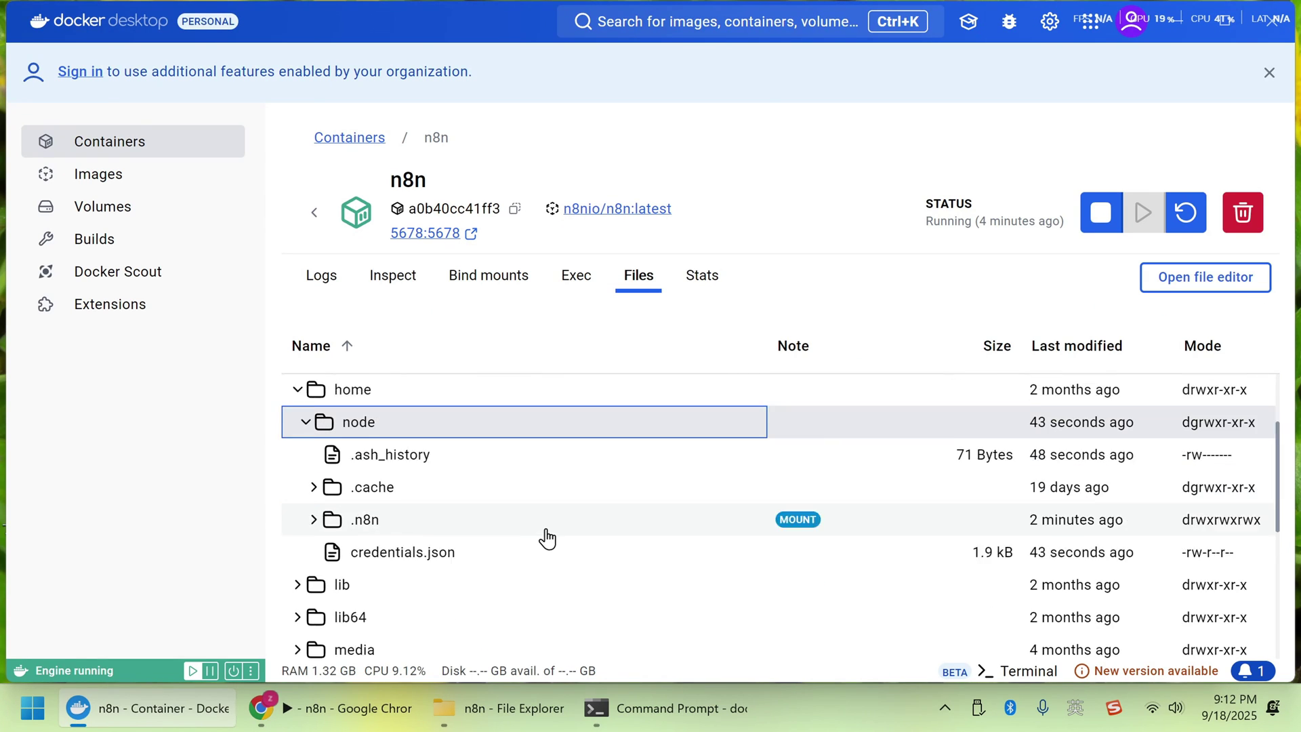
scroll(547, 539, down, 1)
- Save credentials.json from /home/node to the Windows Desktop
click(442, 517)
right_click(461, 518)
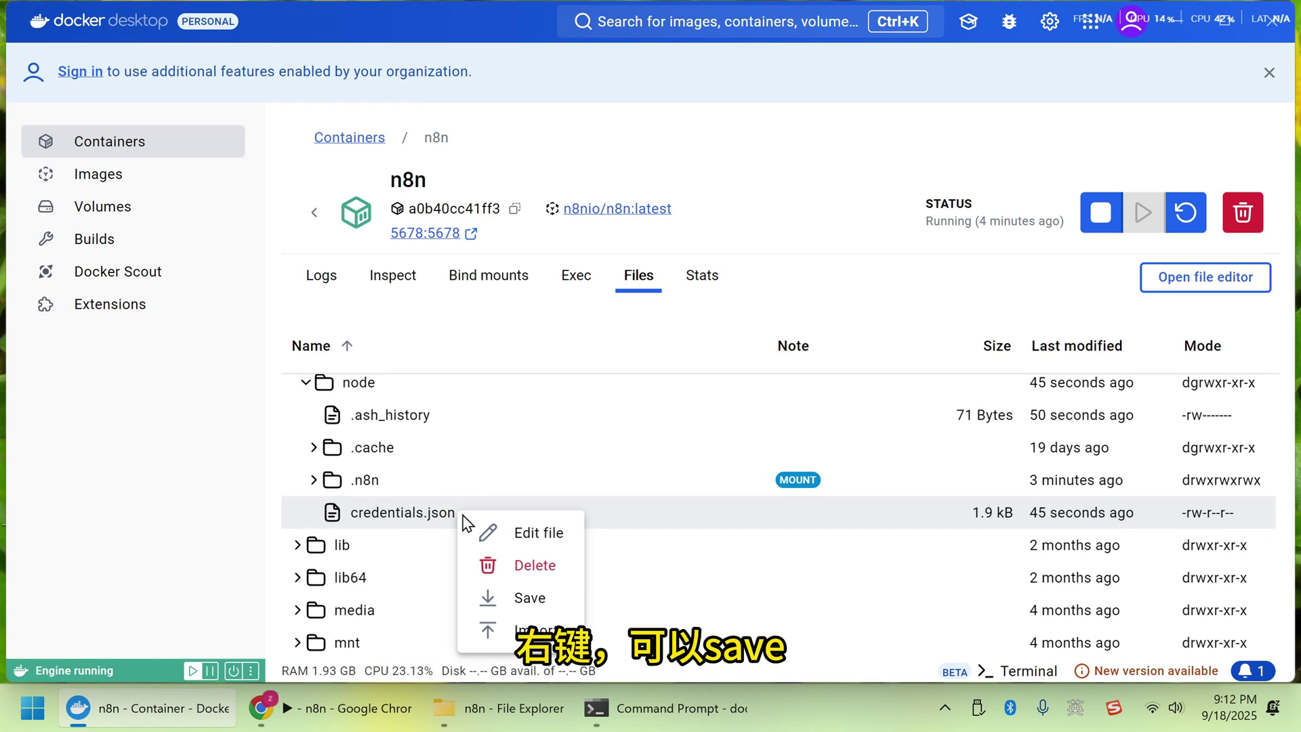
click(513, 597)
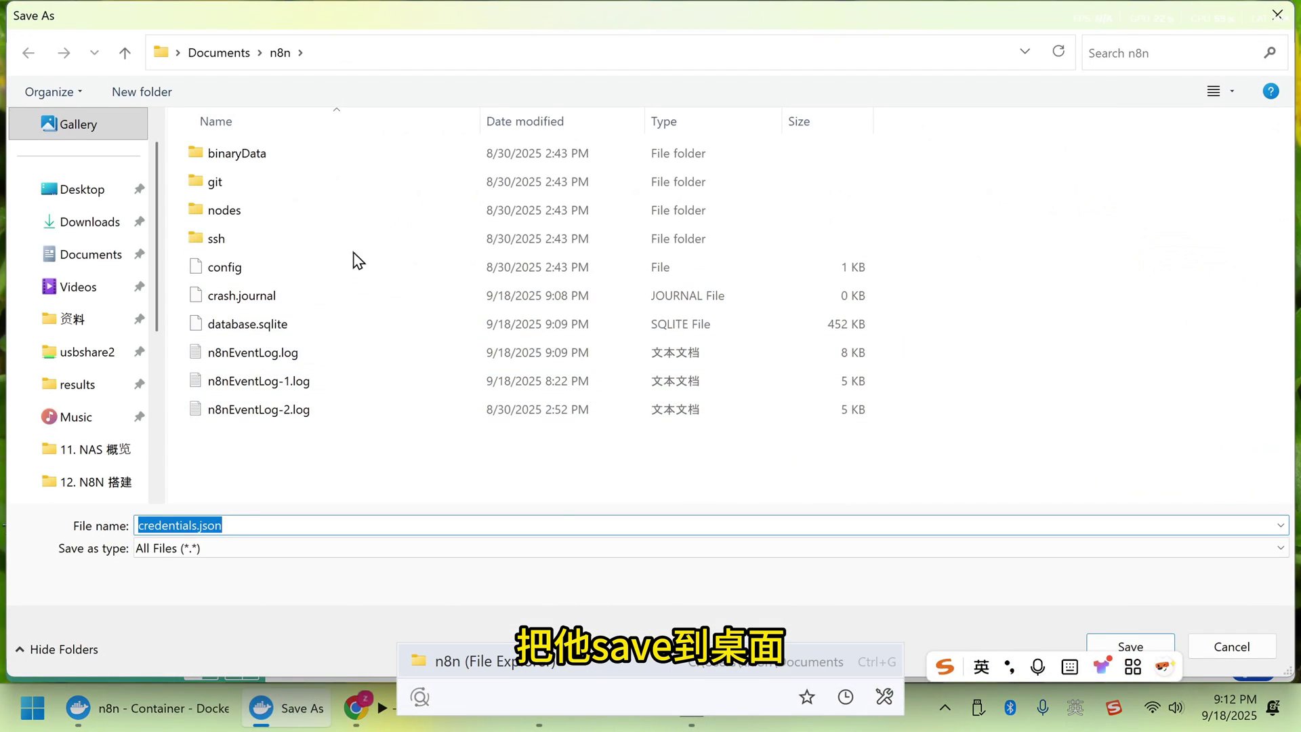
click(85, 192)
click(1130, 645)
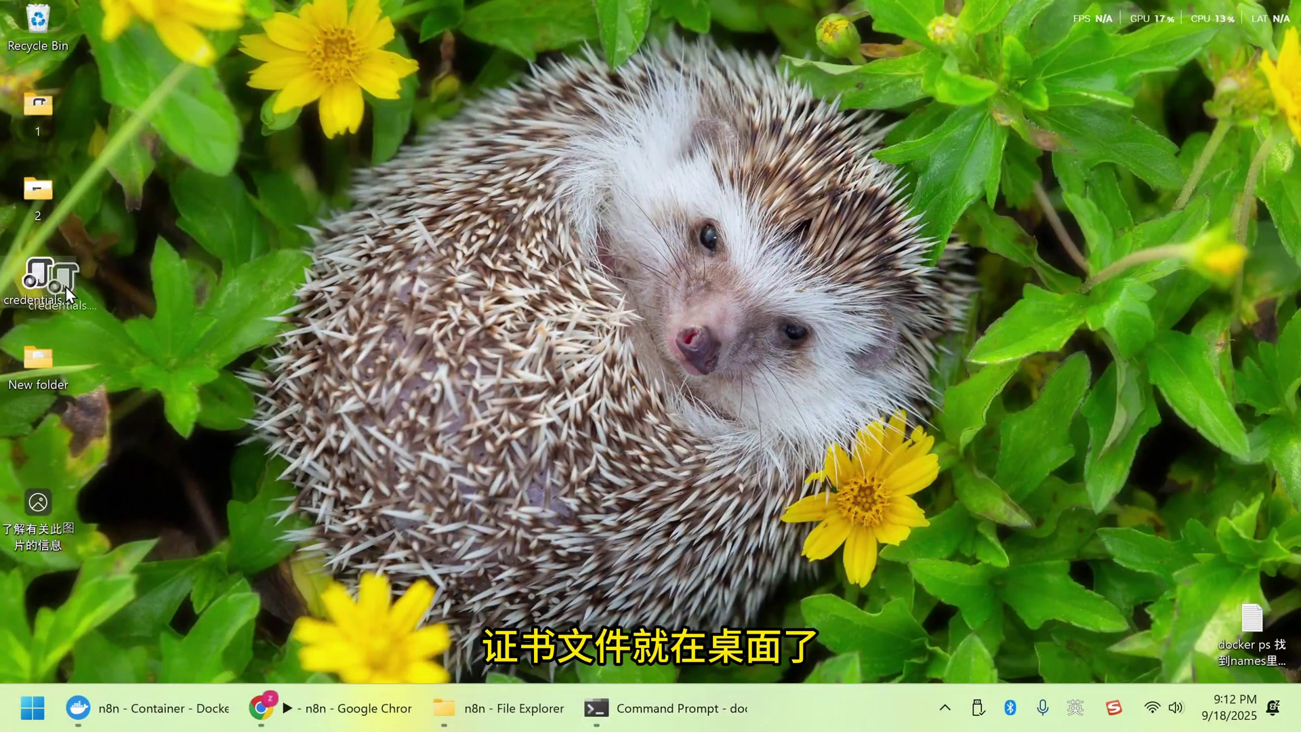
- Run echo $N8N_ENCRYPTION_KEY in the container shell, then return to Docker Desktop
mouse_move(68, 295)
mouse_down()
mouse_move(407, 318)
mouse_move(71, 296)
mouse_up()
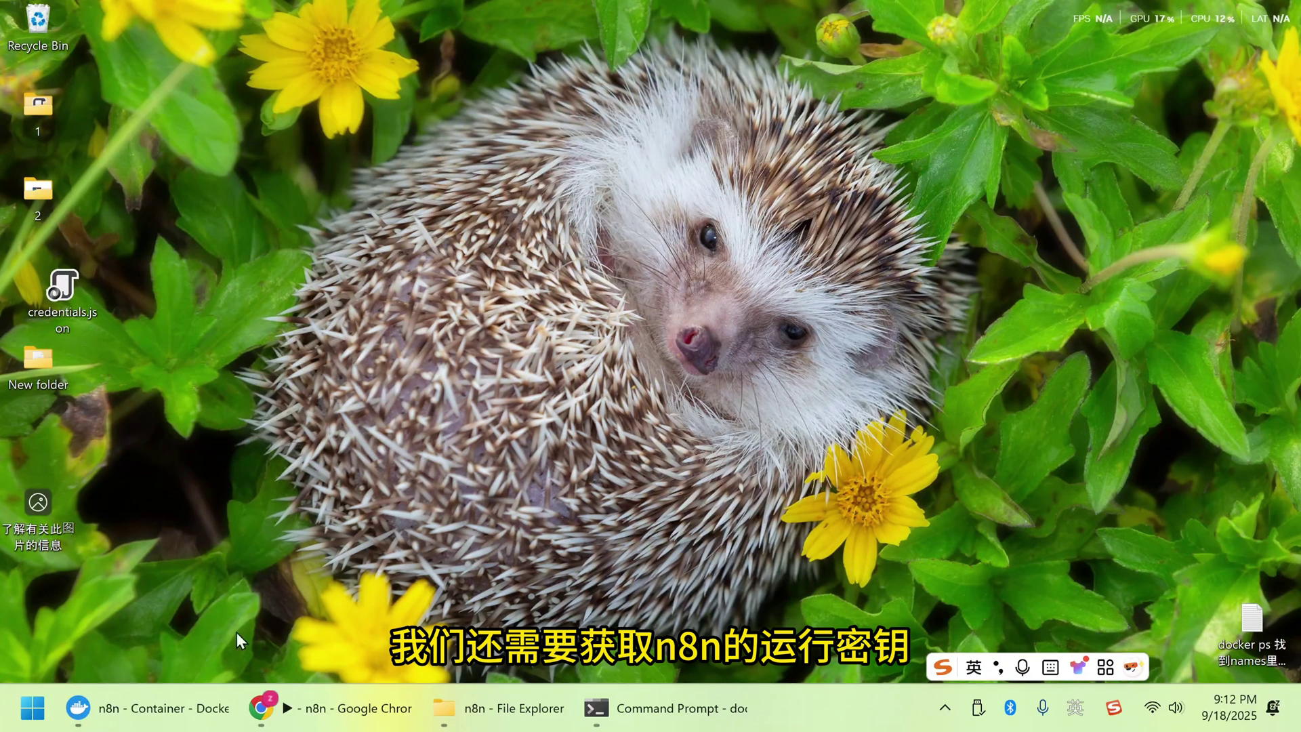
click(610, 708)
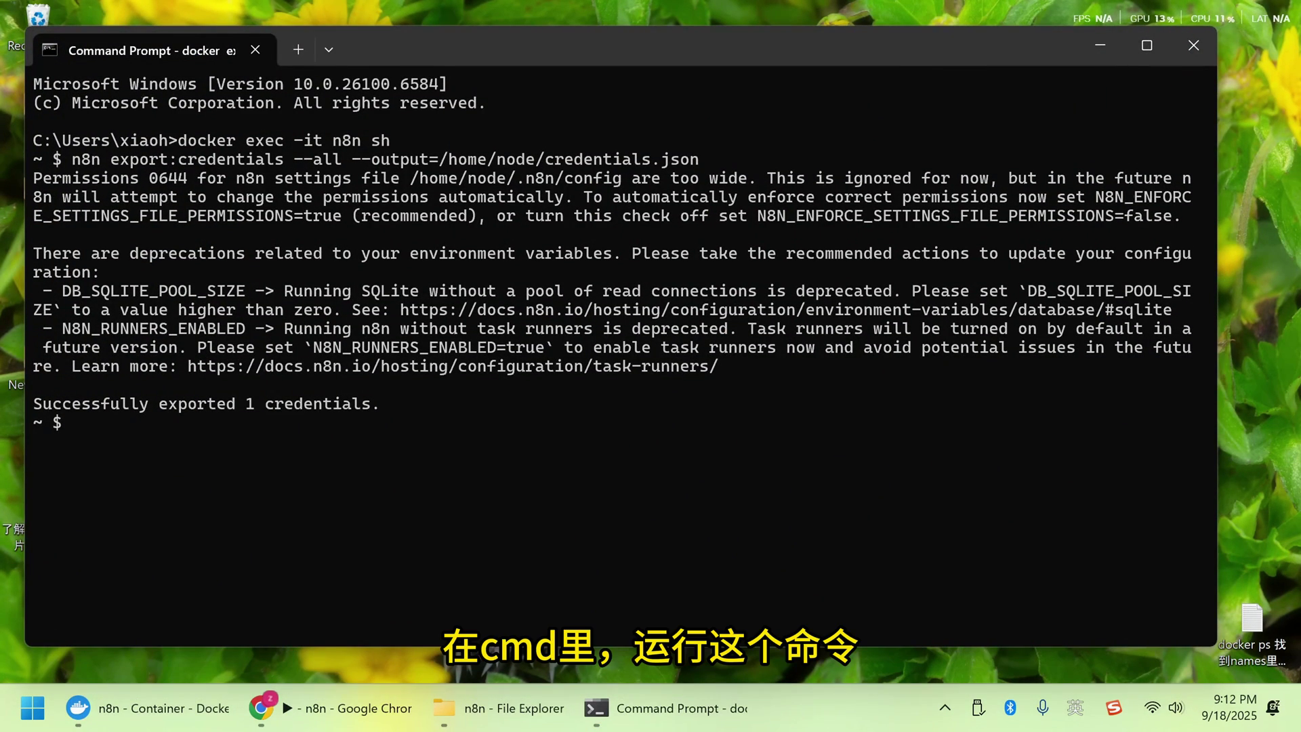
right_click(362, 454)
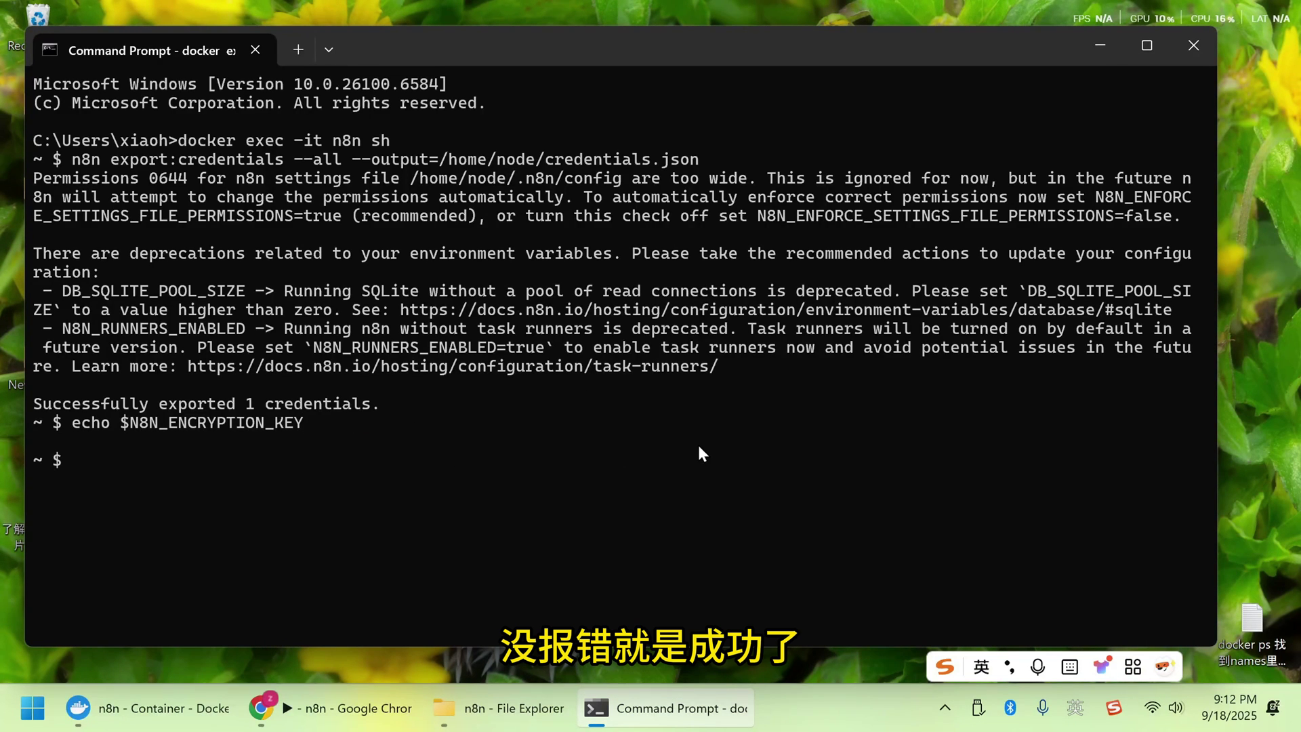
click(209, 701)
scroll(616, 558, down, 3)
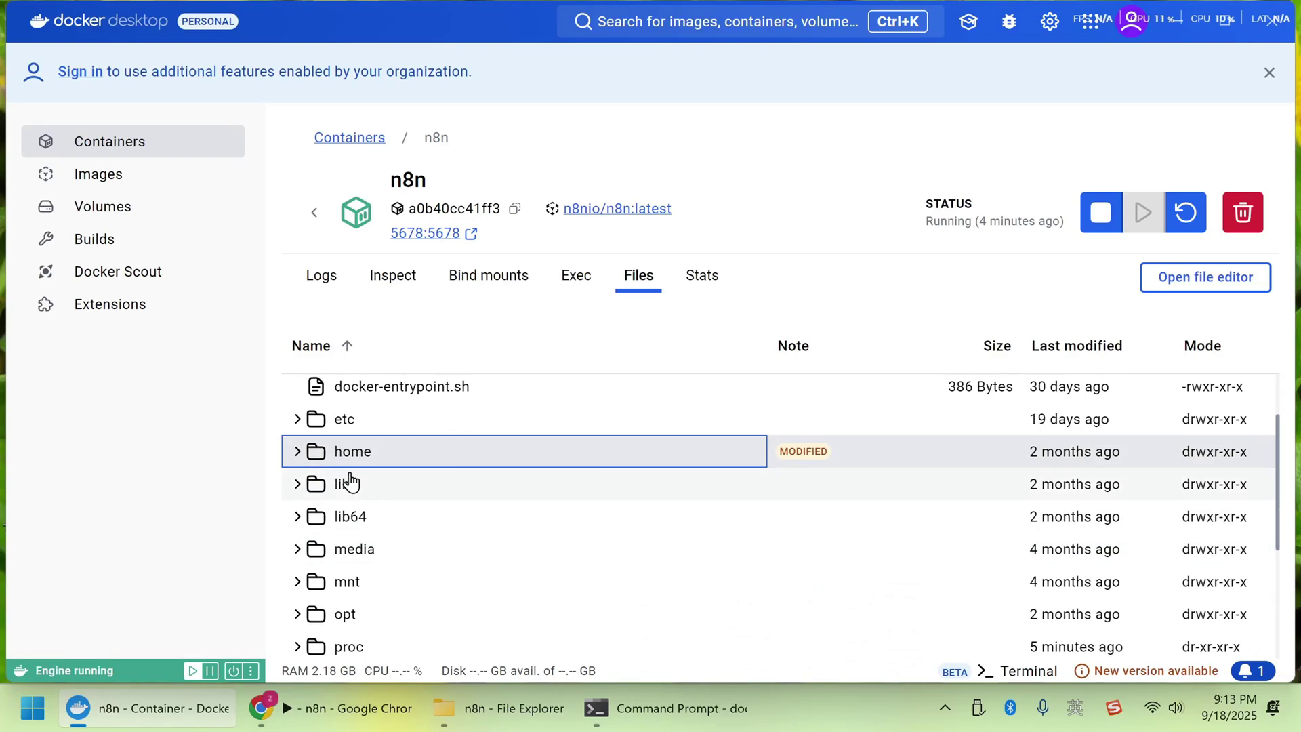
- Export the config file from home › node › .n8n in the n8n container to the Desktop
click(307, 486)
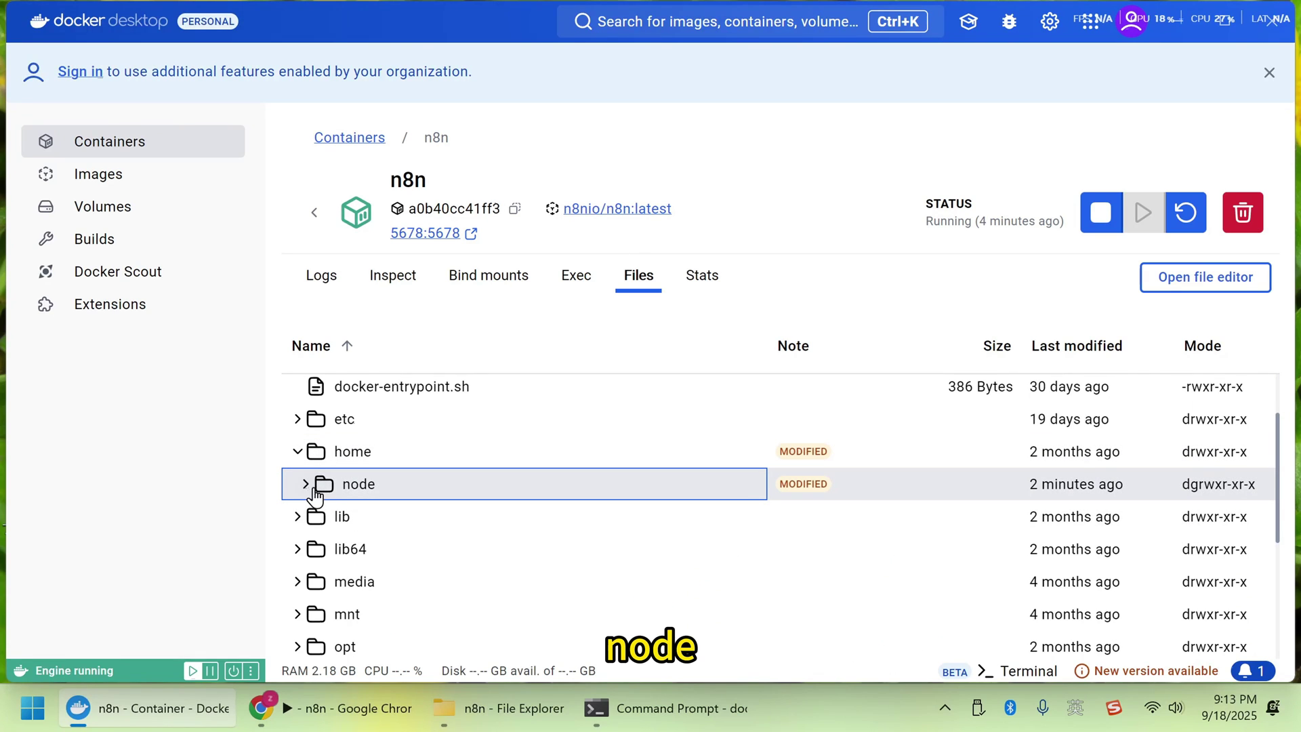
scroll(615, 523, down, 3)
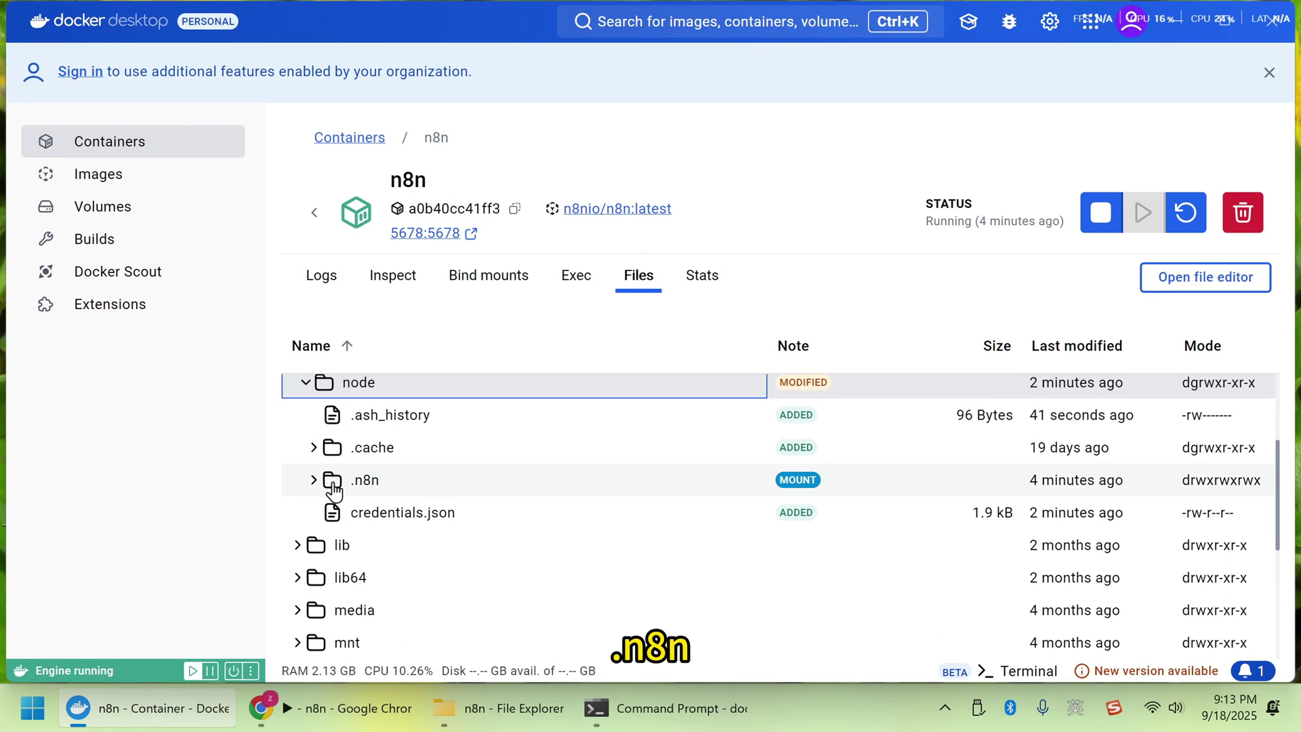
click(314, 480)
scroll(539, 482, down, 3)
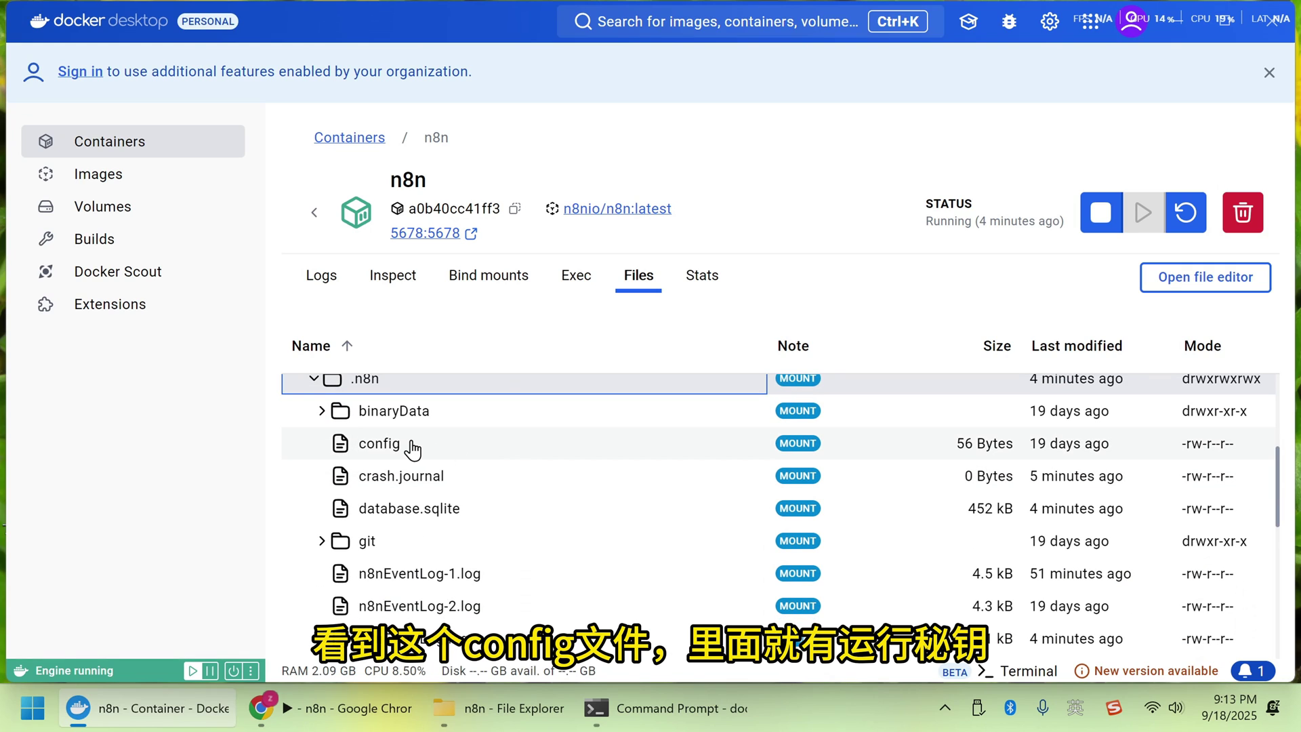
click(412, 447)
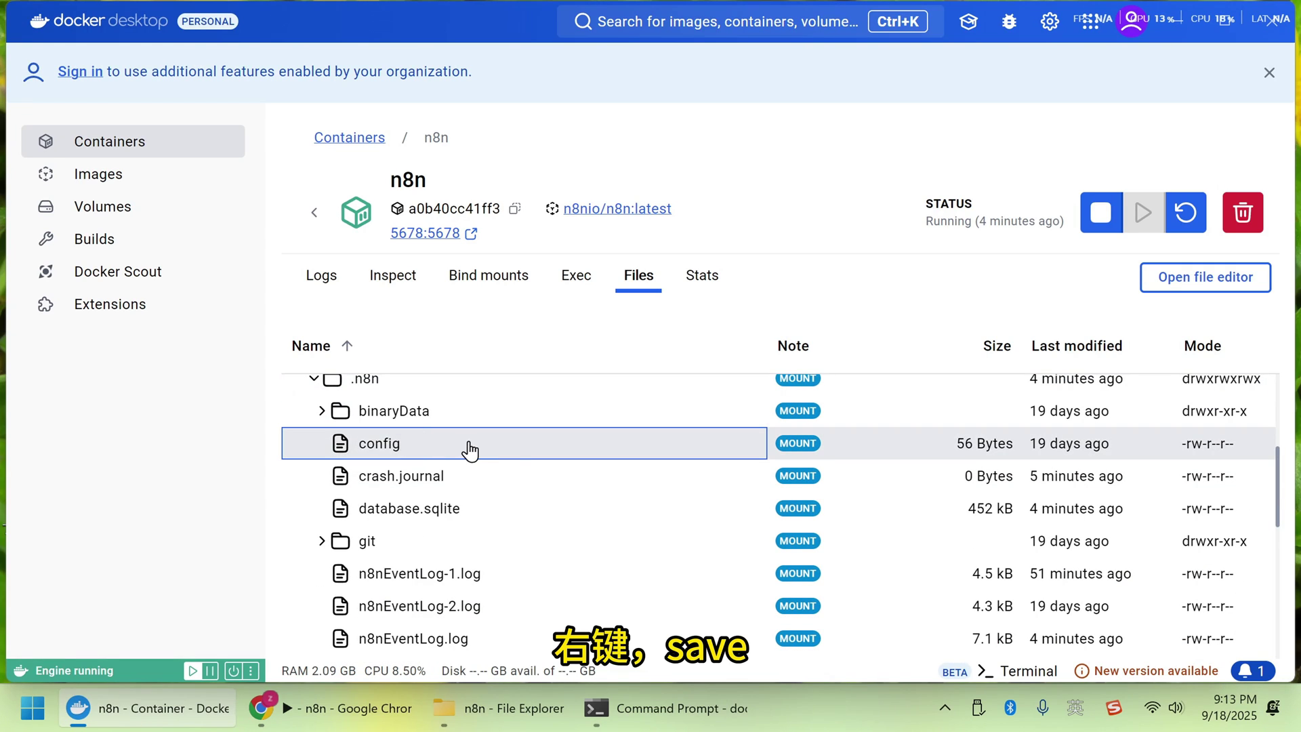
right_click(450, 444)
click(519, 526)
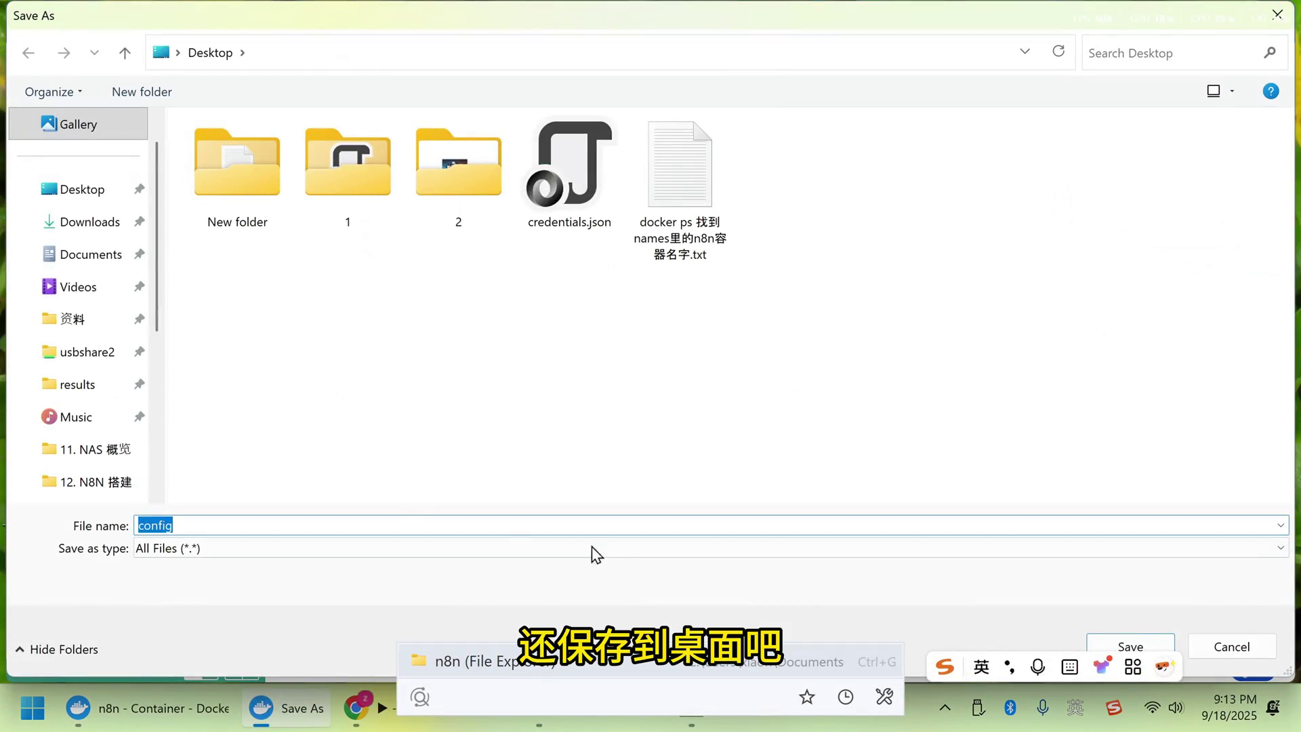
click(1131, 645)
- Open the saved config file from the desktop in Notepad
key(super+d)
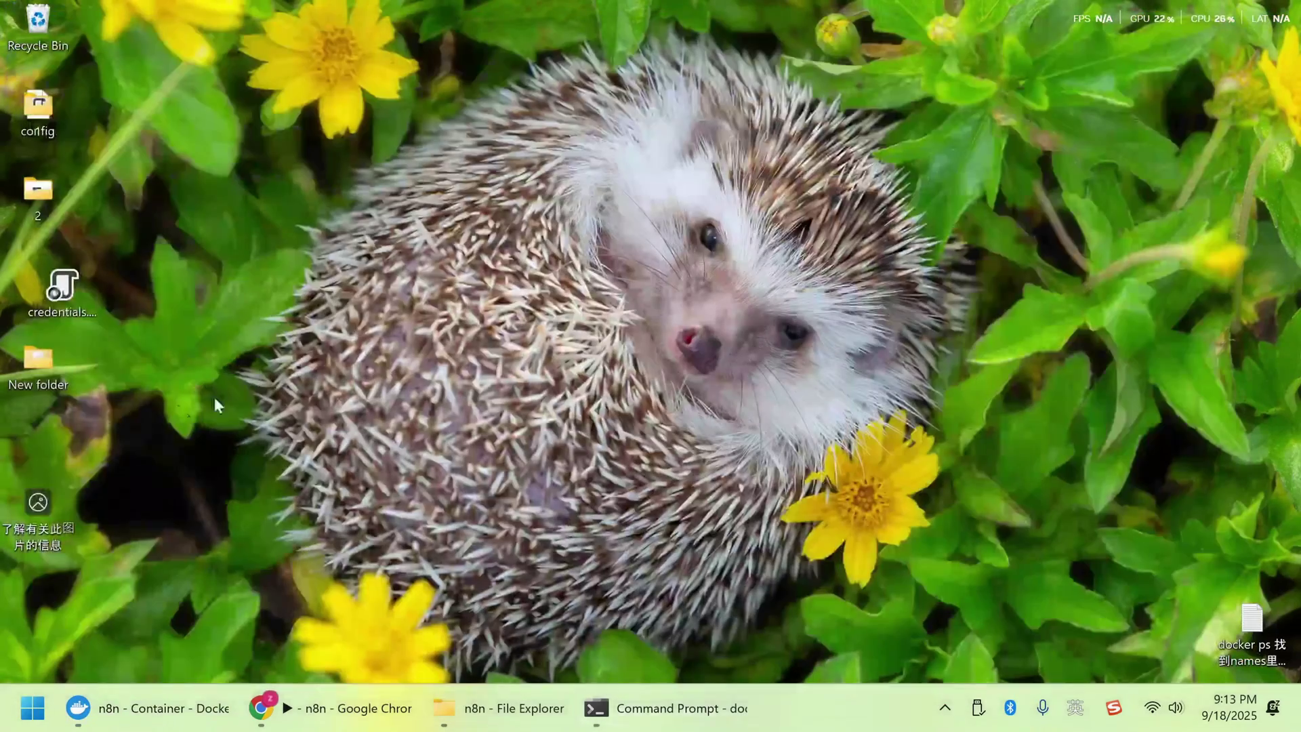
drag(37, 108, 265, 378)
right_click(262, 371)
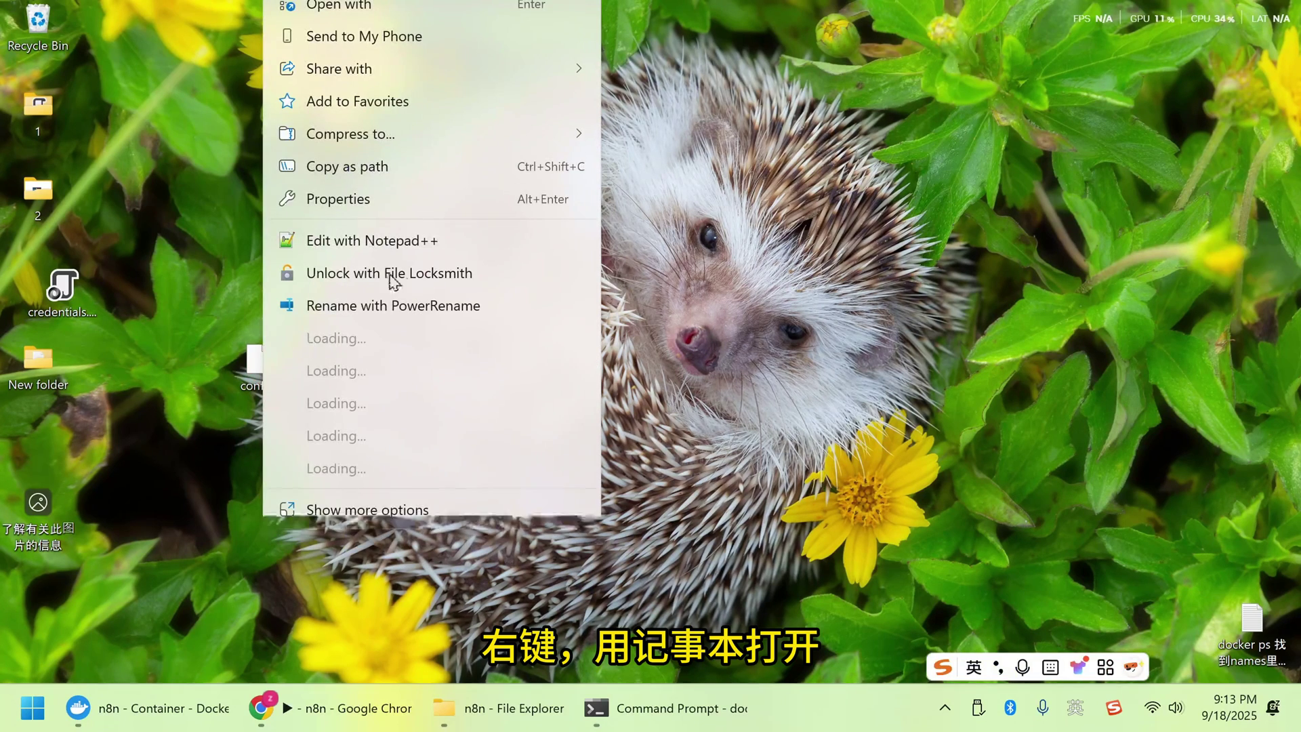
click(356, 370)
drag(497, 244, 426, 27)
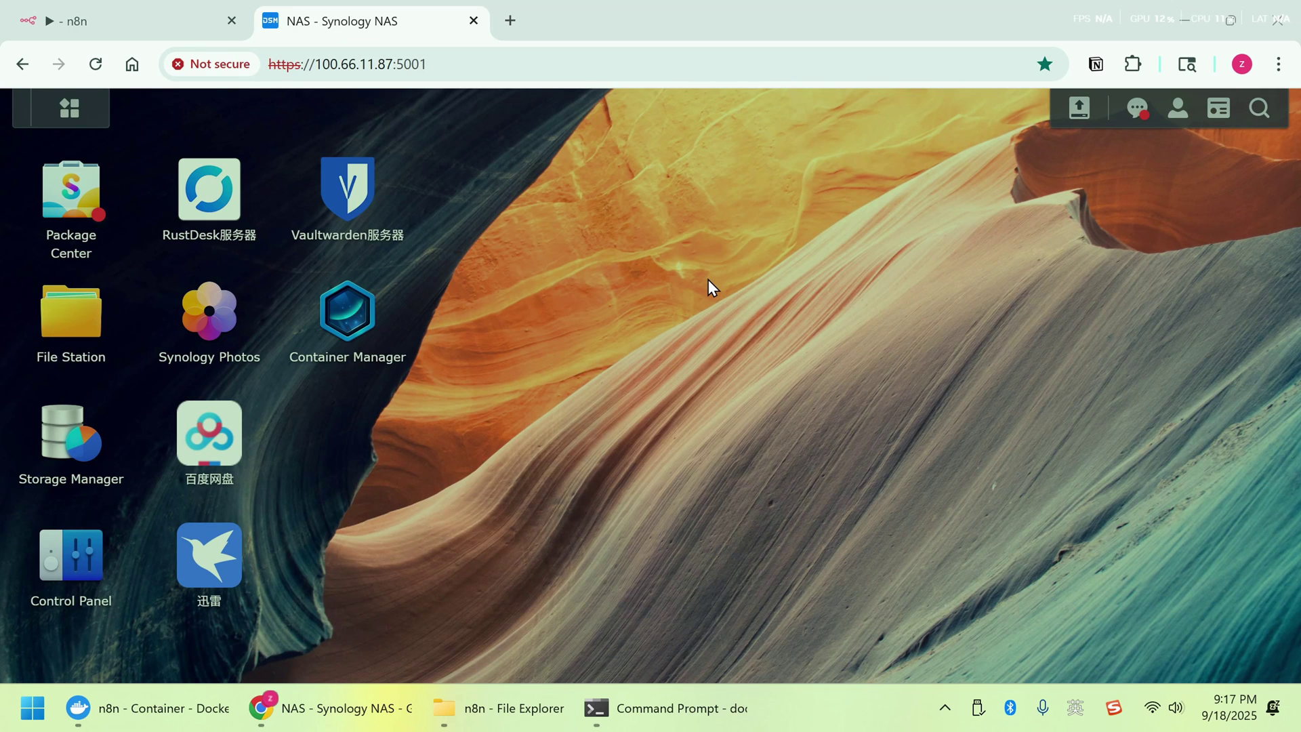
- Browse to the docker › n8n folder in File Station
click(105, 333)
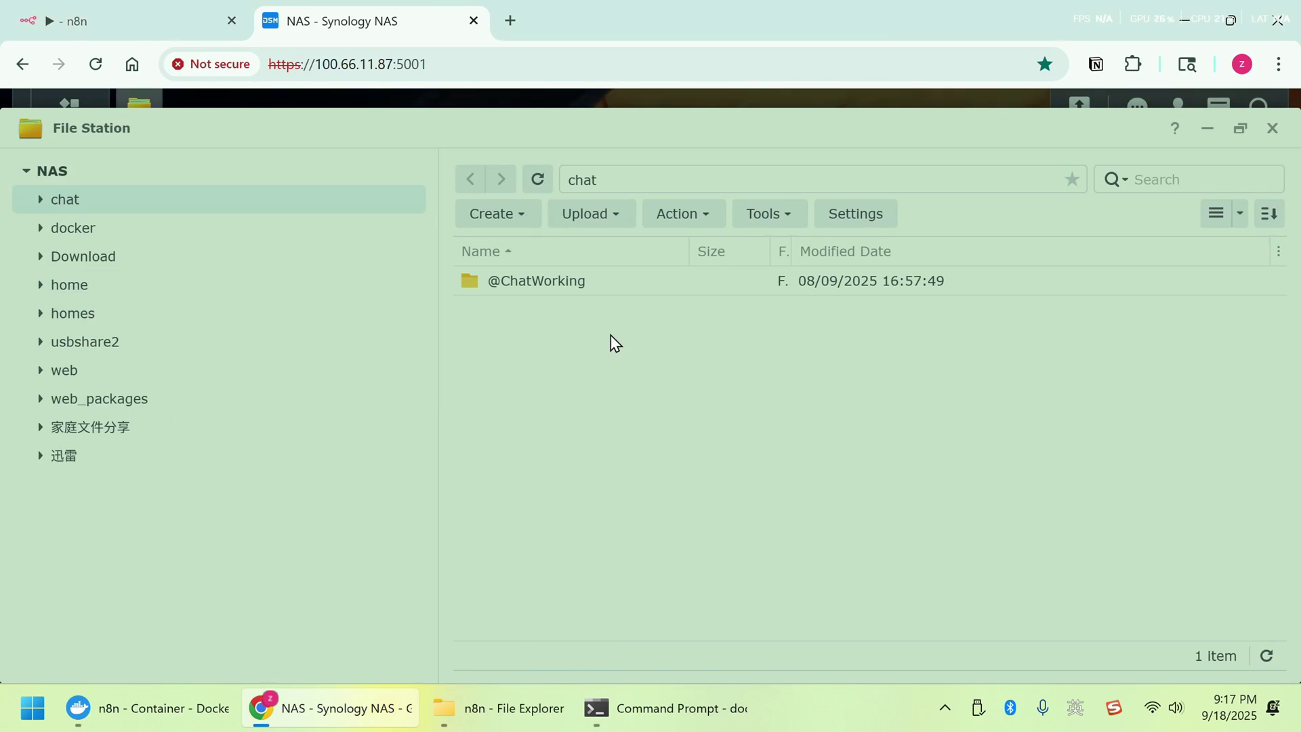
click(72, 233)
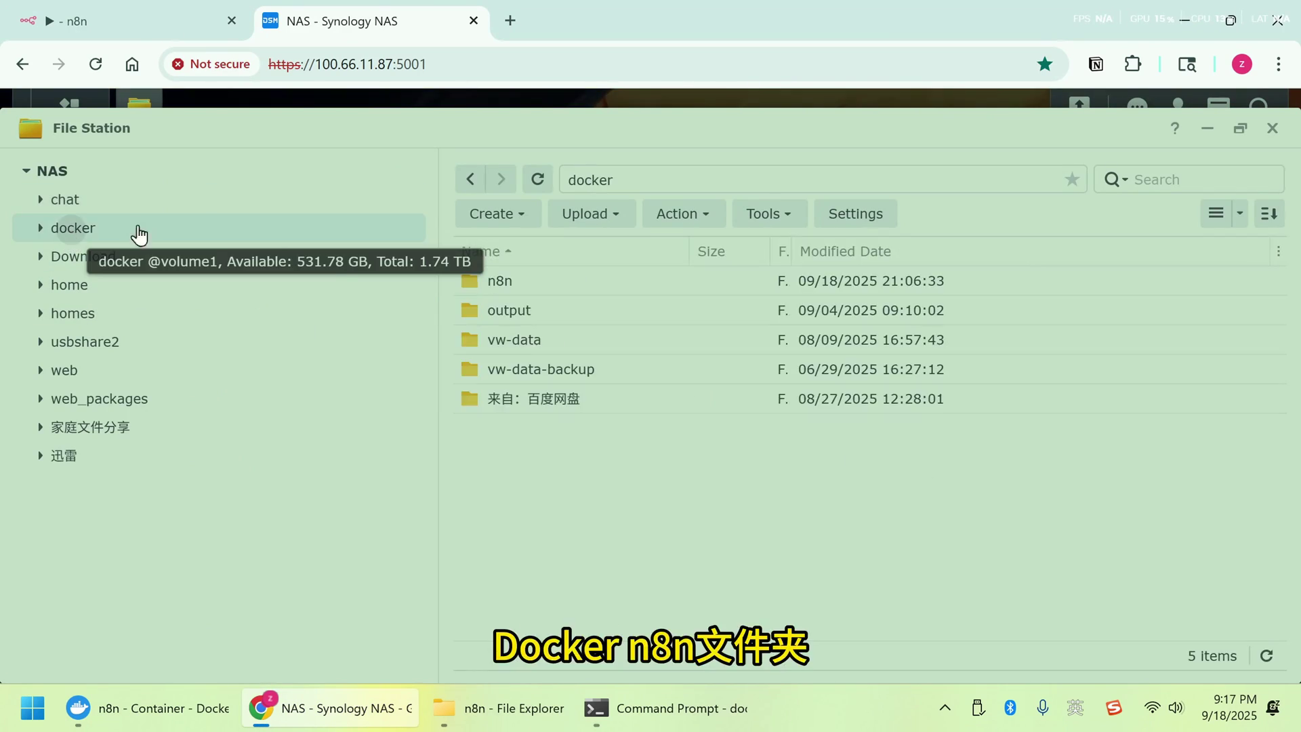
double_click(575, 275)
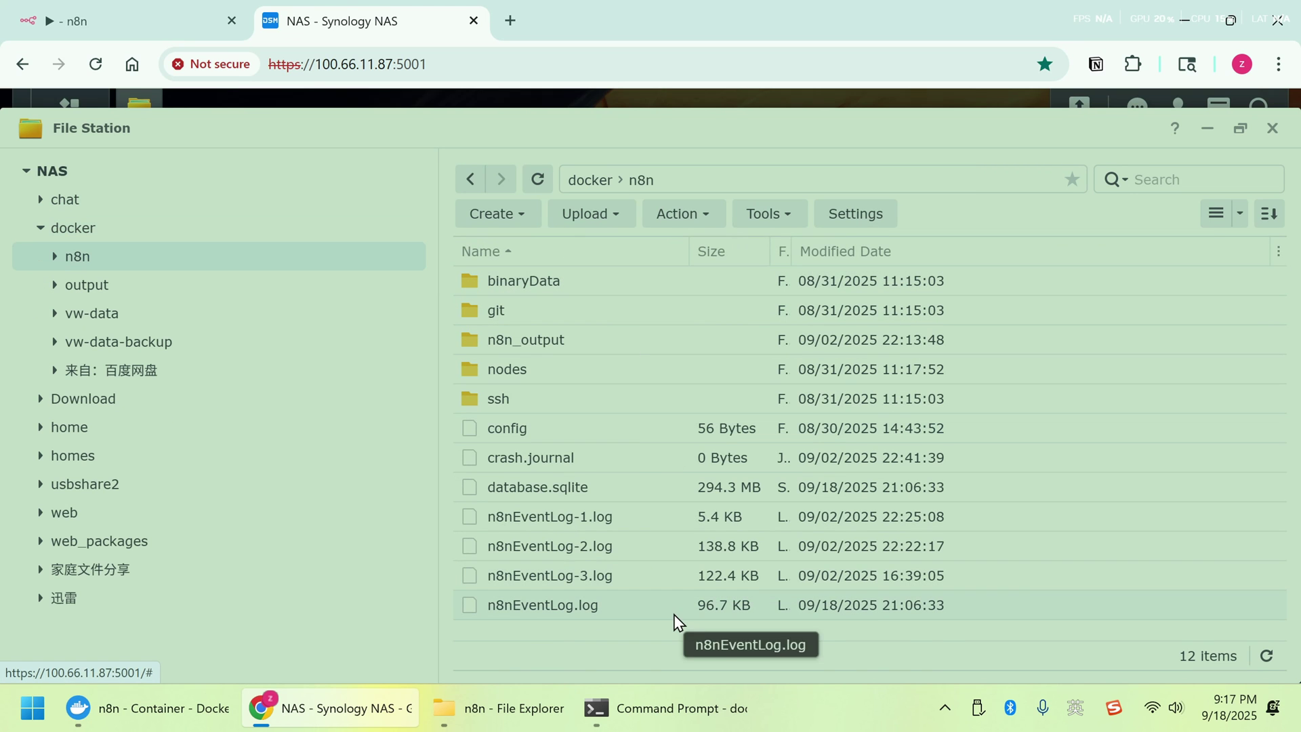
- Drag credentials.json from the desktop into the n8n folder, then restore File Station full screen
drag(640, 30, 797, 82)
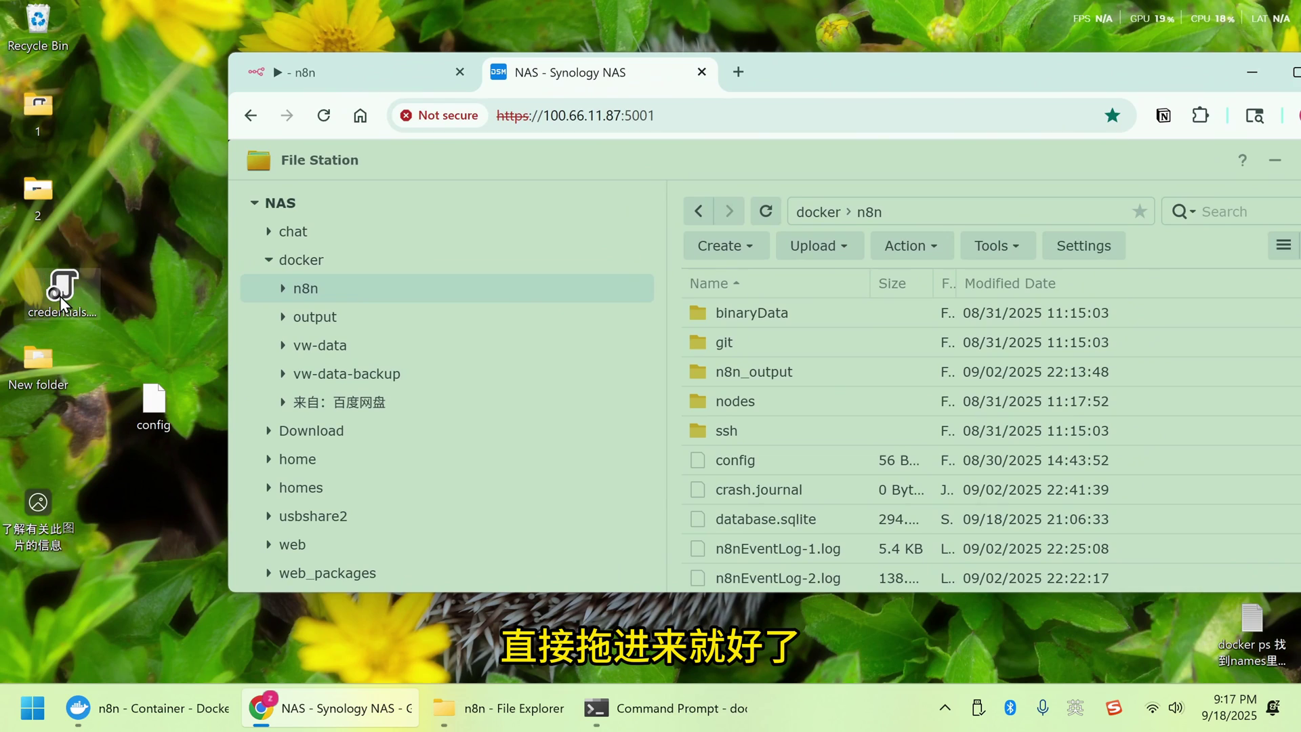
drag(61, 289, 804, 494)
double_click(1157, 78)
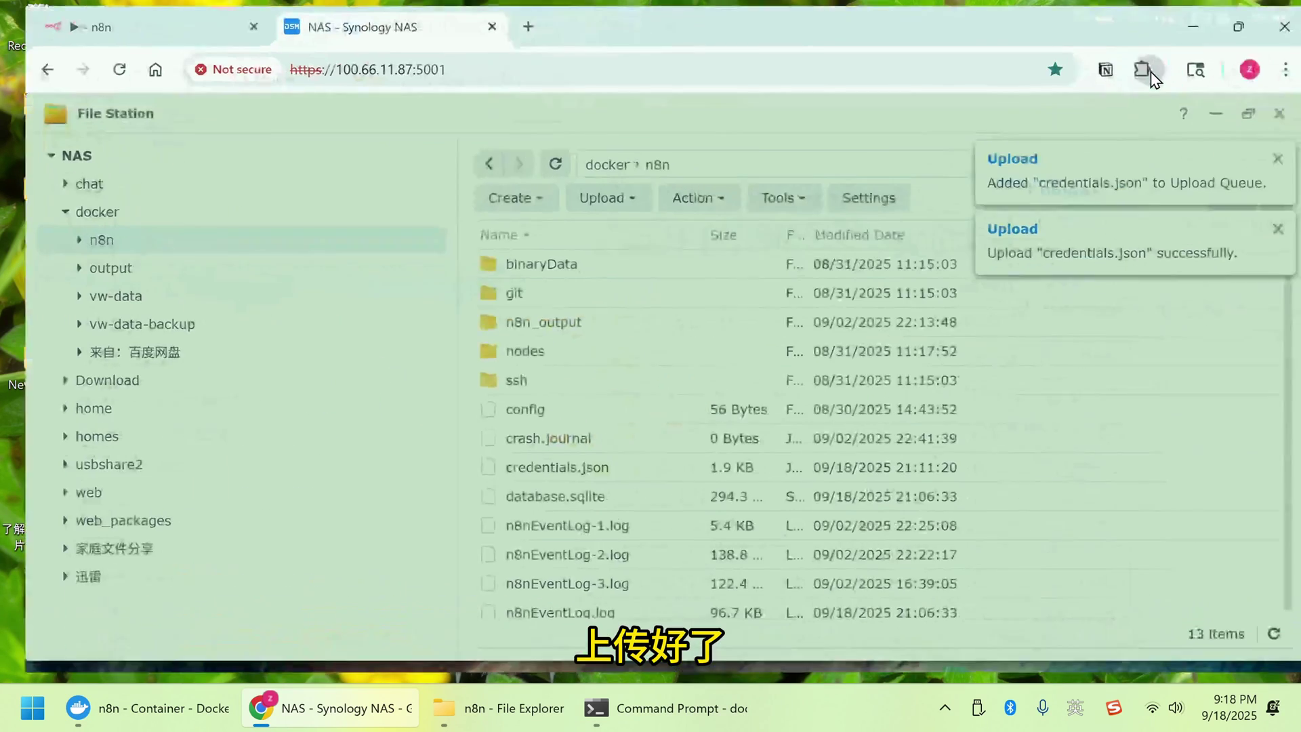
drag(779, 17, 828, 75)
double_click(827, 68)
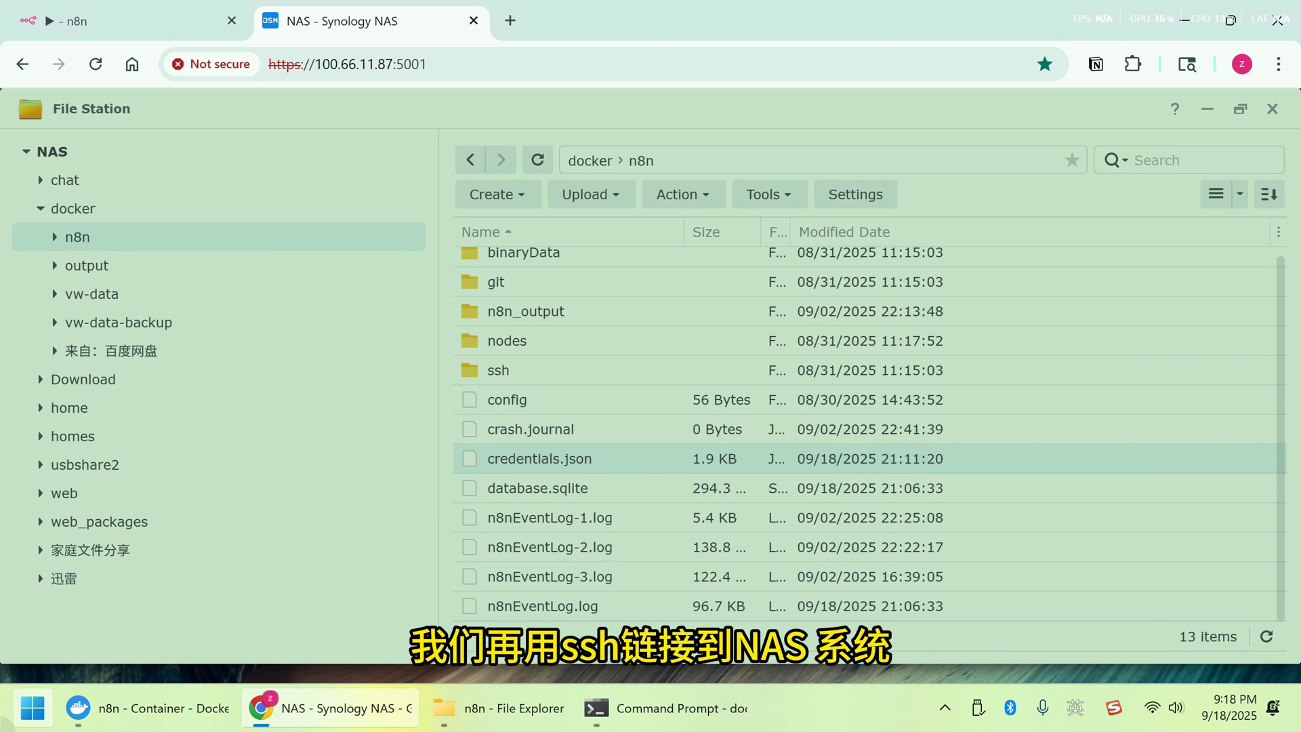
- Launch PuTTY and log in to the saved NAS session with the account username and password
click(33, 708)
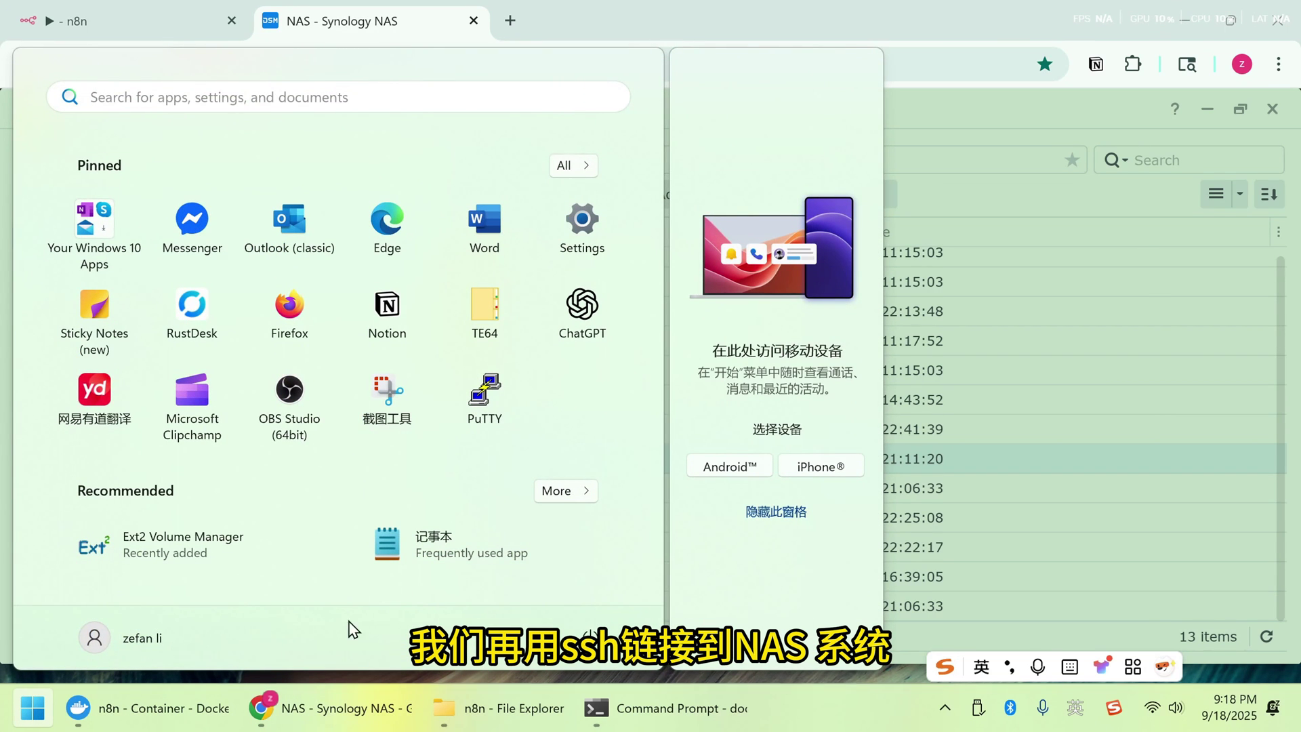
click(482, 413)
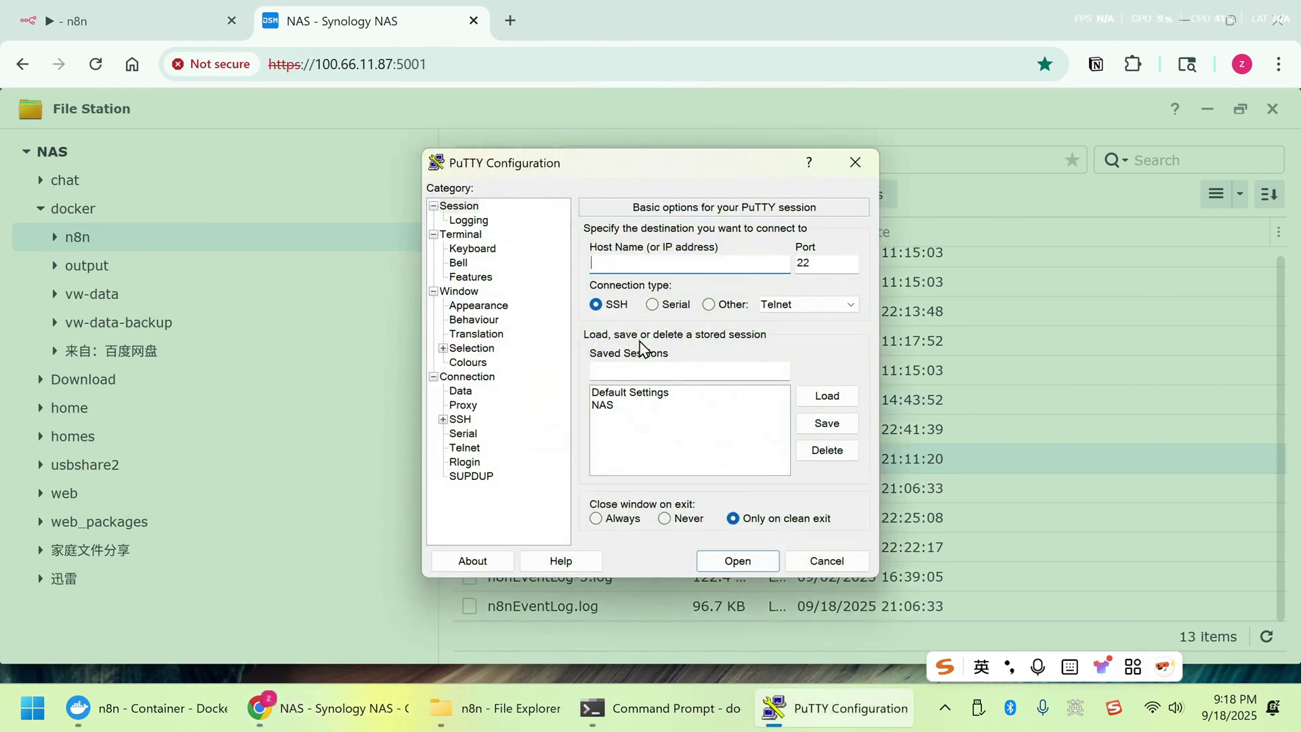
double_click(611, 406)
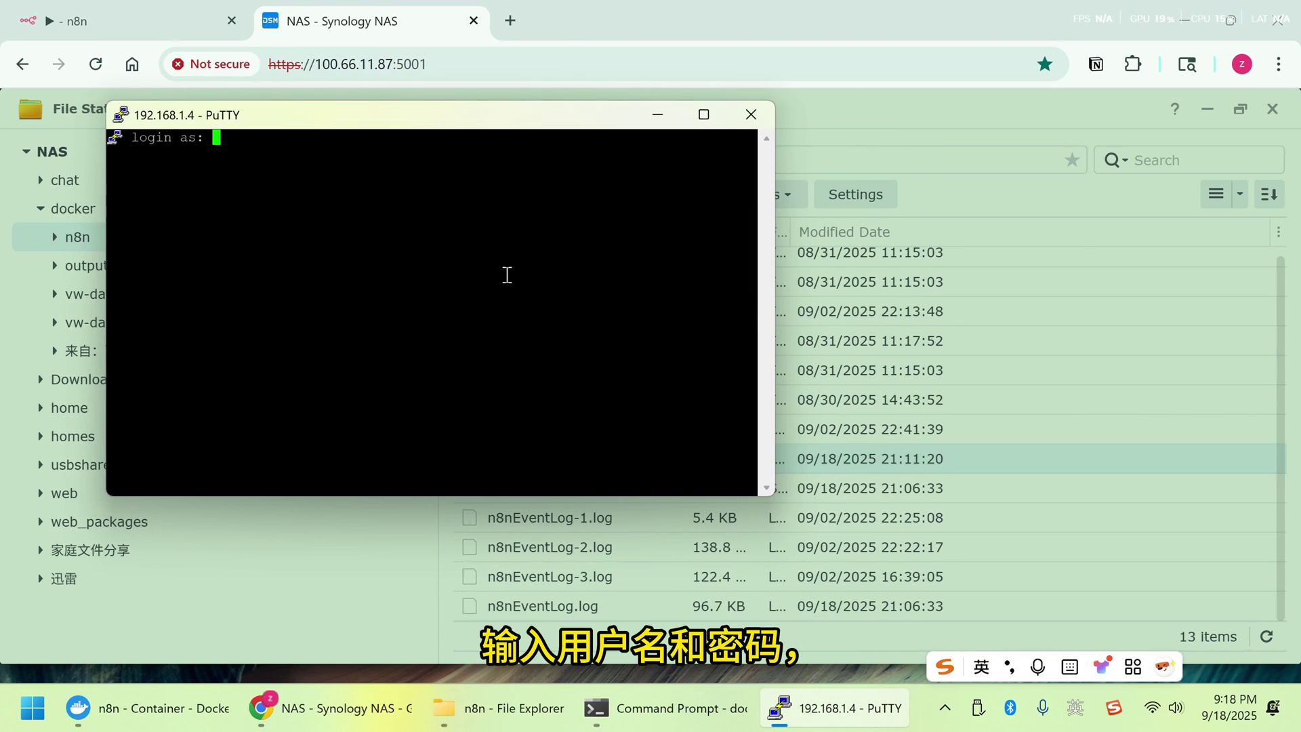
key(Return)
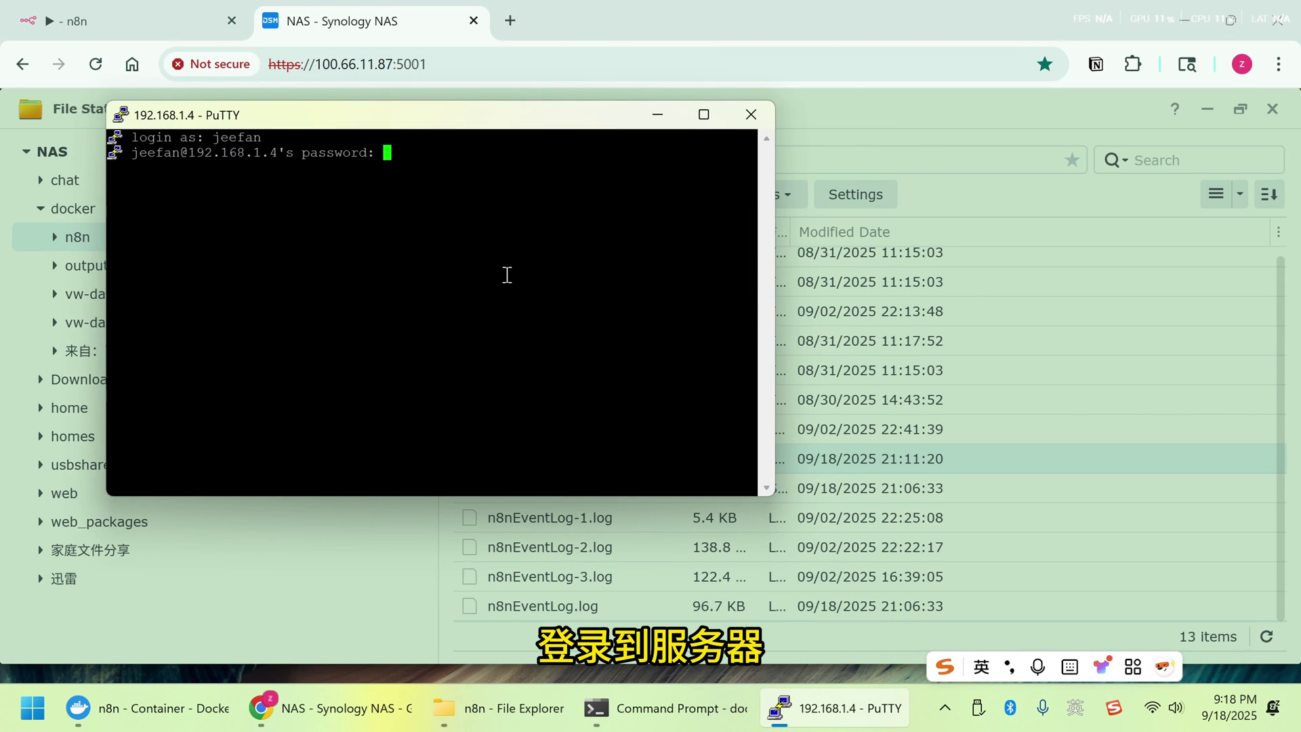
key(Return)
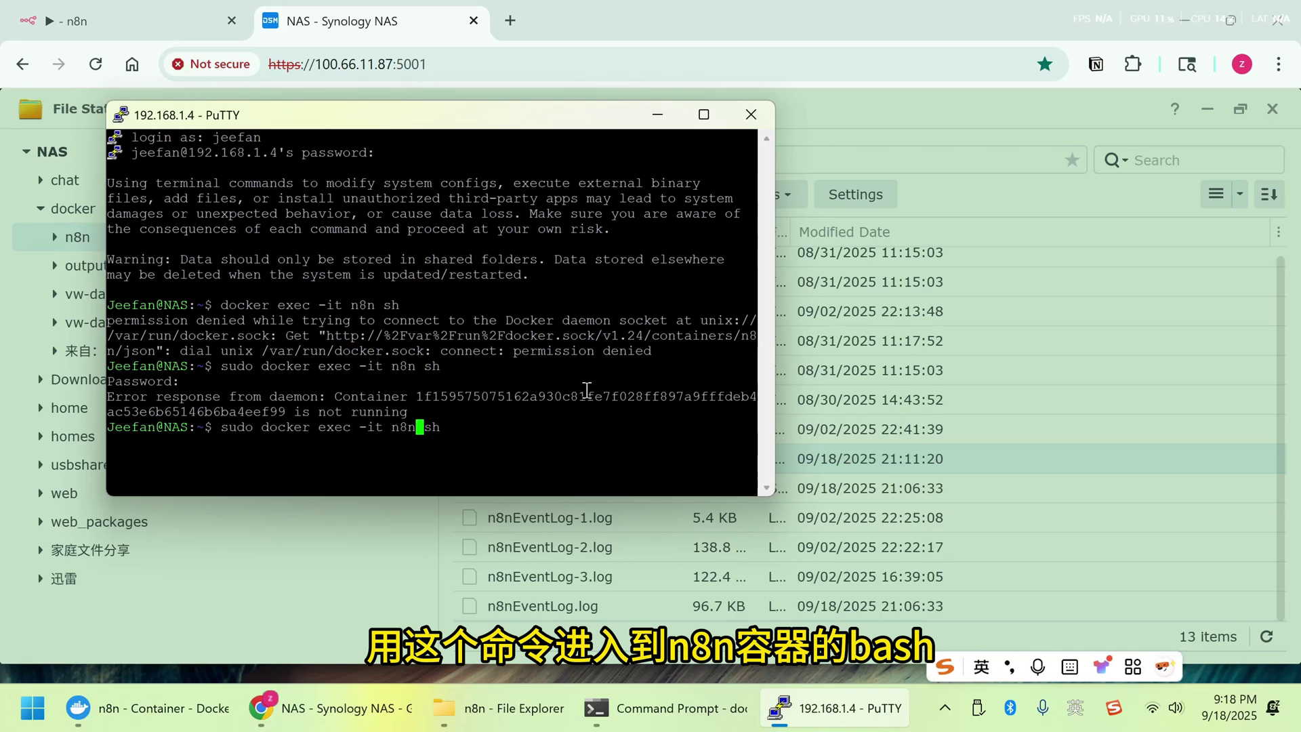
- Run the n8n-2 credential import from /home/node/.n8n/credentials.json, then close PuTTY
key(End)
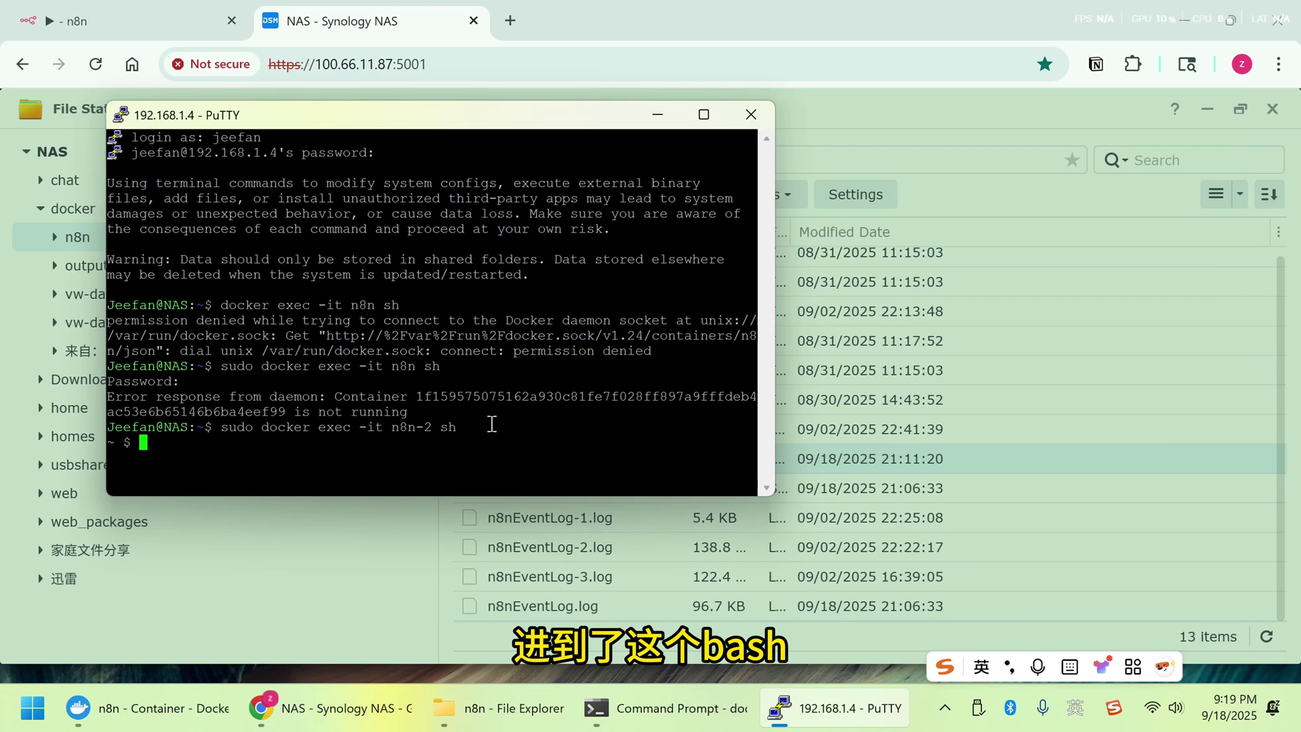
right_click(212, 470)
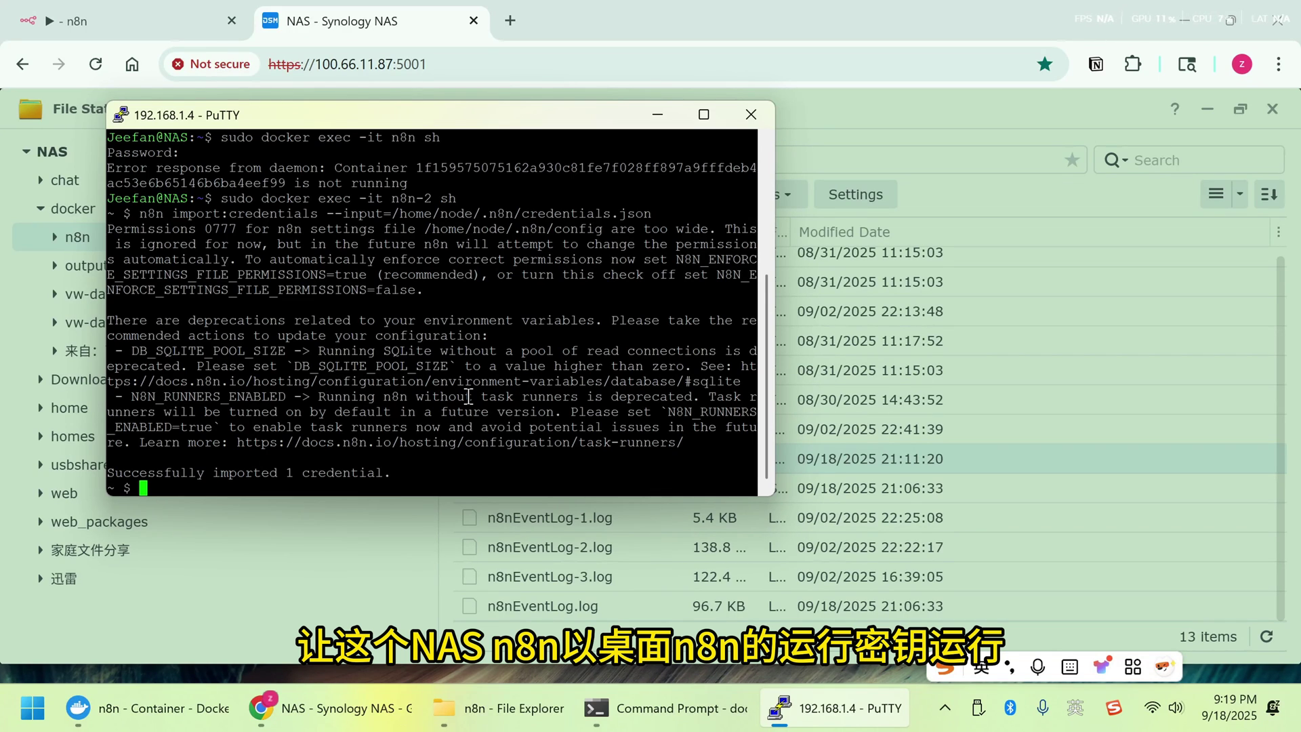
click(751, 115)
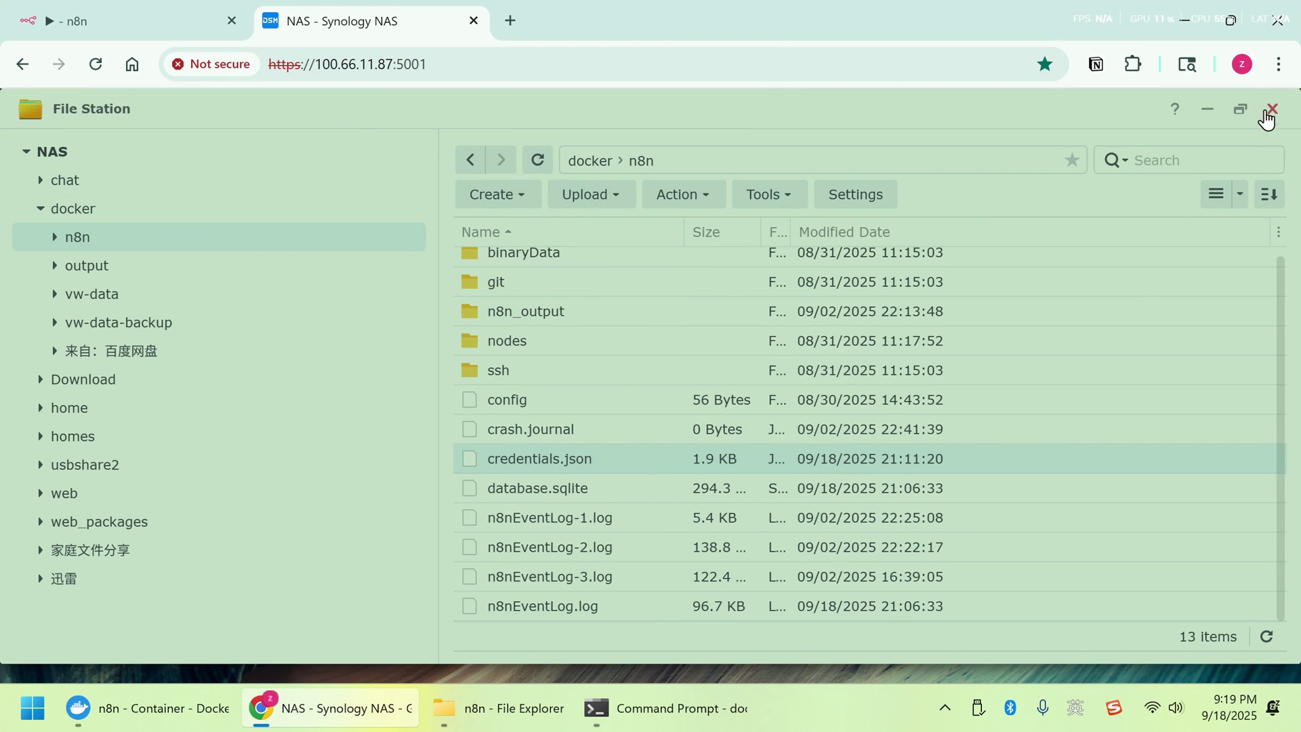
- Open Container Manager and start duplicating the n8n-2 container
click(1271, 109)
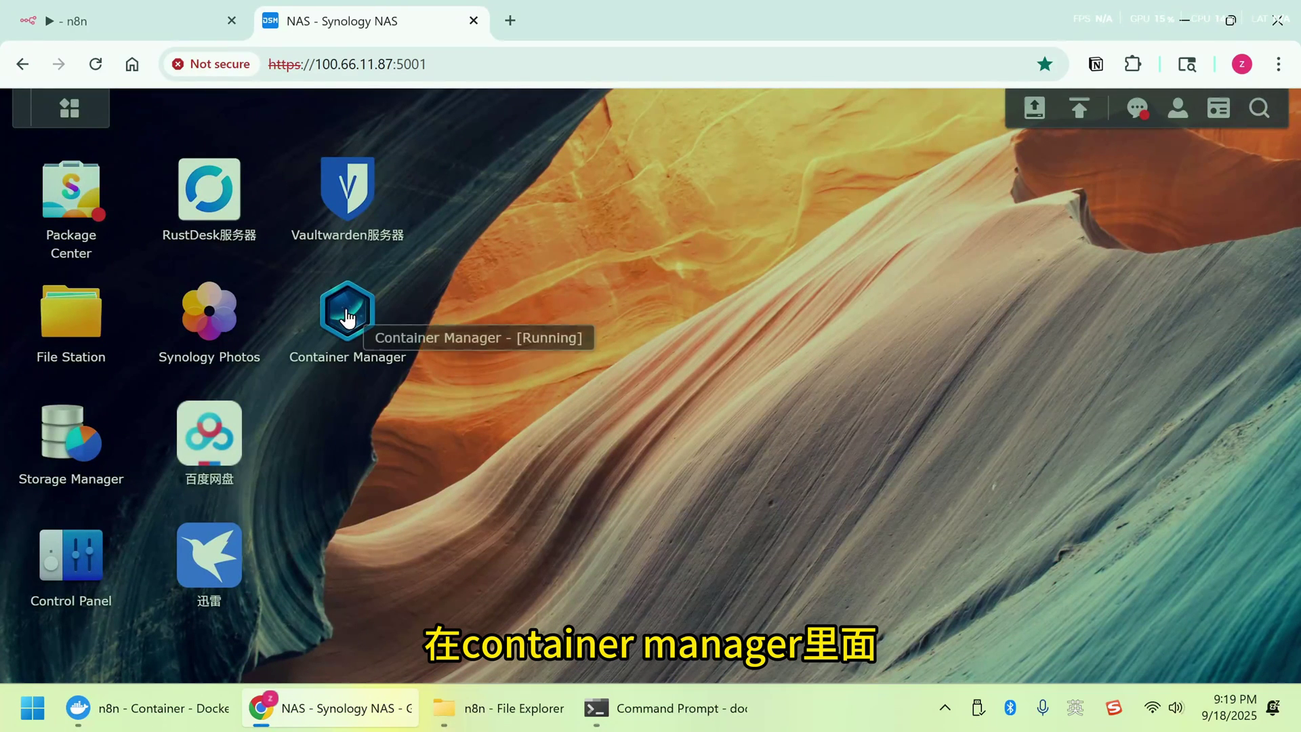
click(346, 312)
click(122, 293)
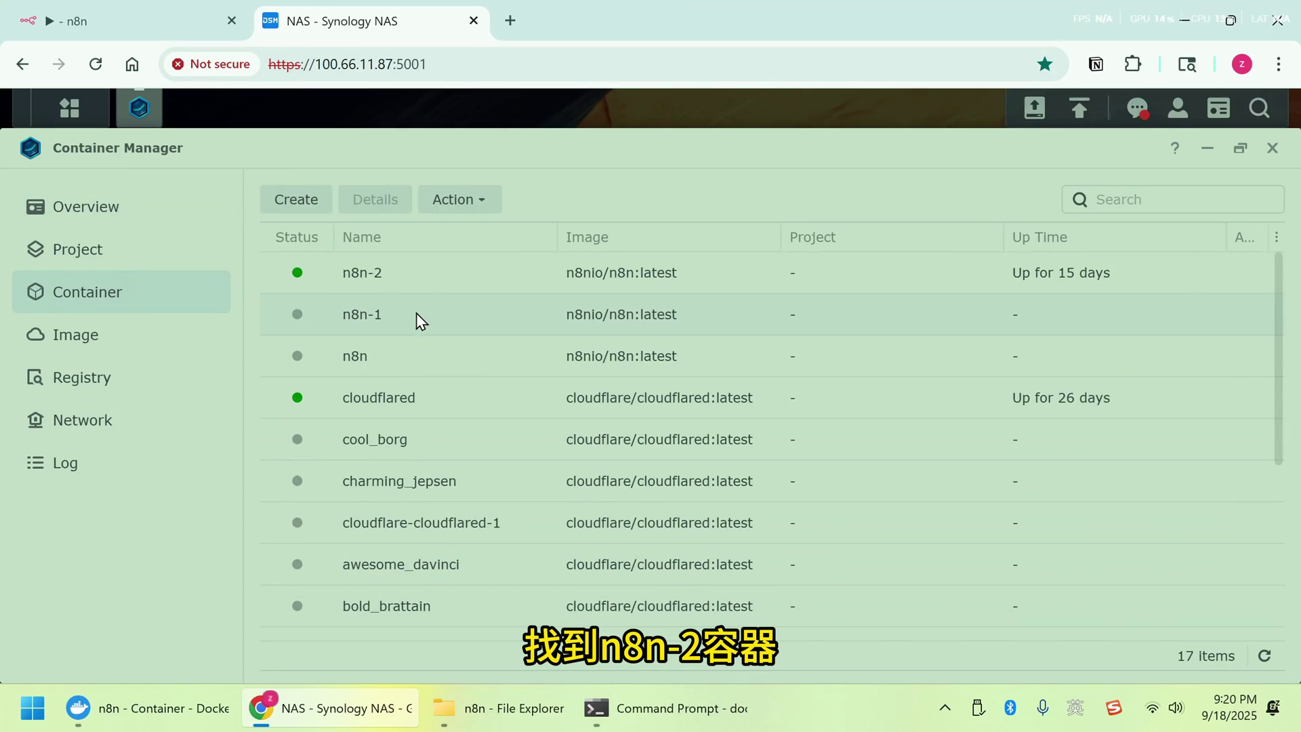
right_click(367, 272)
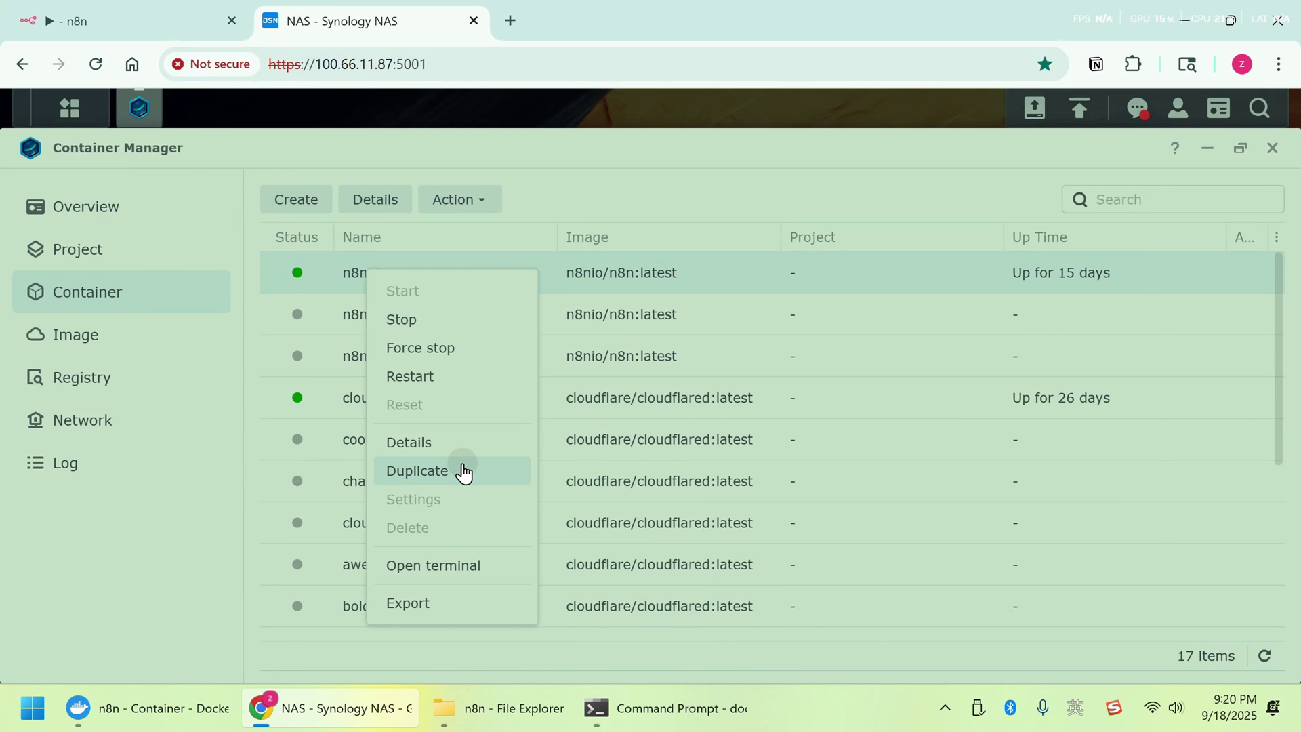
click(461, 470)
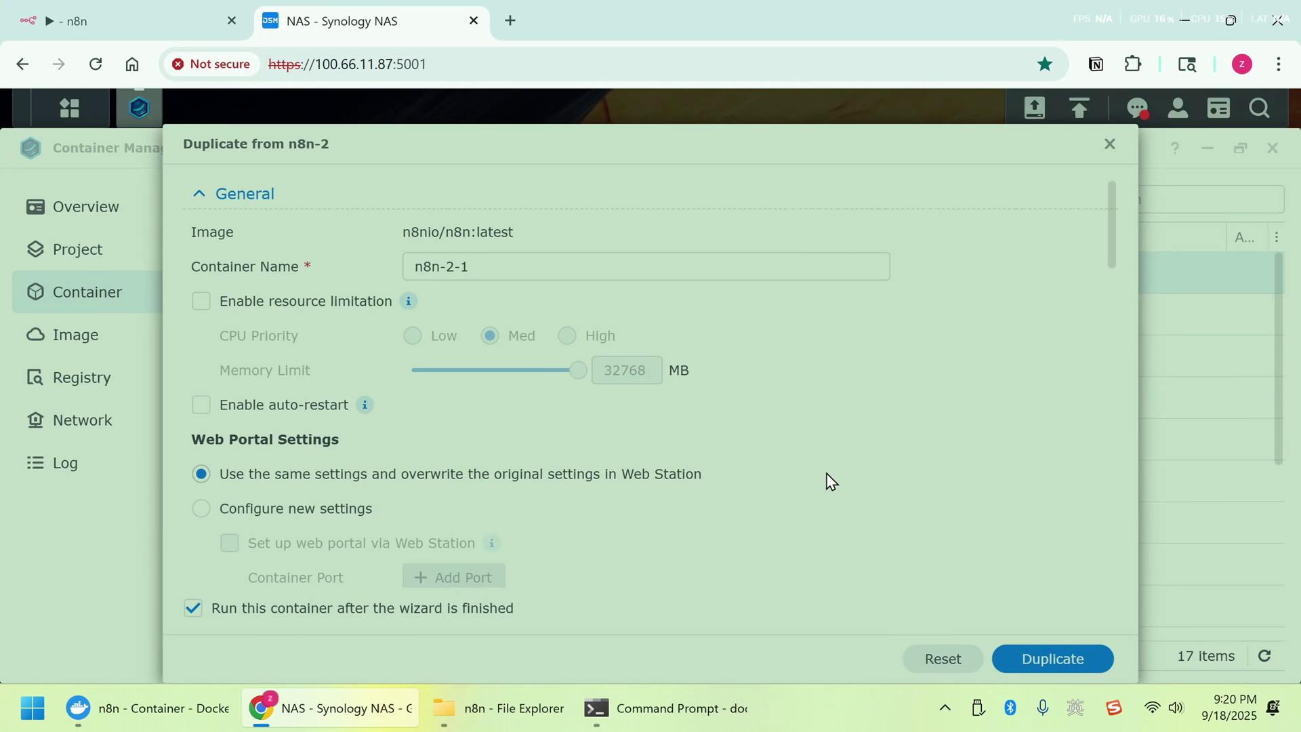
- Add an N8N_ENCRYPTION_KEY environment variable whose value is the key copied from Notepad
scroll(828, 480, down, 15)
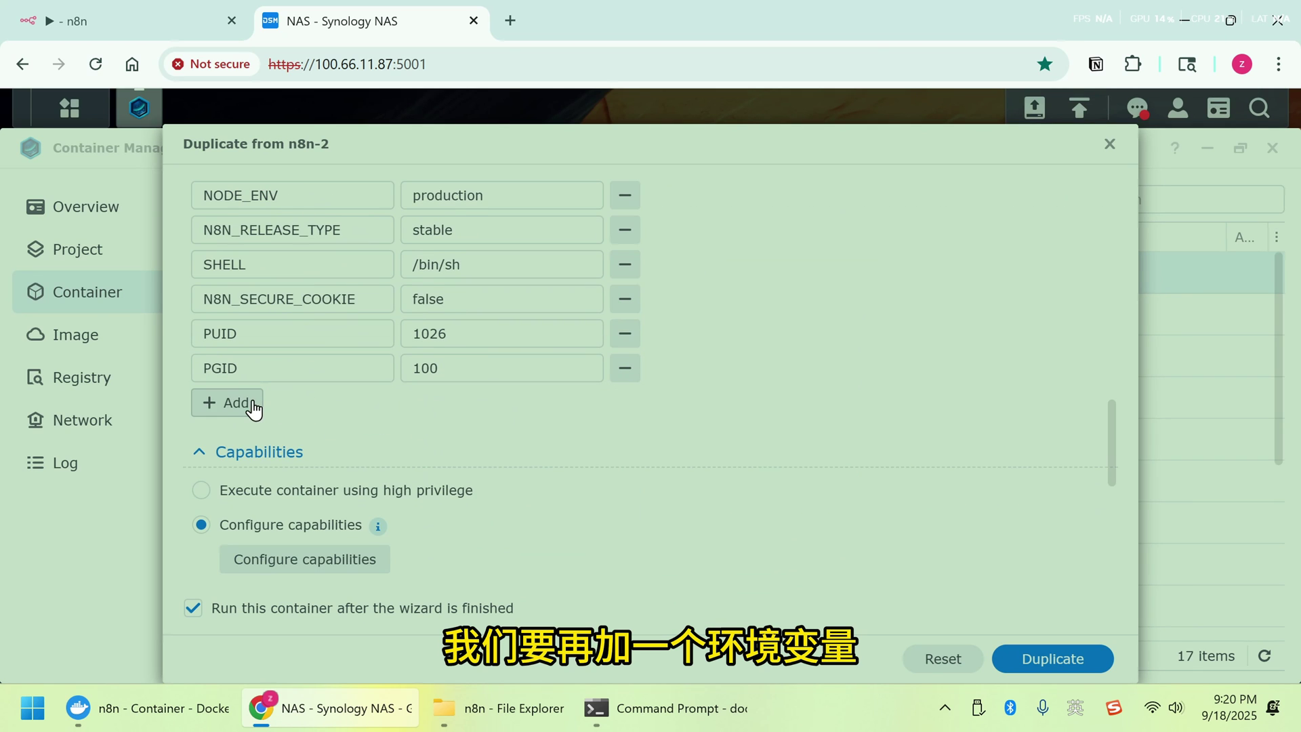
click(238, 405)
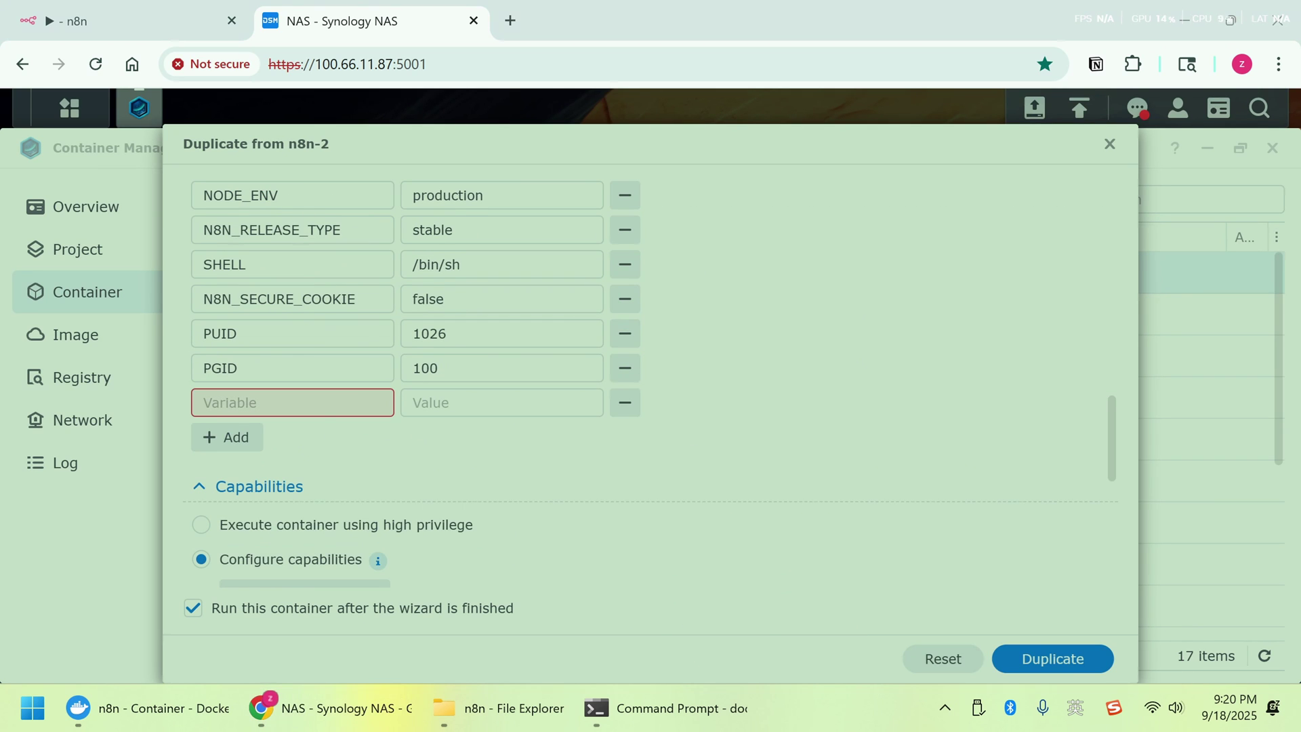
click(373, 401)
text(N8N_ENCRYPTION_KEY)
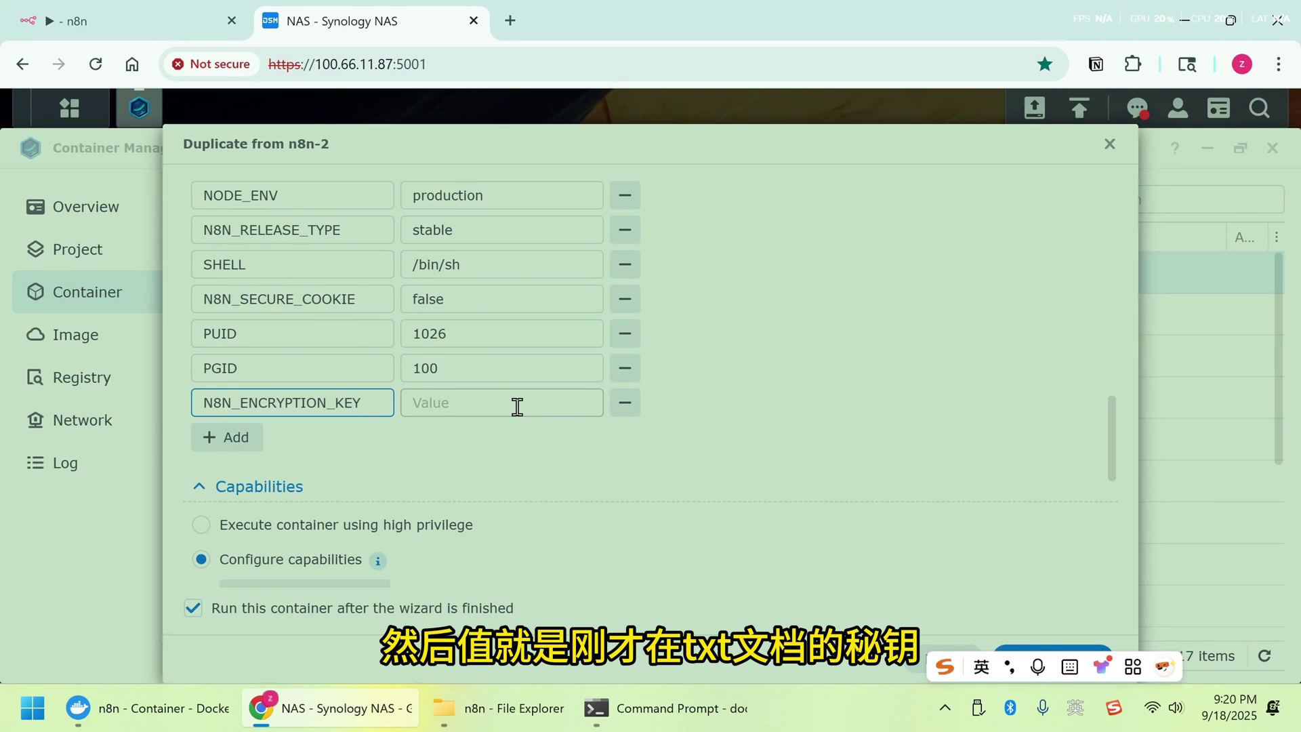
click(518, 407)
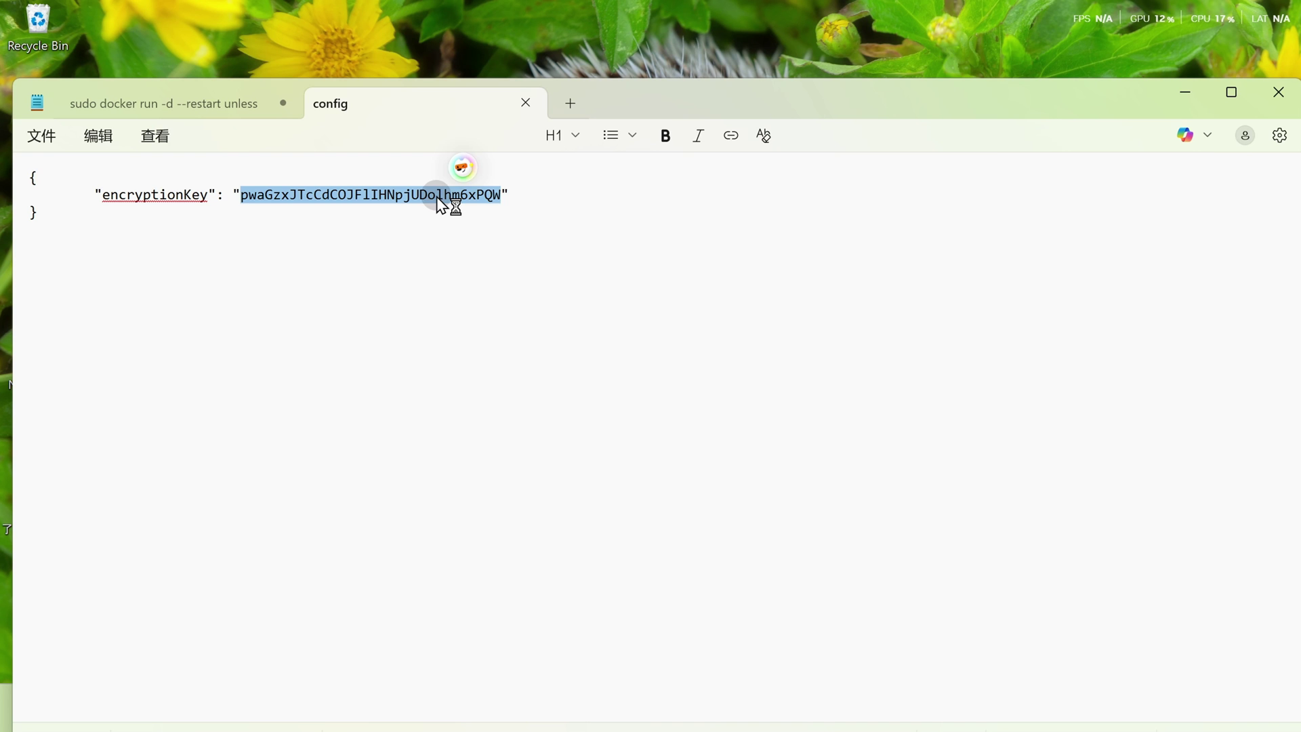
right_click(437, 197)
click(473, 222)
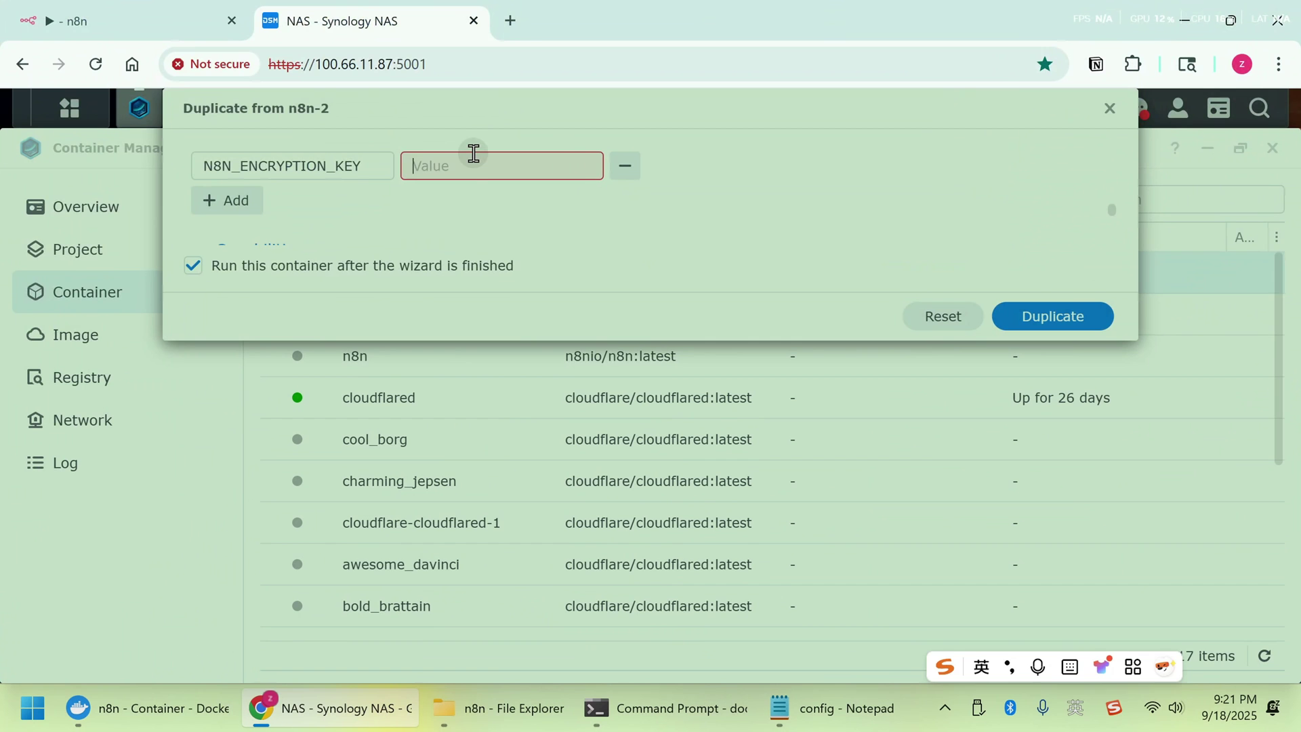
- Create the duplicate container, accepting that n8n-2 stops due to the port conflict
scroll(802, 227, up, 5)
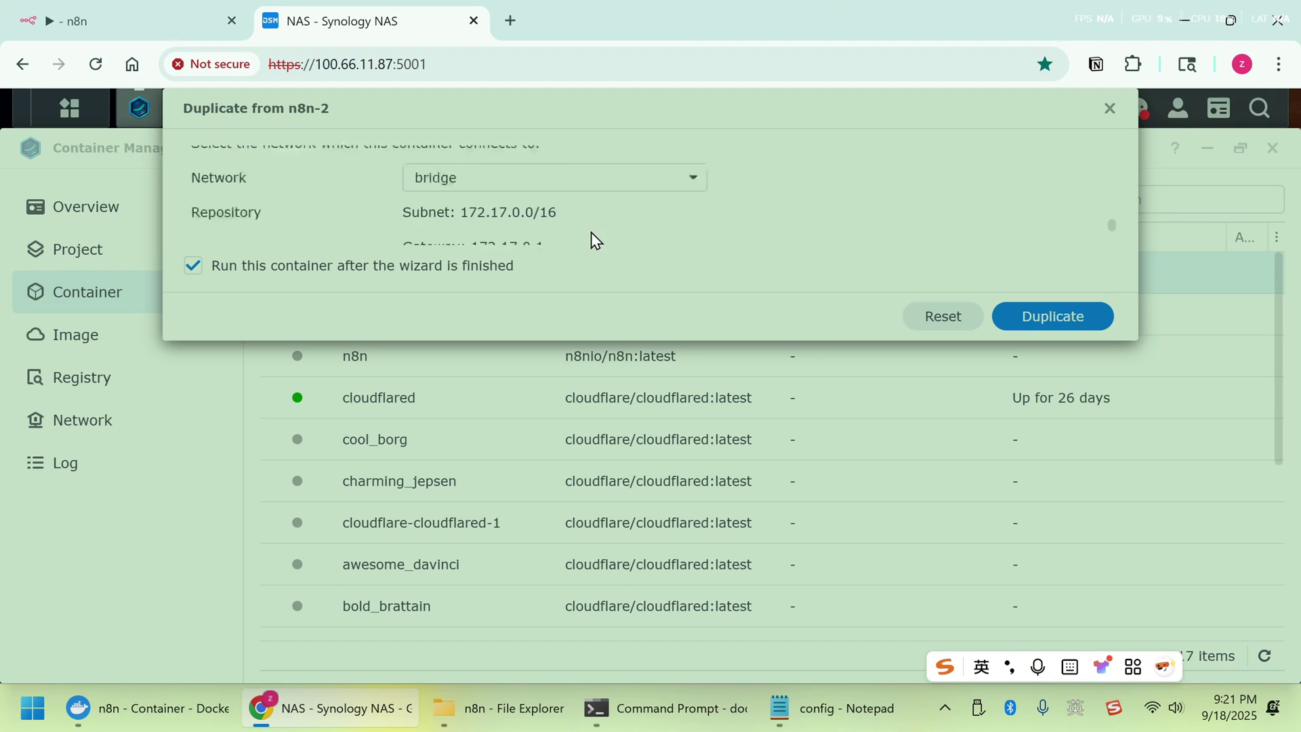
click(1060, 327)
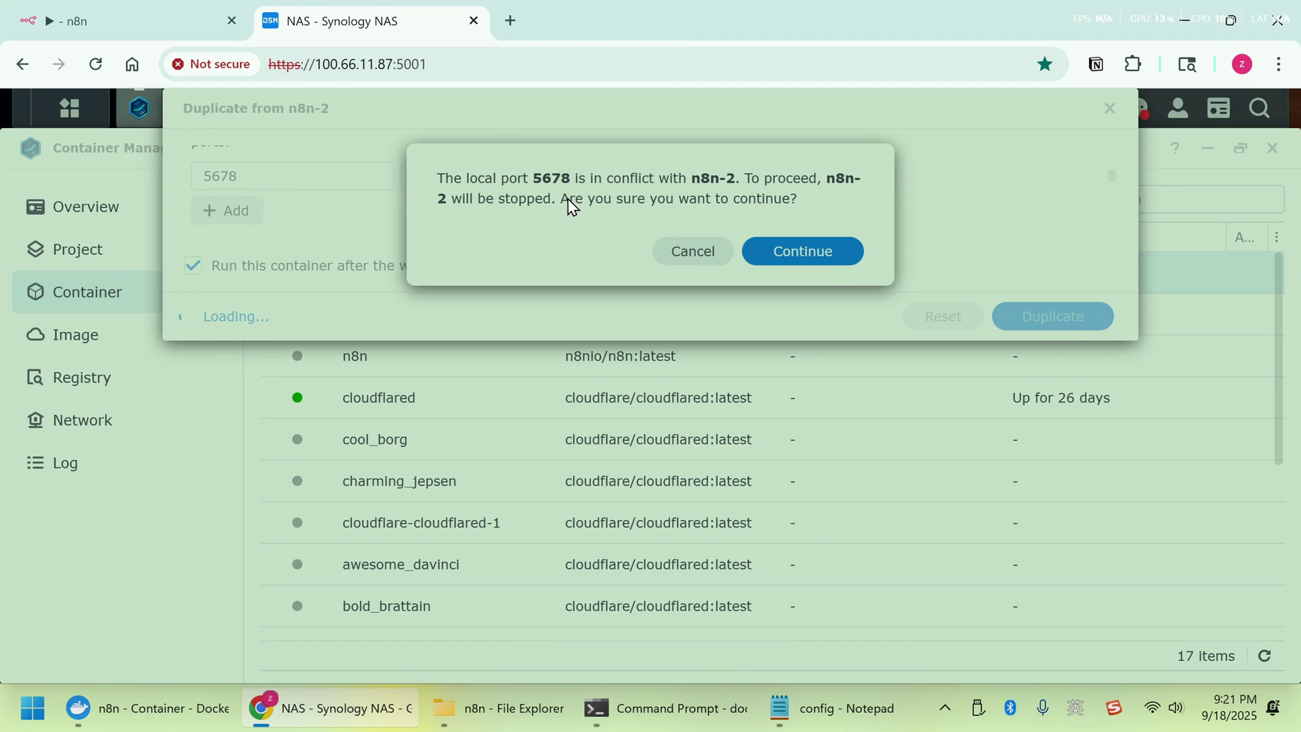
click(755, 247)
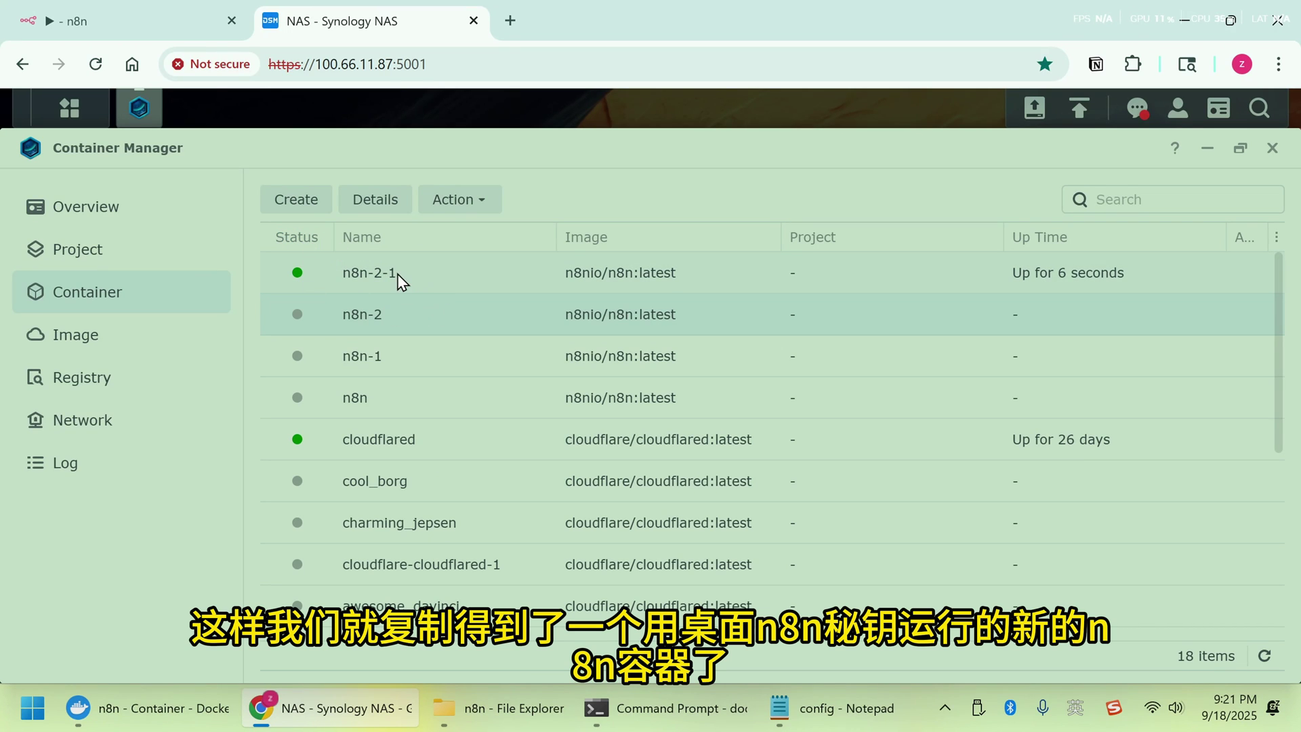
- Open the NAS n8n at 100.66.11.87:5678 and execute the AI新闻简报 workflow
click(511, 20)
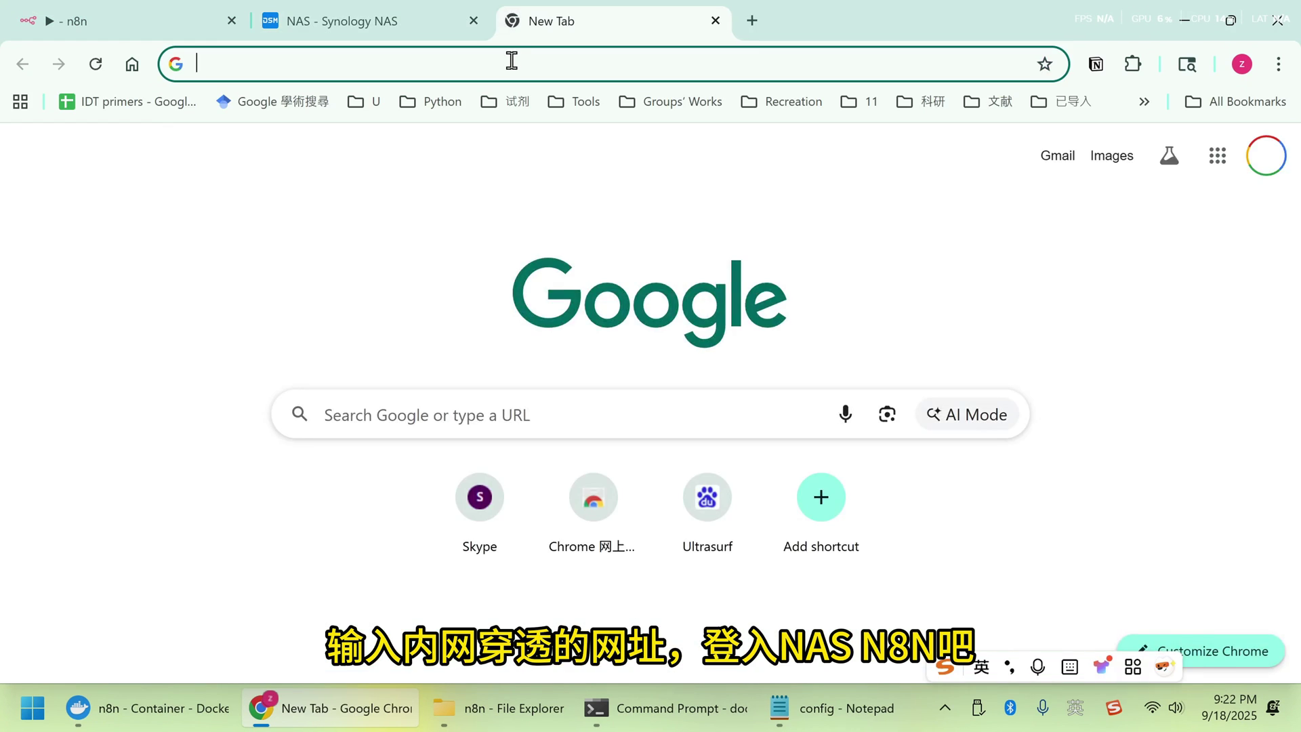
text(100.66.11.87:5001)
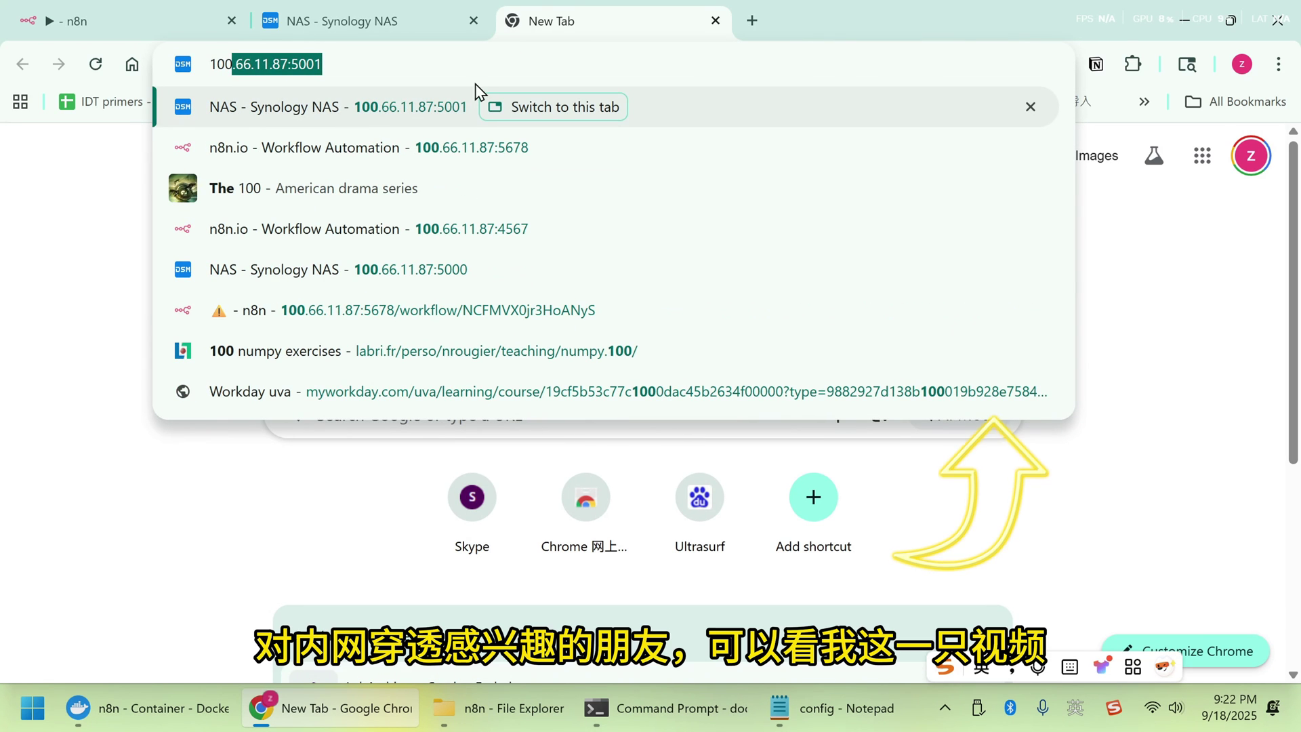
click(364, 139)
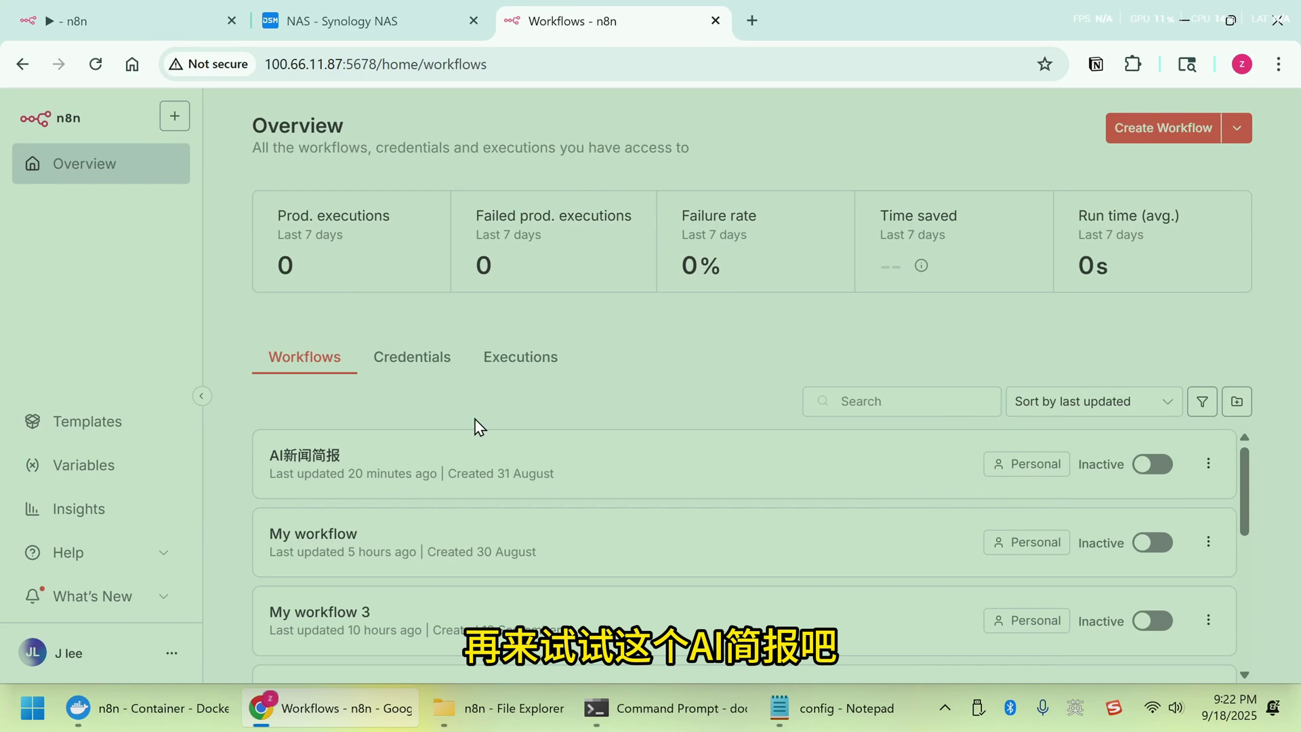
click(307, 455)
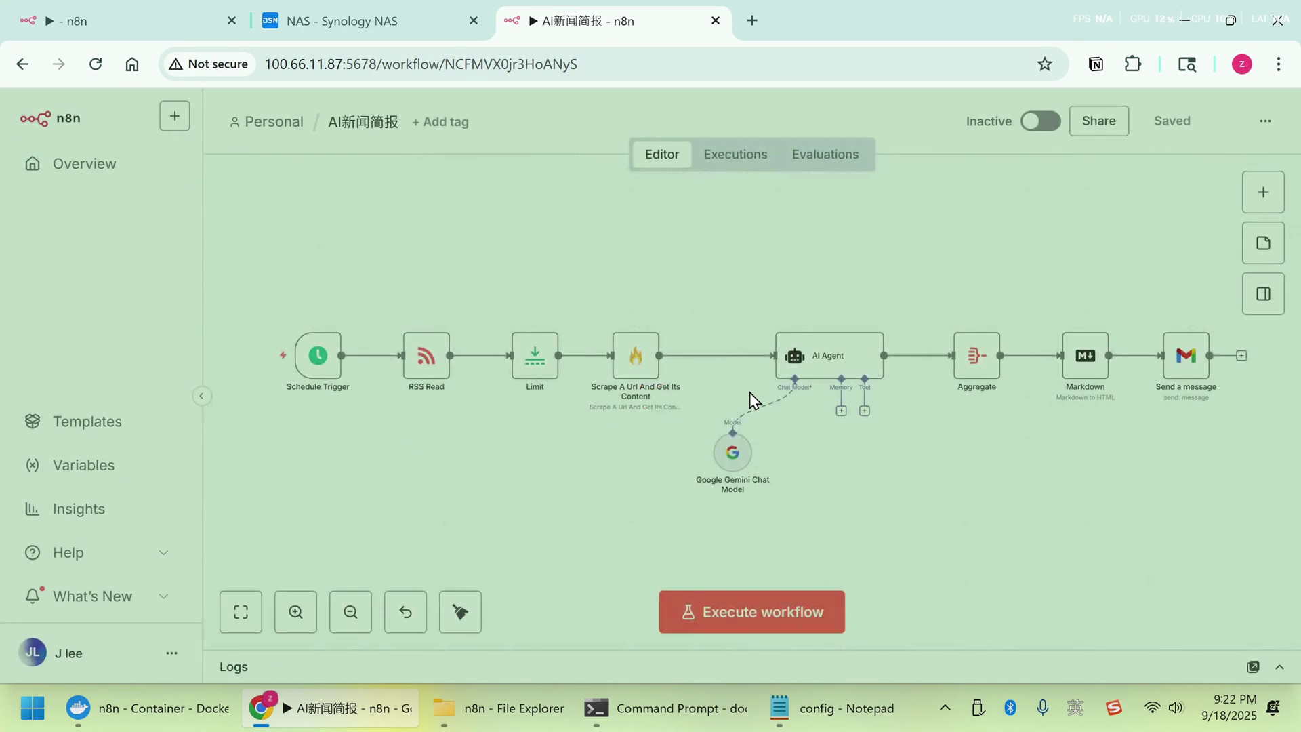
click(820, 612)
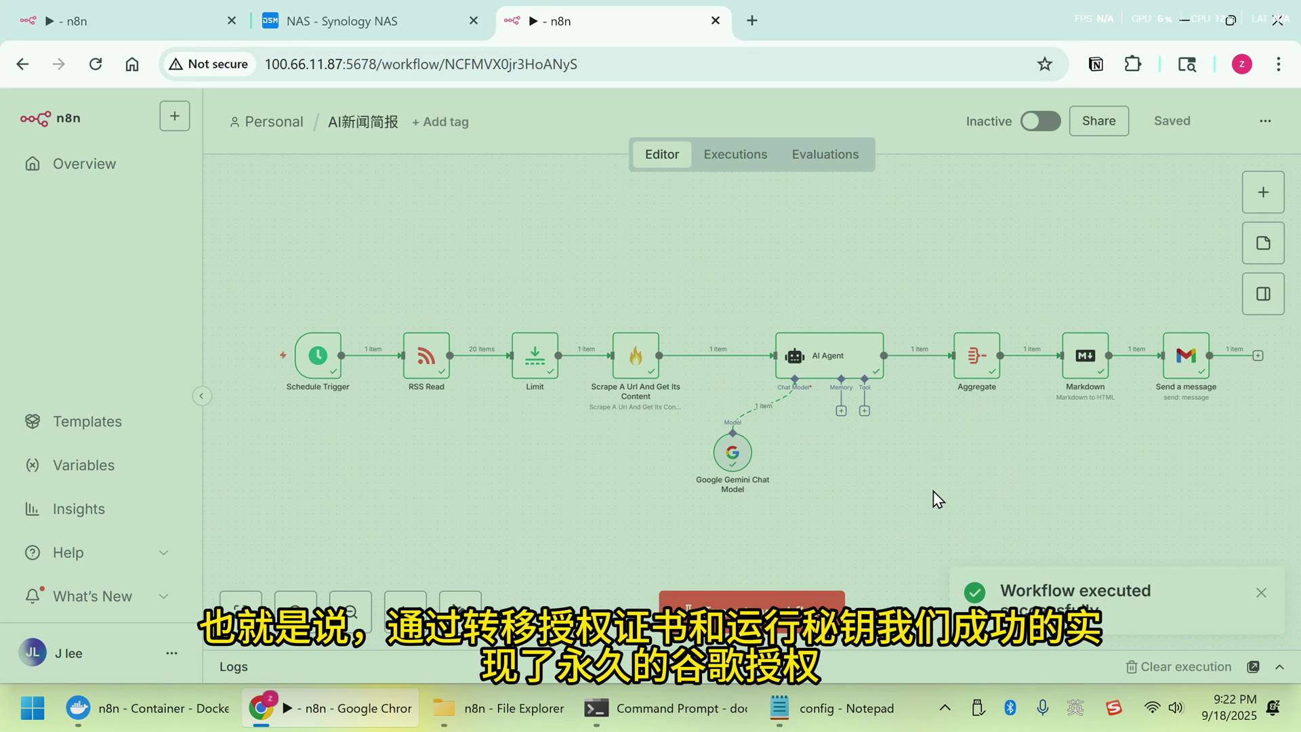
click(1261, 592)
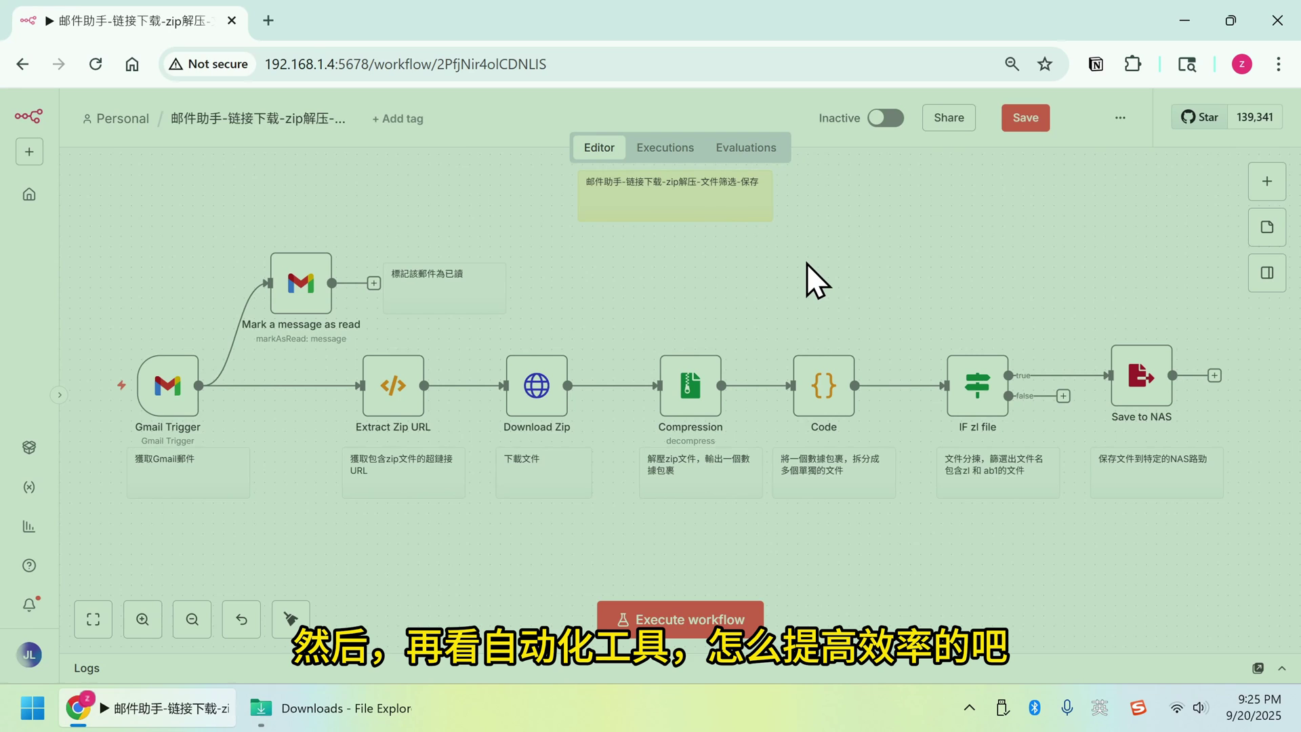
- Open the Gmail inbox through the bookmark search
key(shift+b)
text(g)
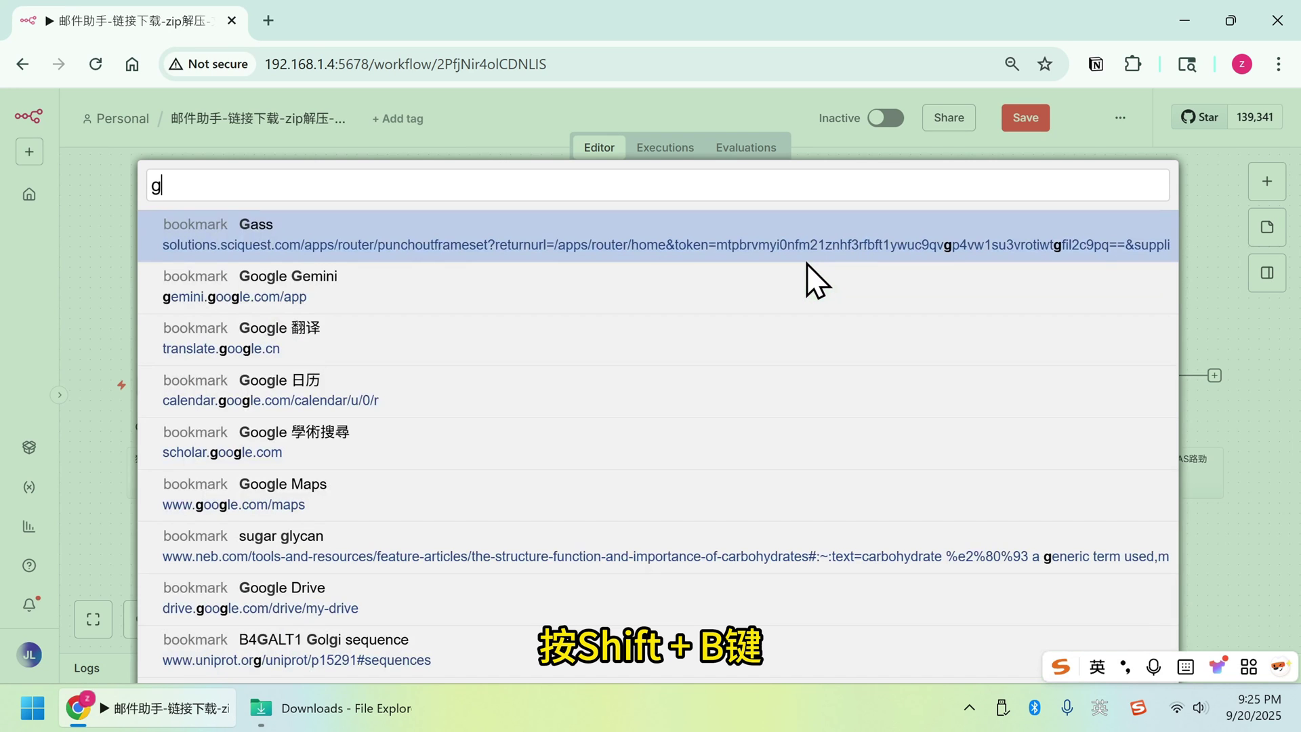
text(m)
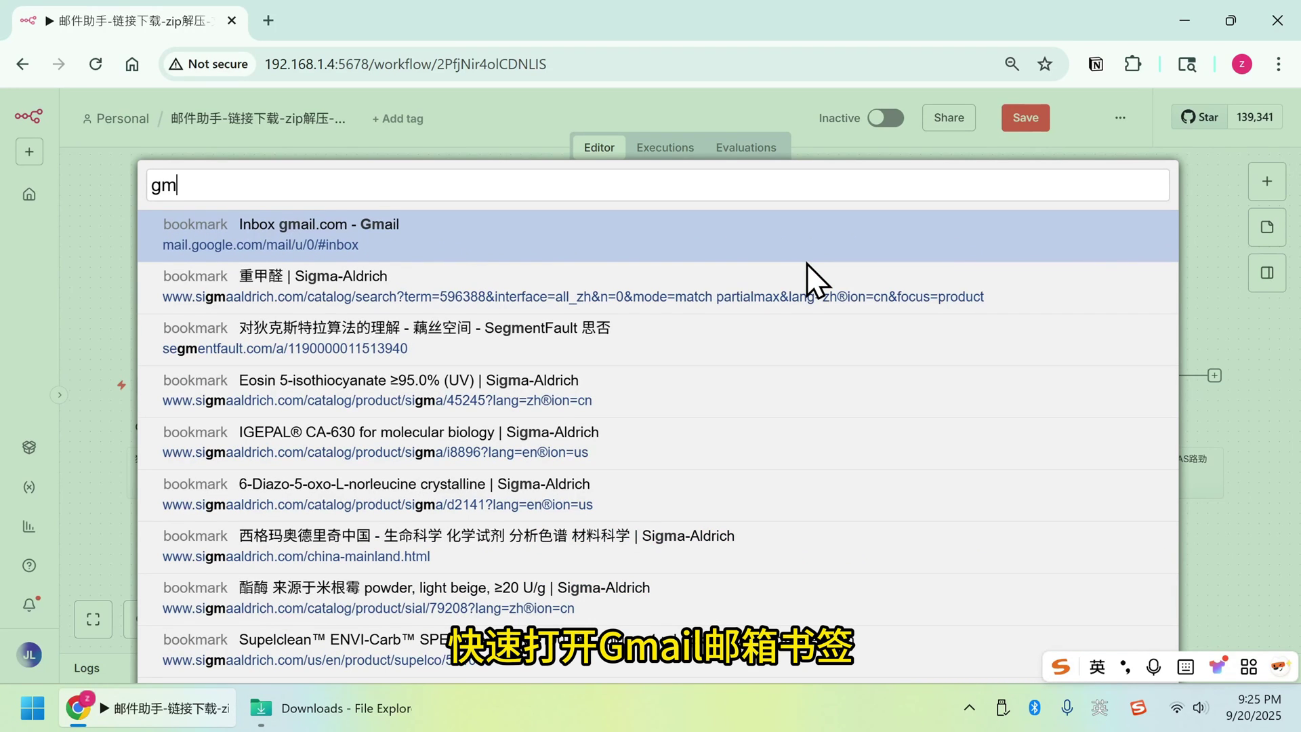
key(Return)
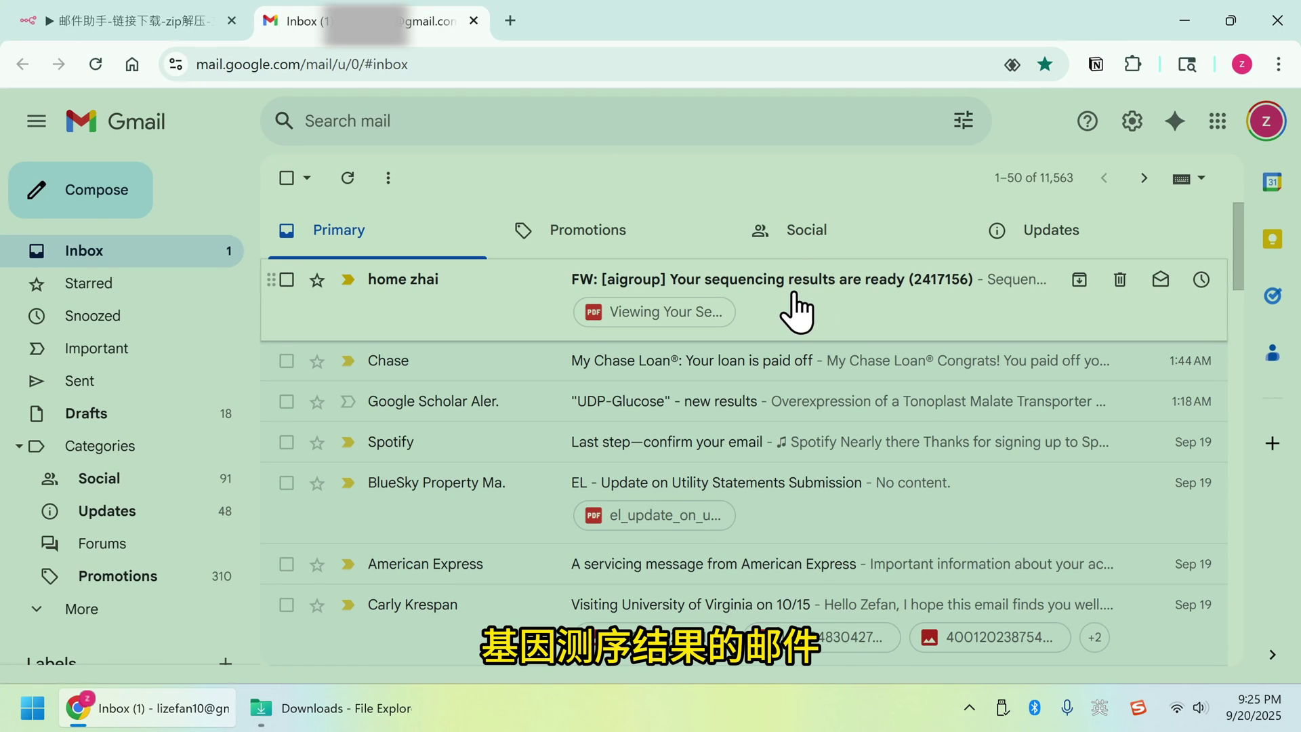
- Open the sequencing results email and download its results zip
click(797, 298)
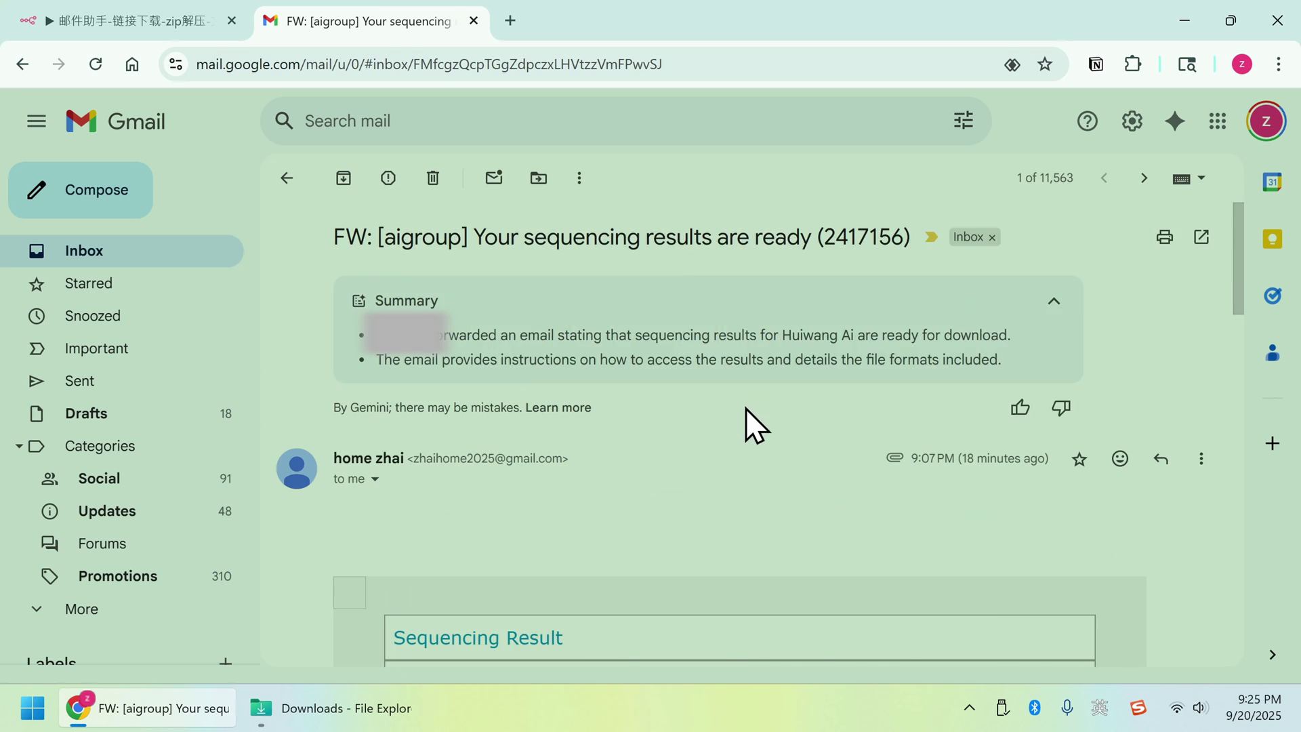
scroll(930, 413, down, 3)
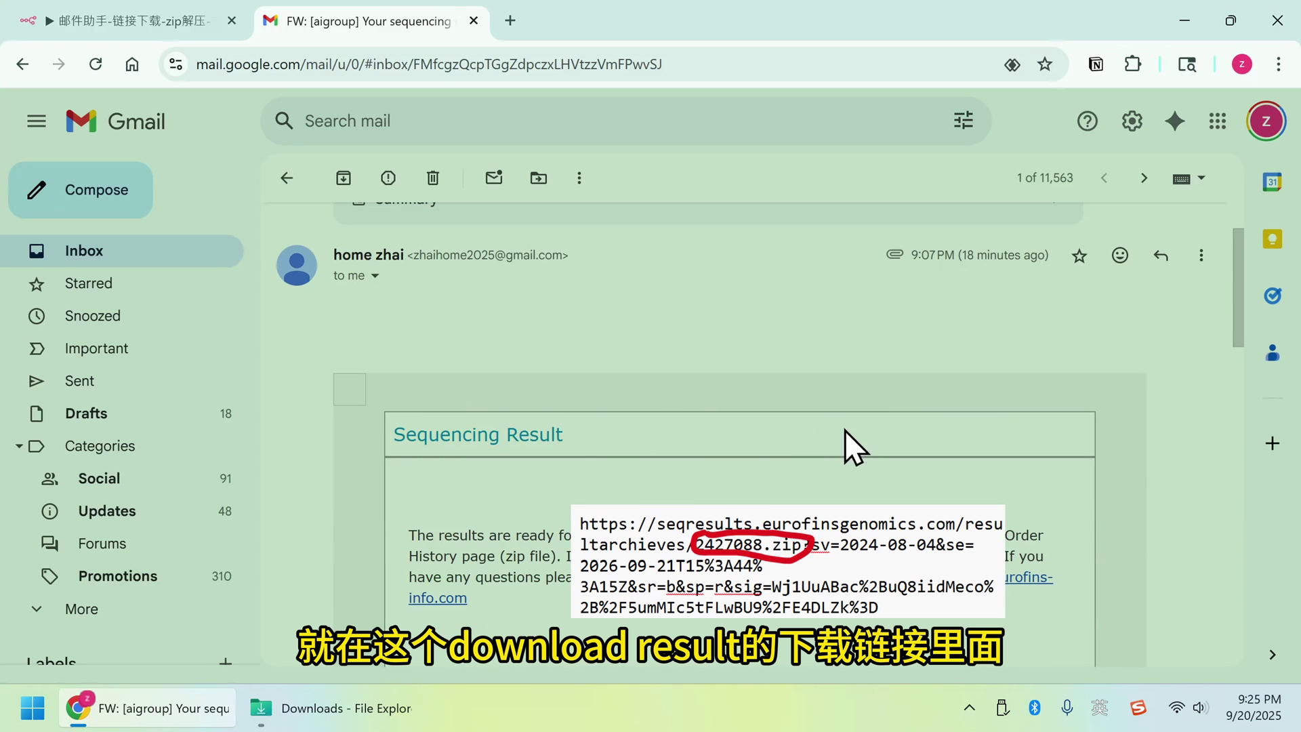
scroll(851, 445, down, 1)
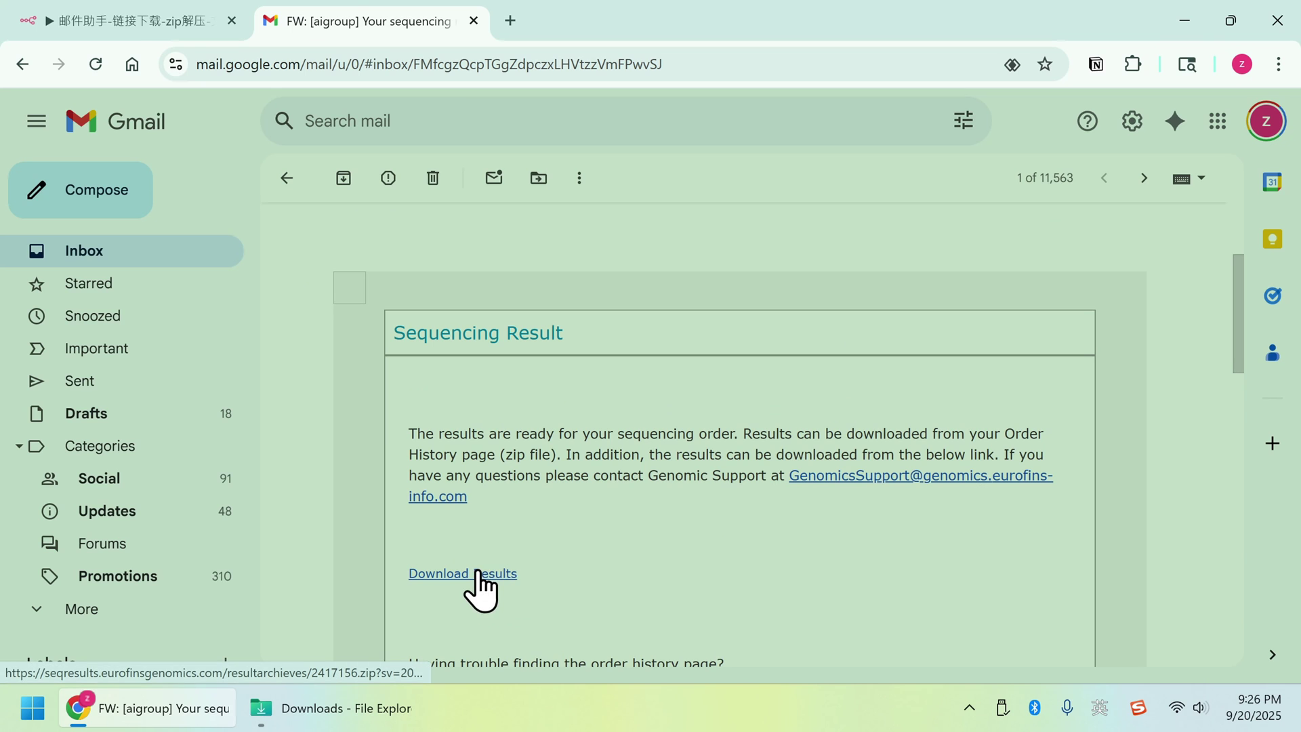
click(478, 575)
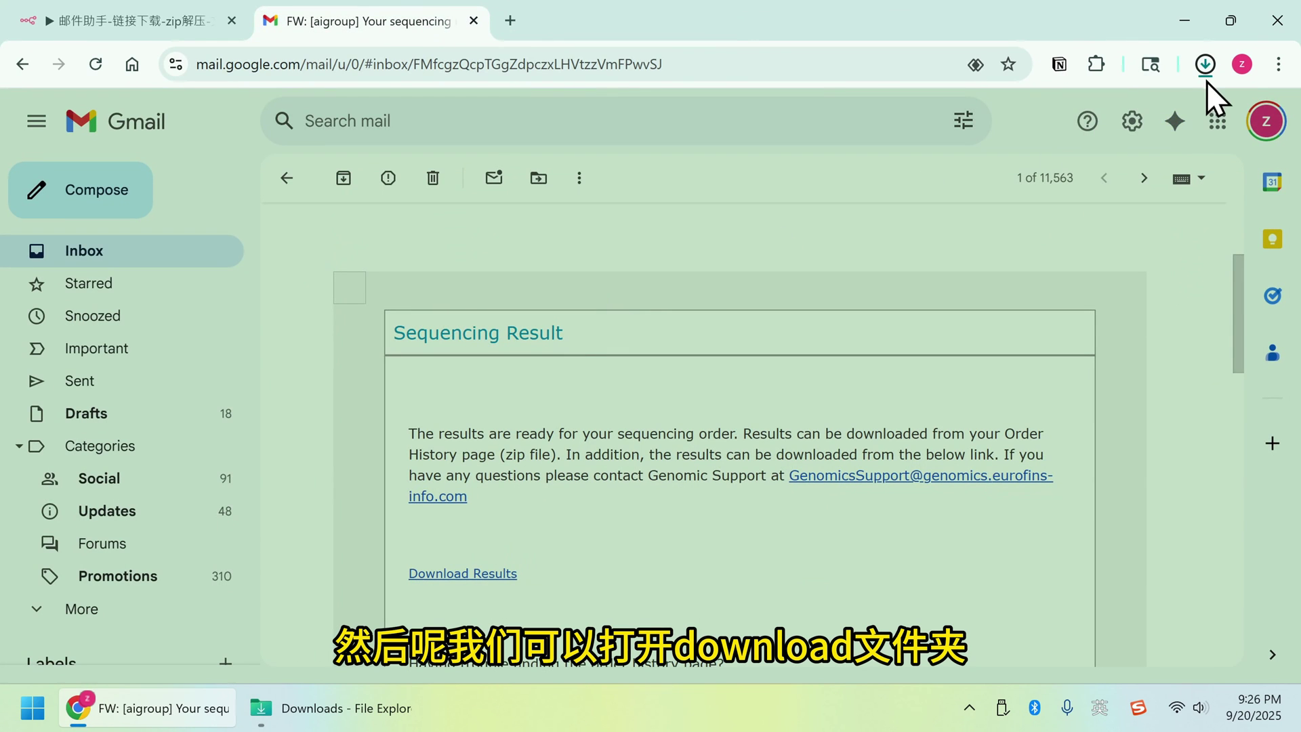
- Open the 2417156.zip archive in the Downloads folder
click(352, 709)
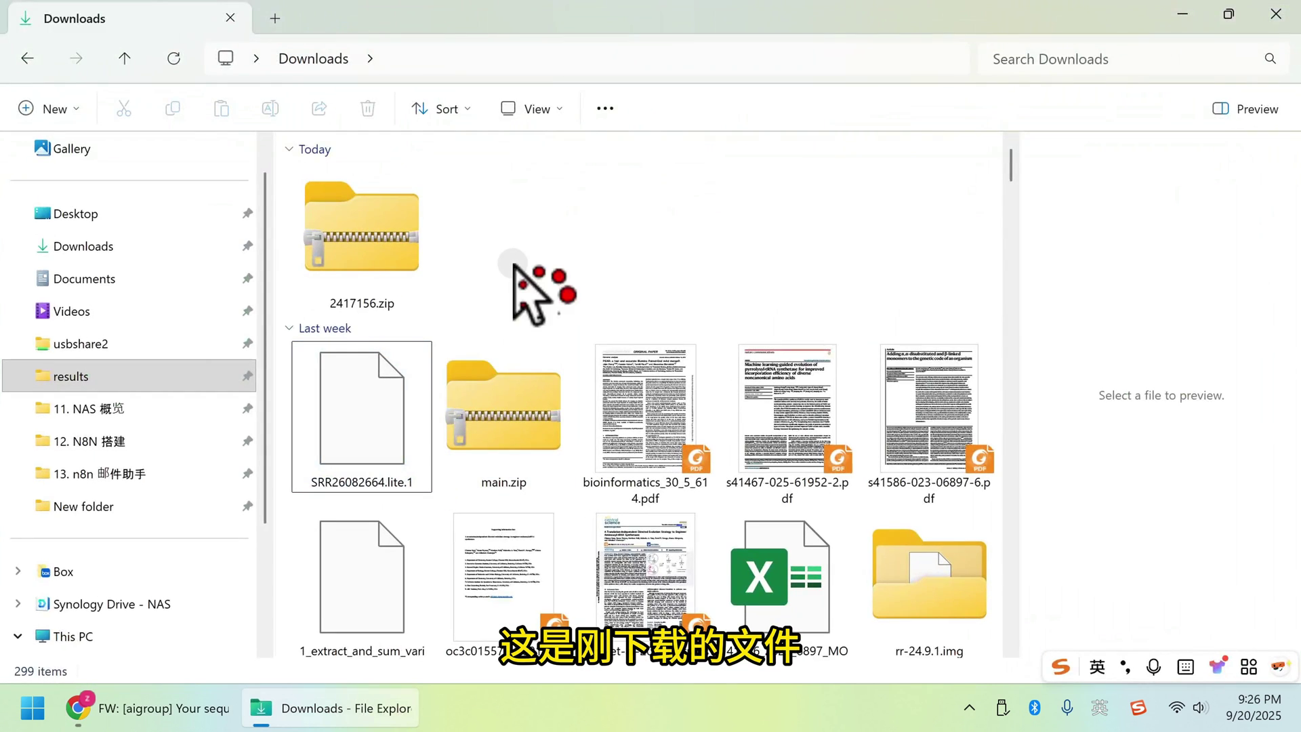
double_click(396, 241)
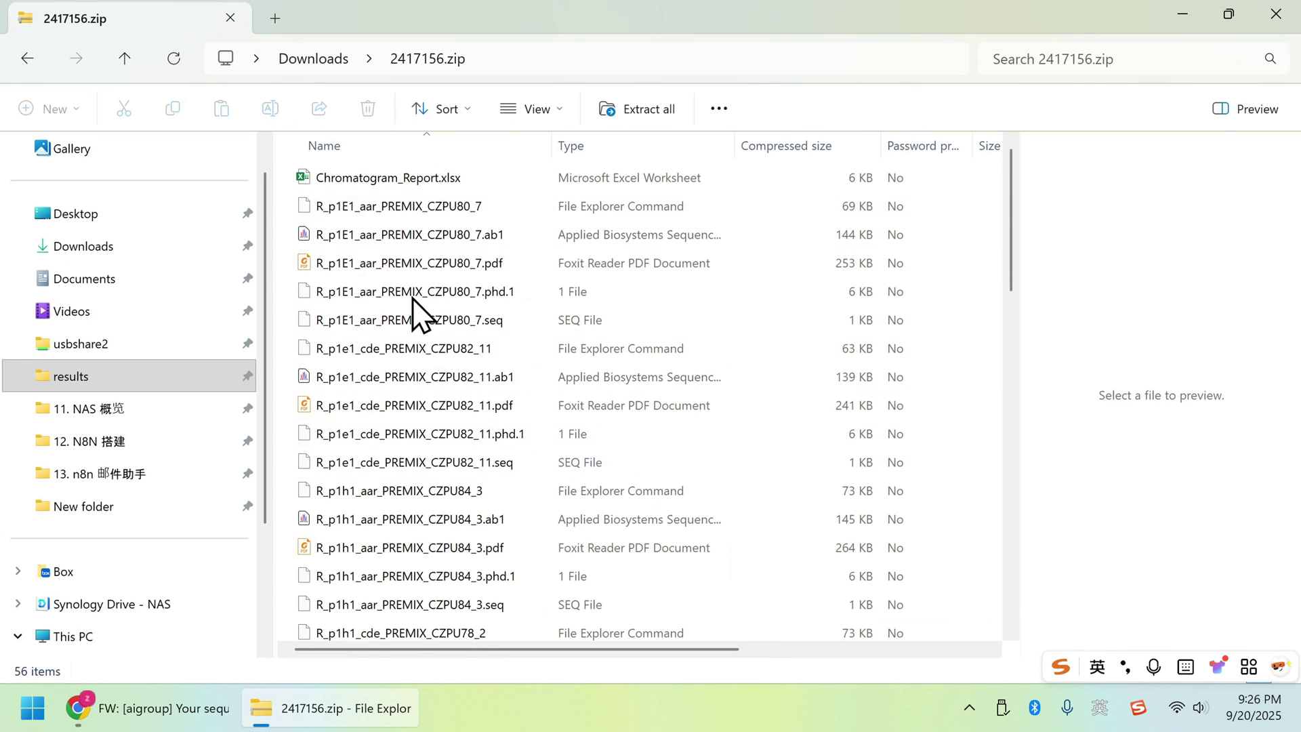
scroll(425, 484, down, 7)
scroll(426, 485, down, 6)
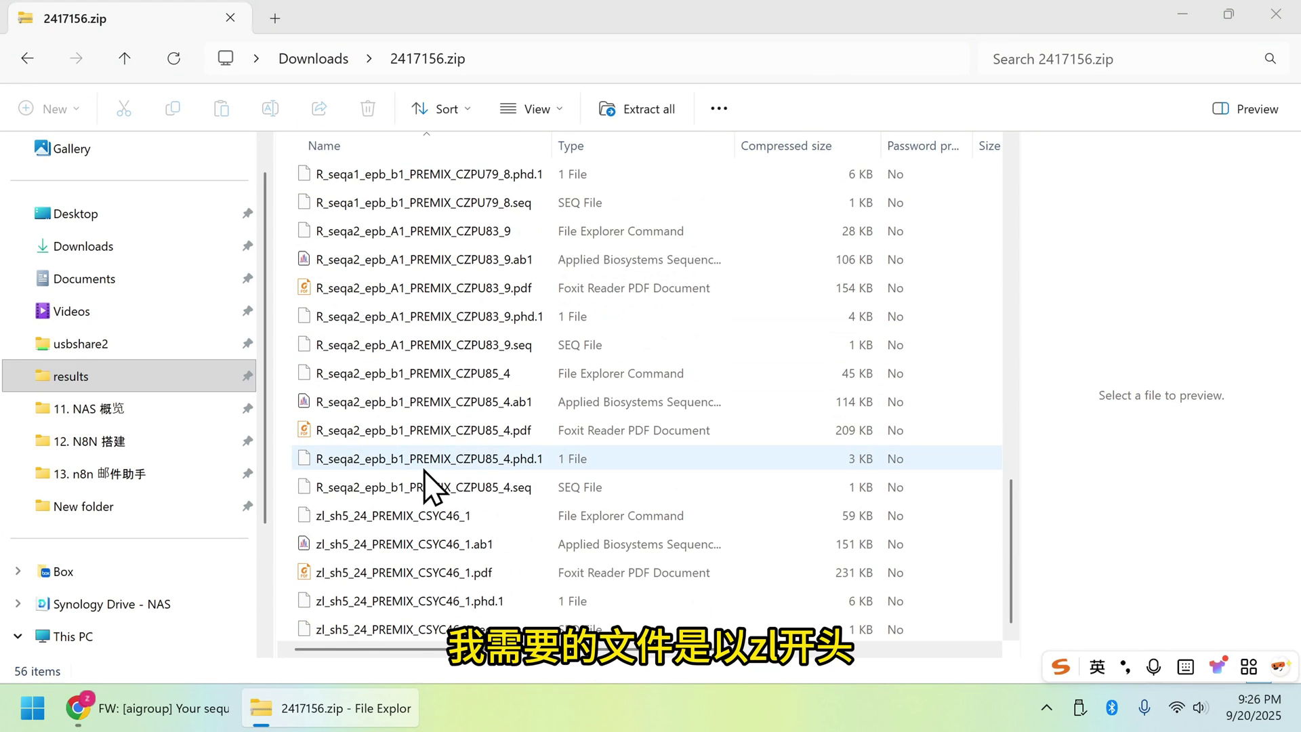
- Drag zl_sh5_24_PREMIX_CSYC46_1.ab1 out of the archive onto the desktop
click(460, 516)
click(471, 543)
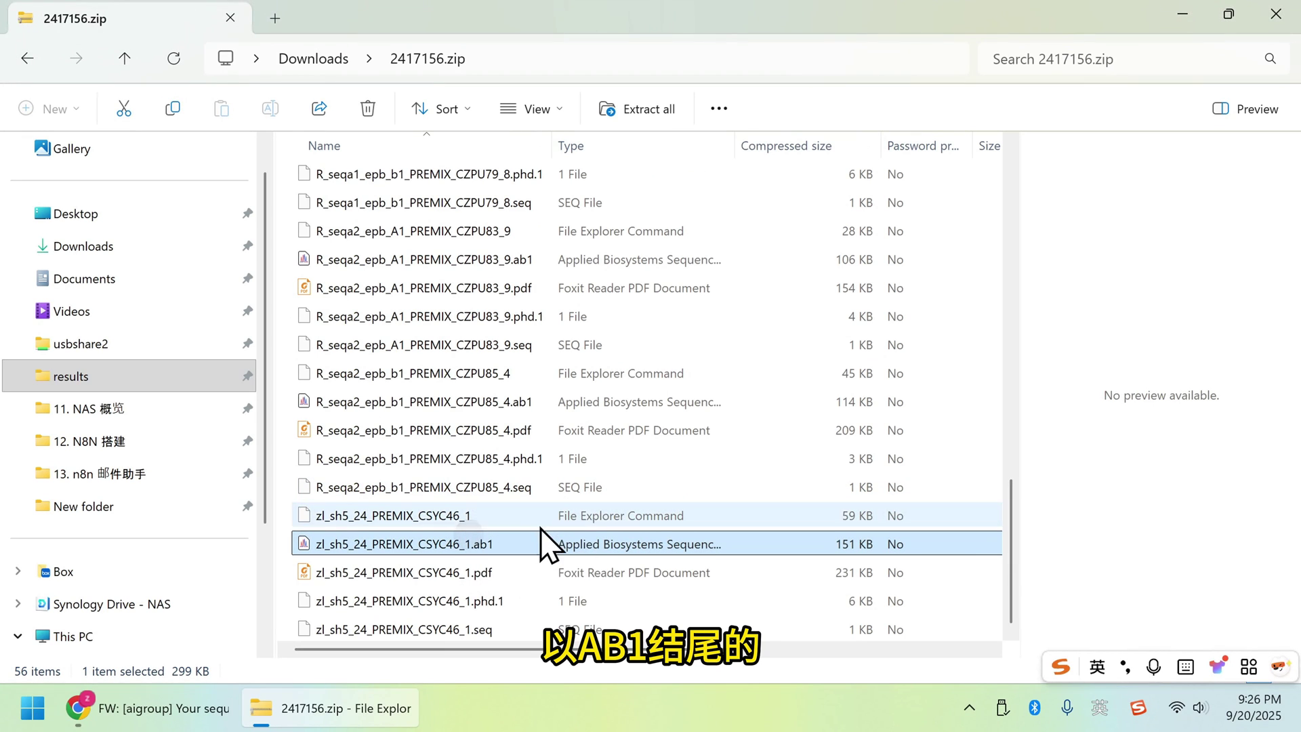
drag(535, 542, 525, 503)
key(super+d)
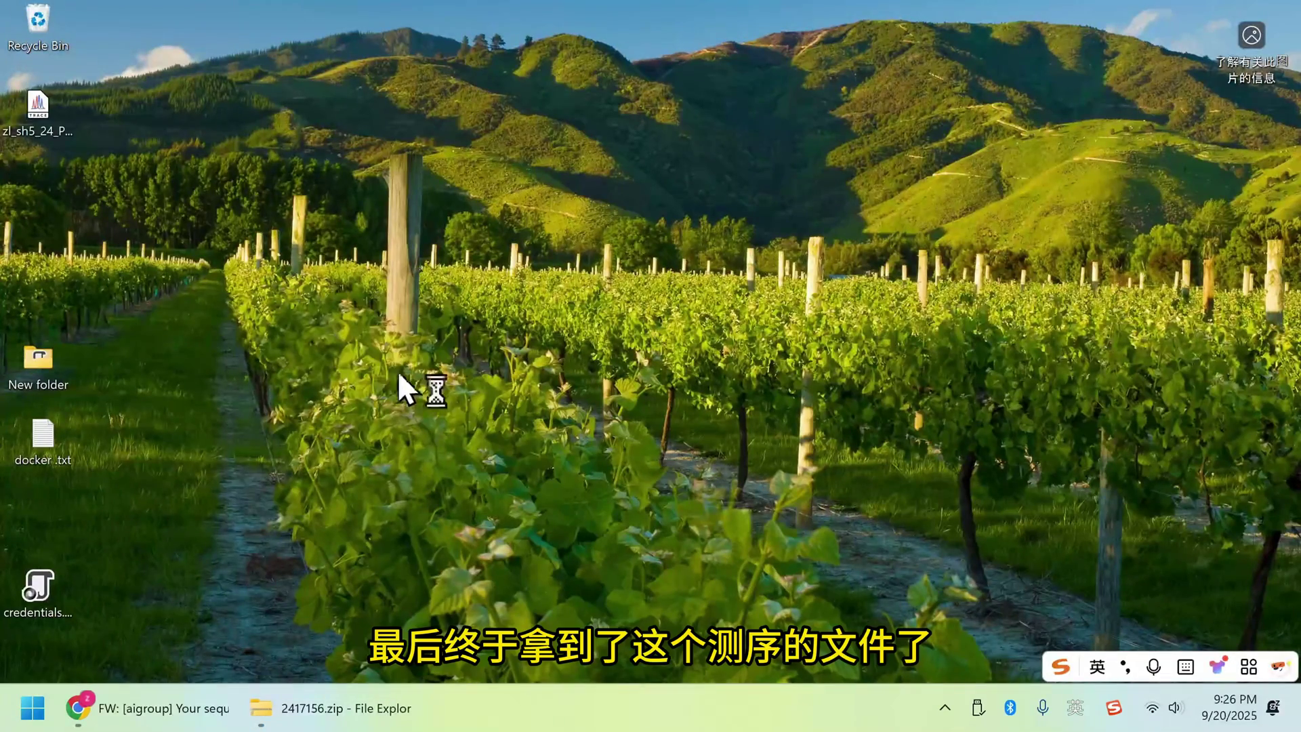
drag(66, 102, 46, 136)
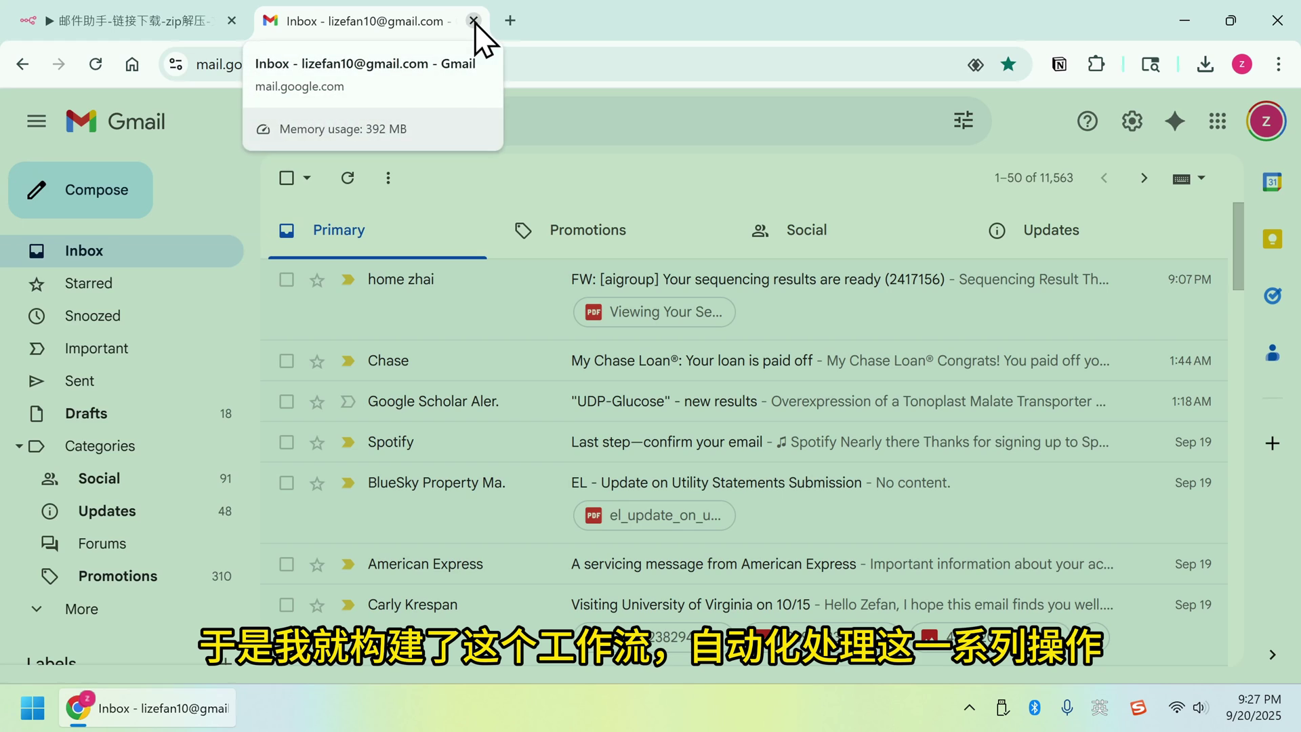
- Close the Gmail tab to reveal the n8n 邮件助手 workflow
click(479, 23)
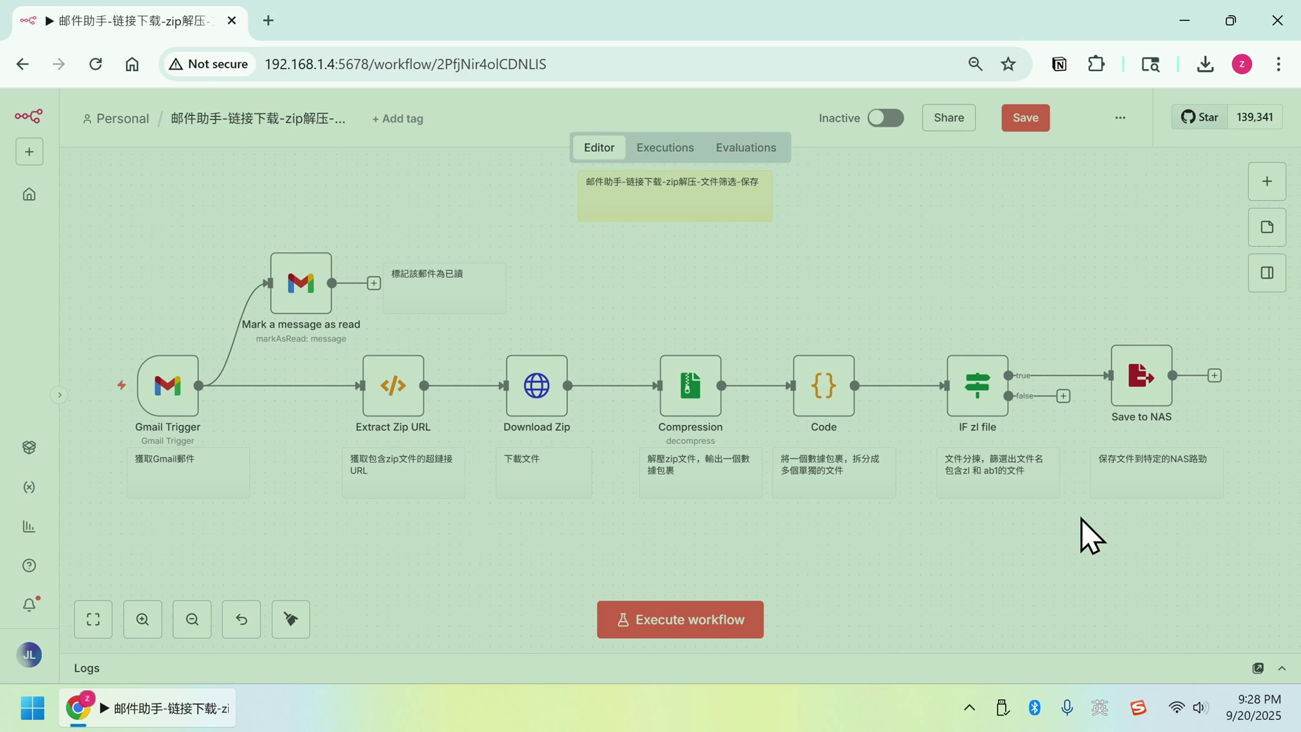
- Open the Gmail Trigger node to inspect its sender filter and the other filter types
double_click(173, 392)
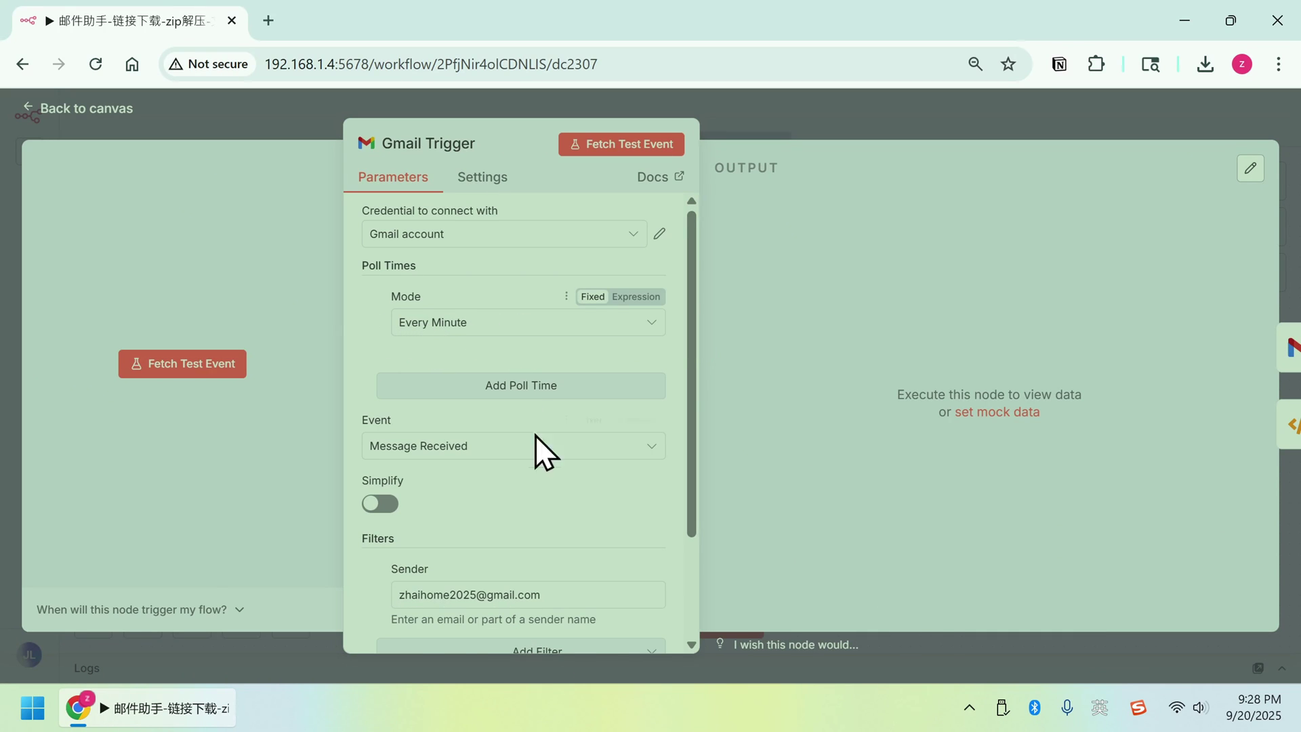
scroll(565, 505, down, 2)
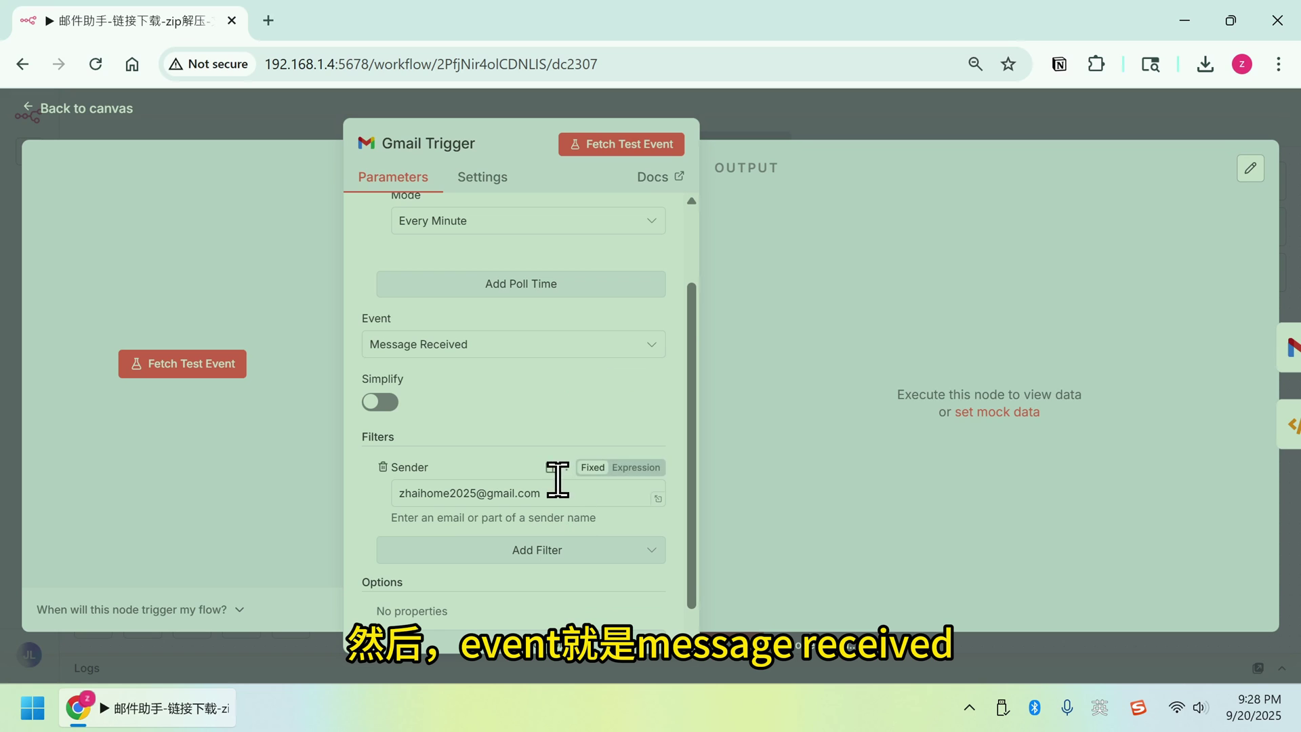
scroll(596, 421, down, 1)
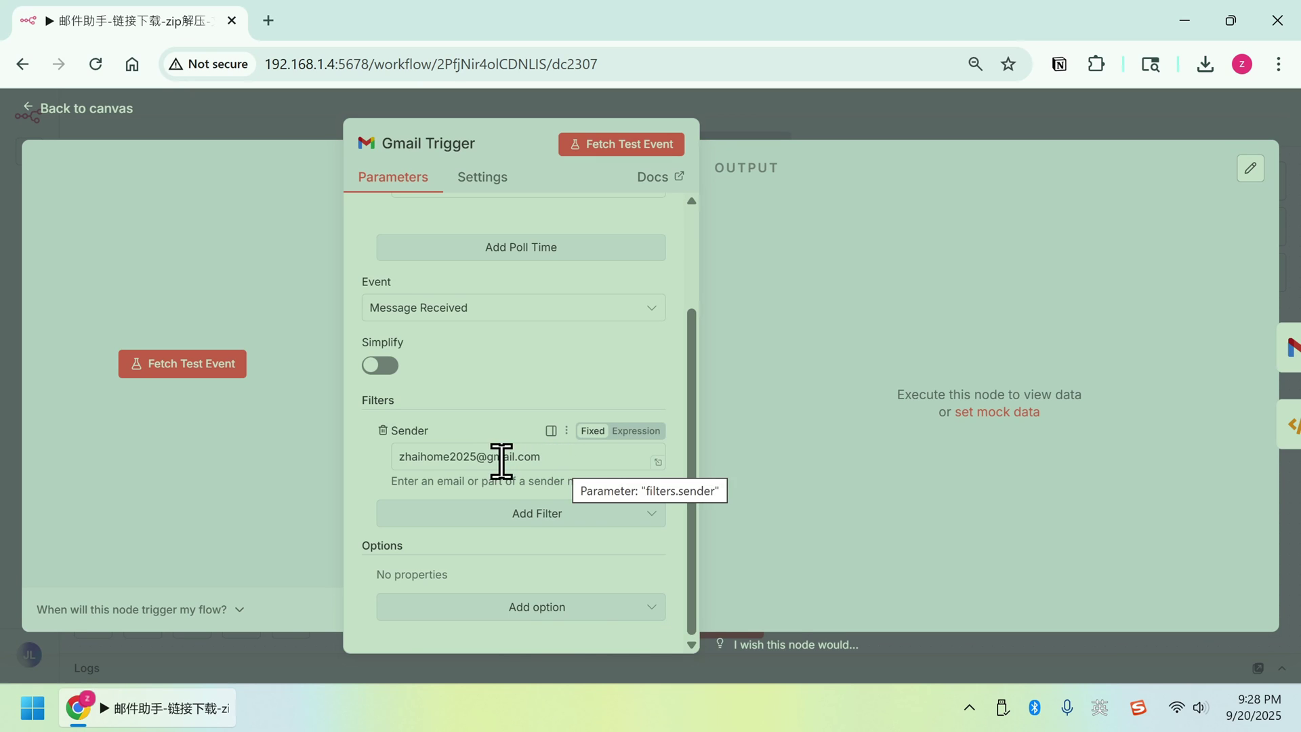
click(547, 456)
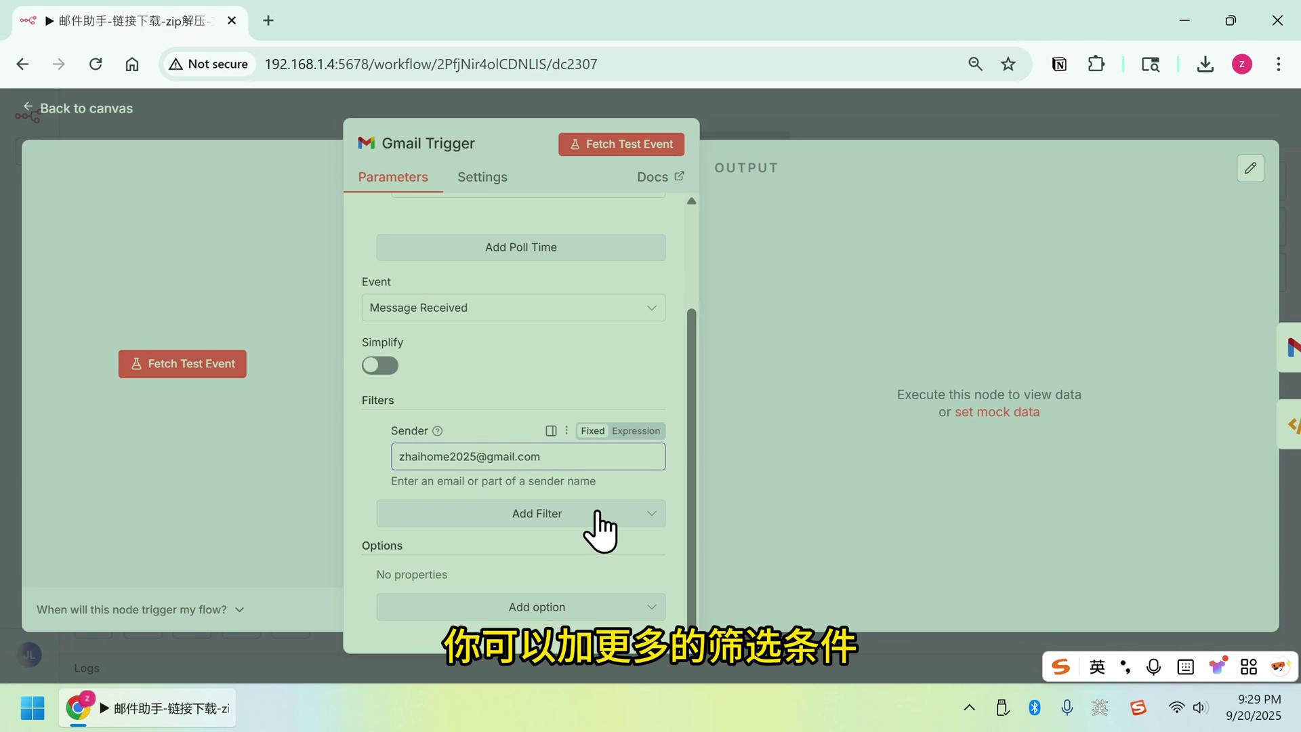
click(552, 515)
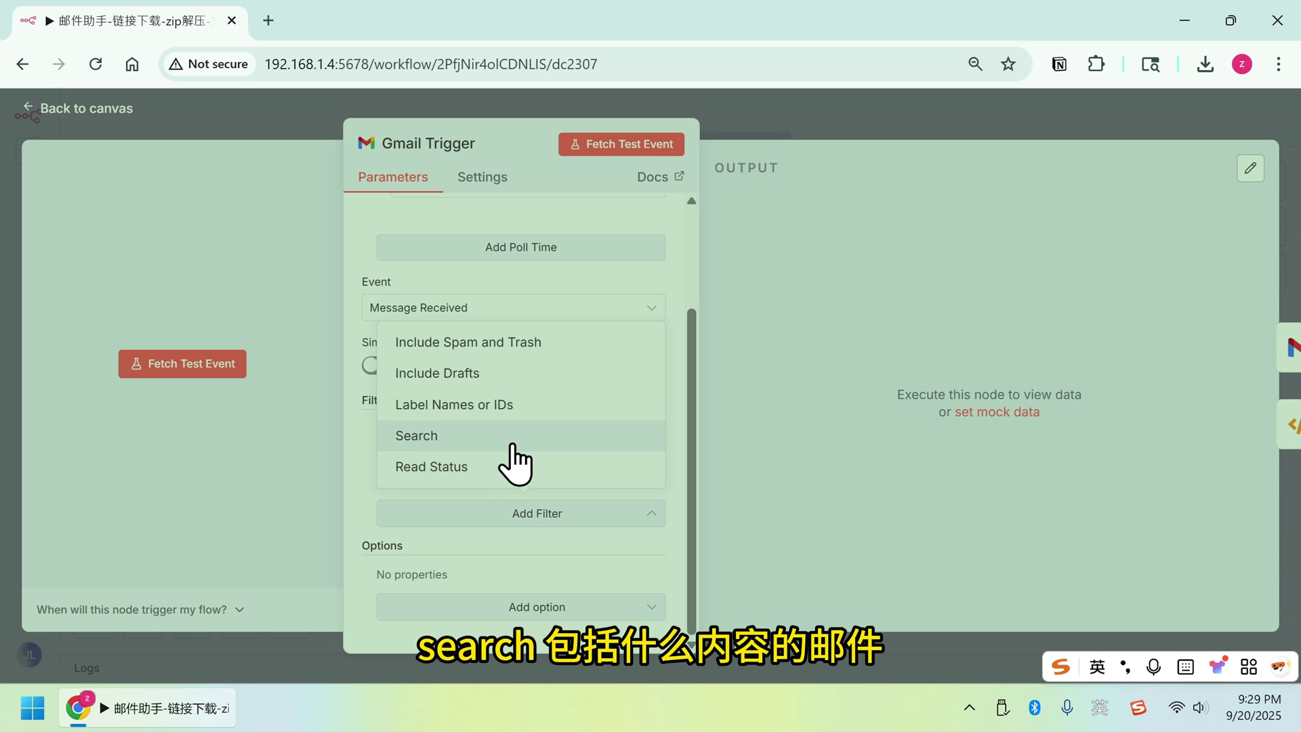
click(348, 465)
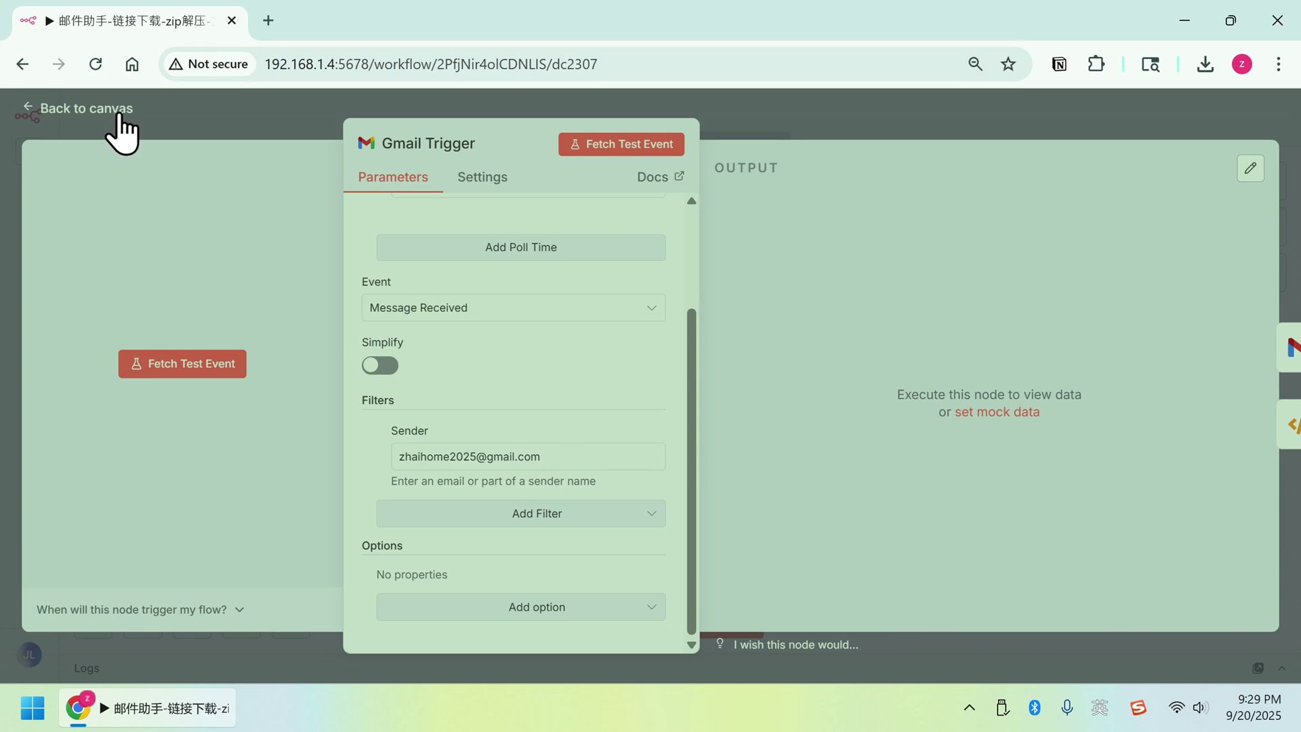
- Review the Mark a message as read and Extract Zip URL nodes
click(112, 112)
double_click(294, 278)
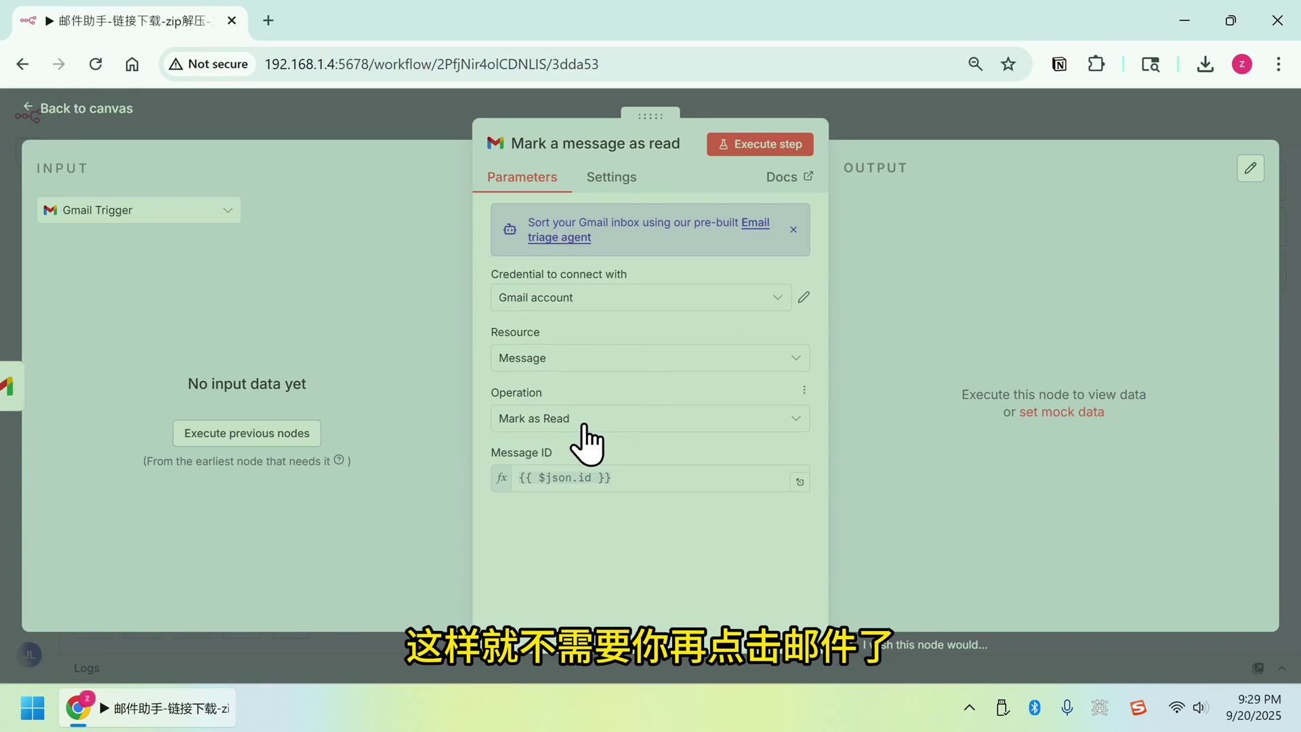
click(22, 108)
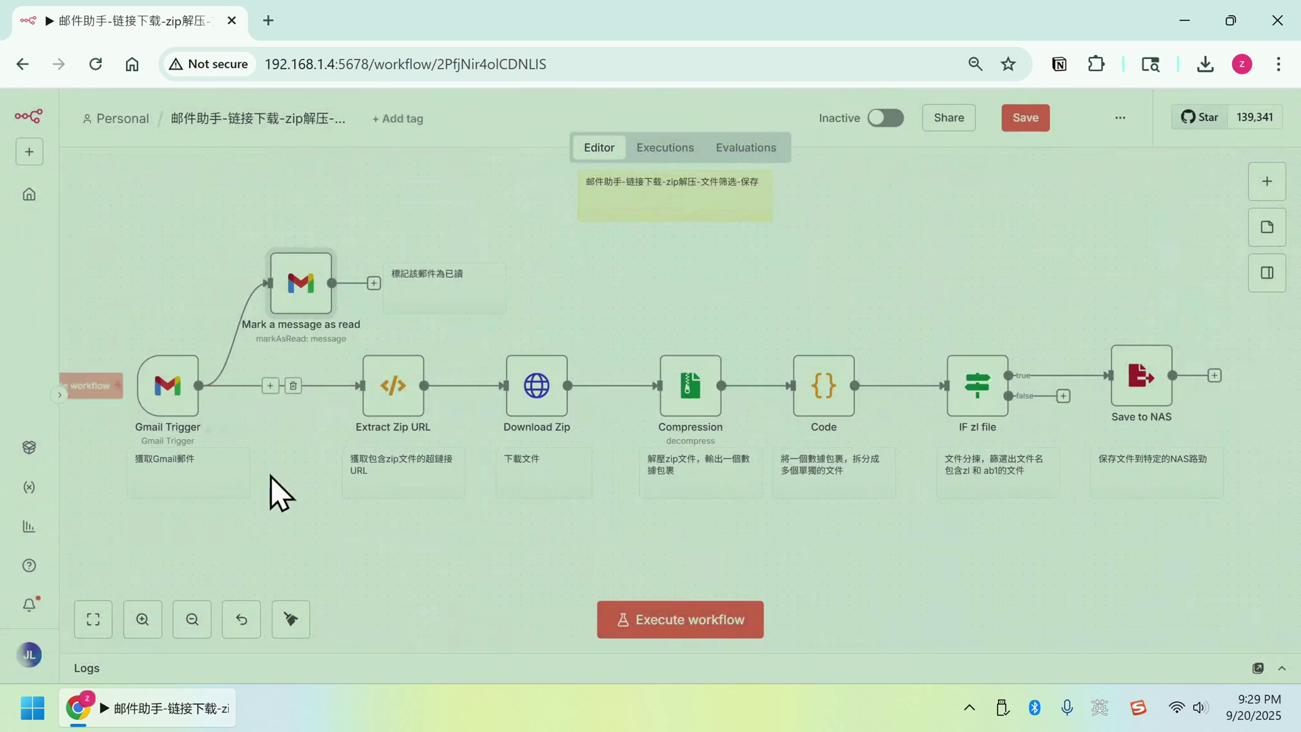
double_click(384, 393)
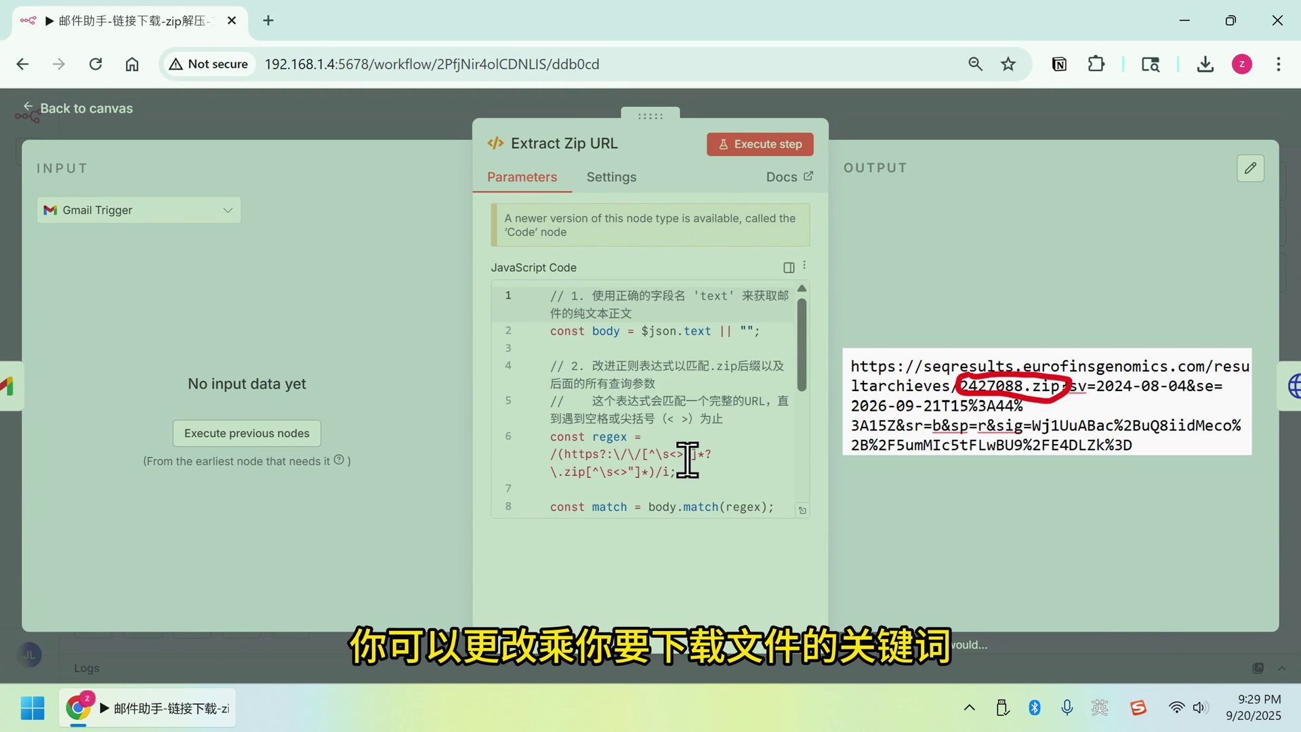
scroll(725, 356, down, 5)
scroll(725, 356, up, 3)
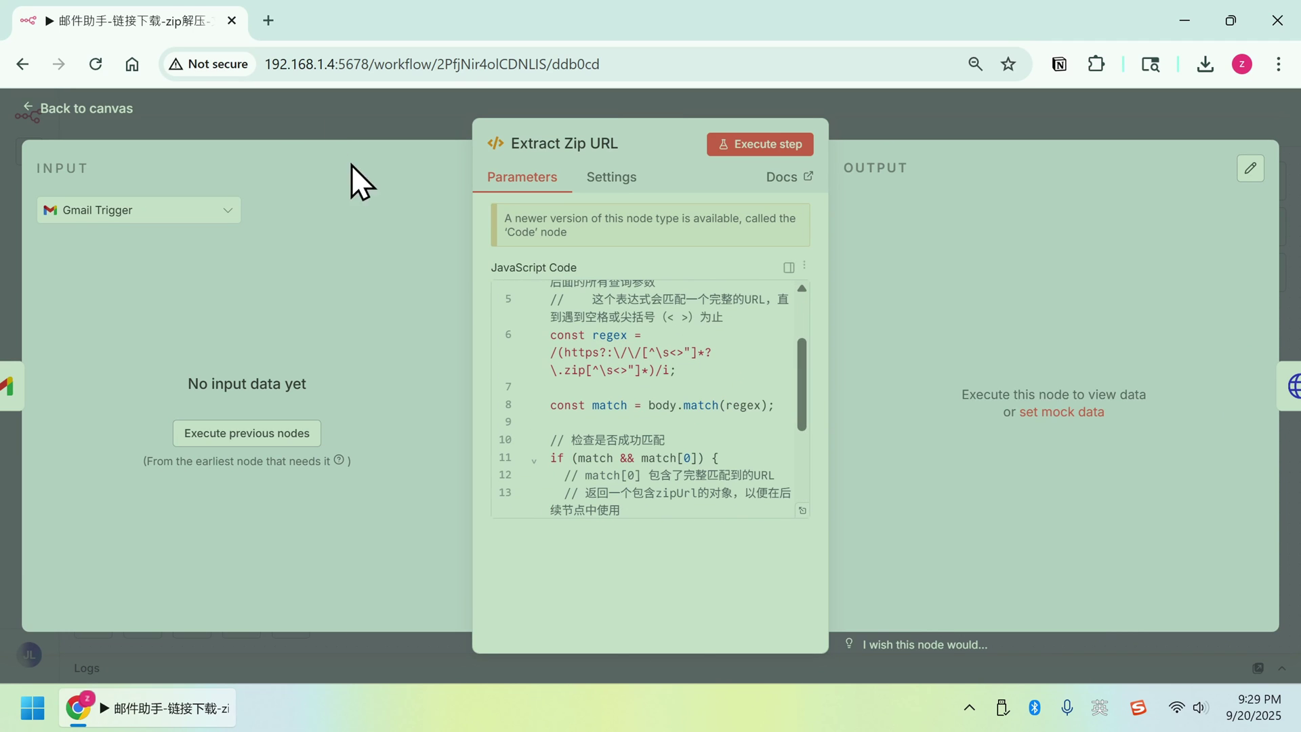
click(224, 217)
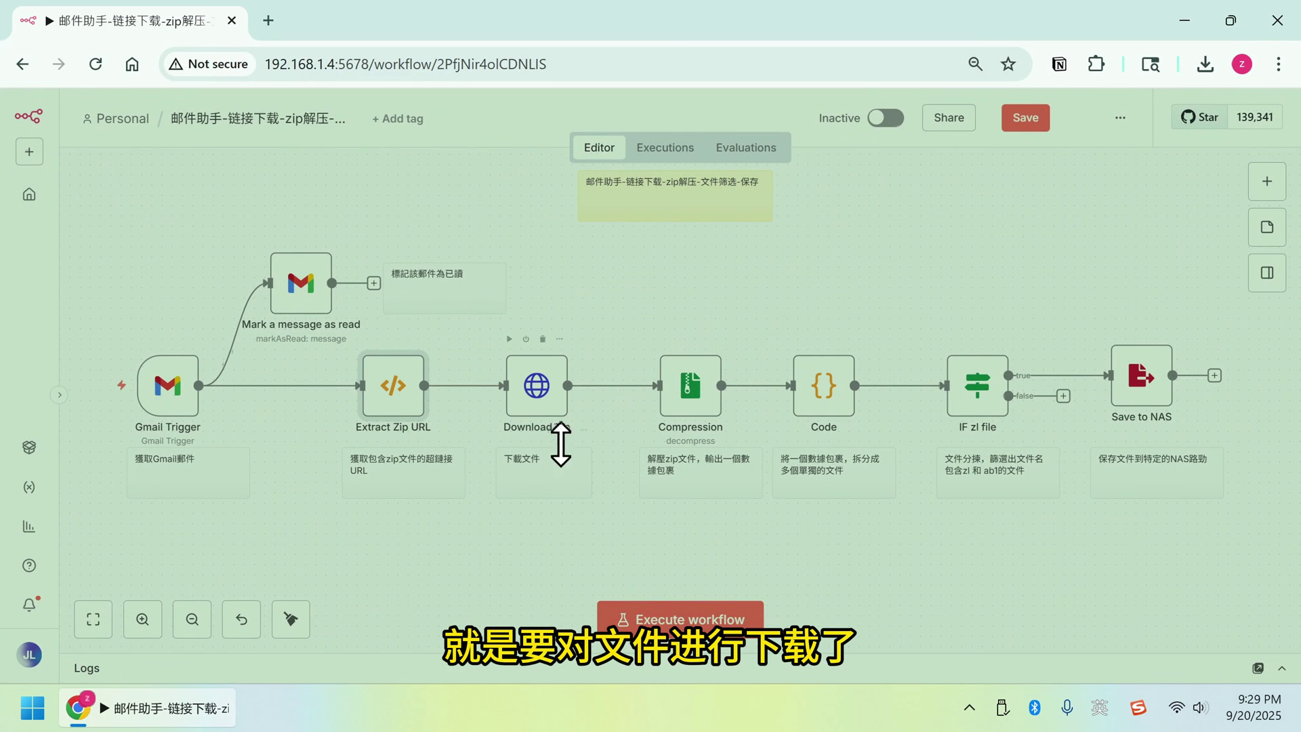
- Review the Download Zip, Compression and Code nodes
double_click(537, 393)
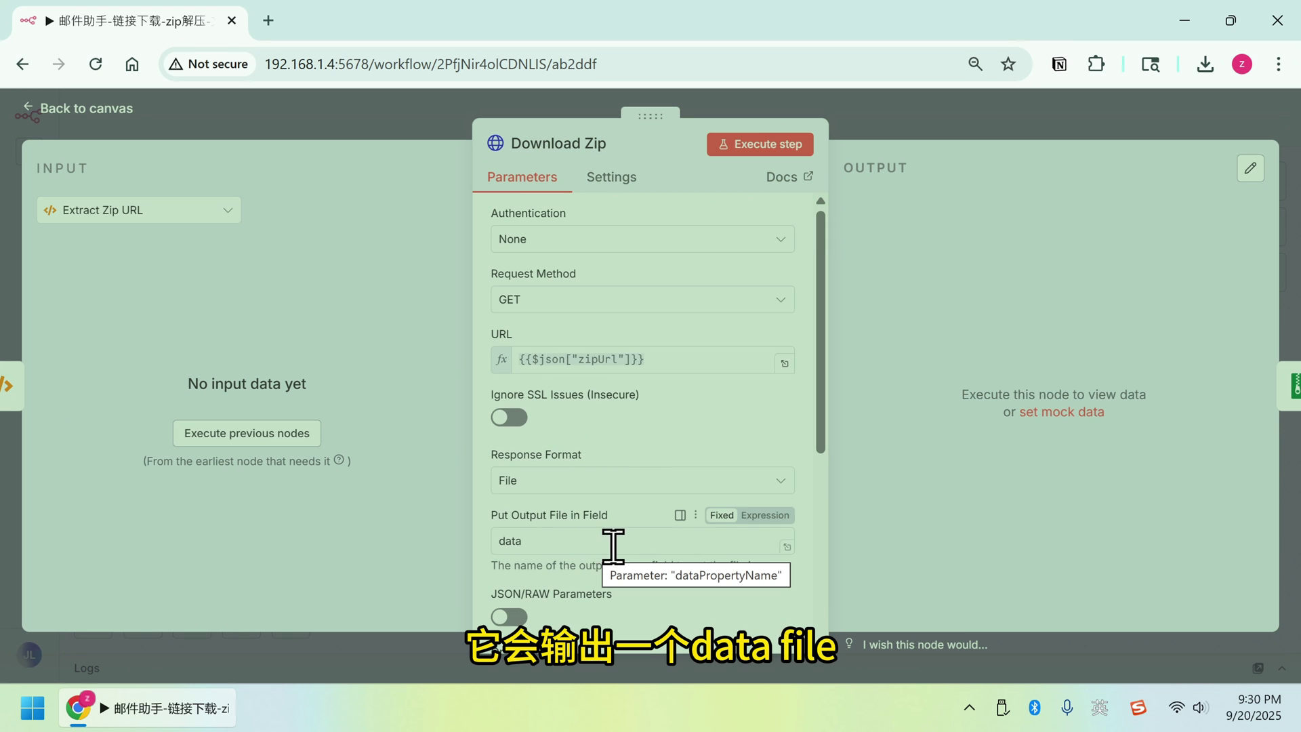
key(Escape)
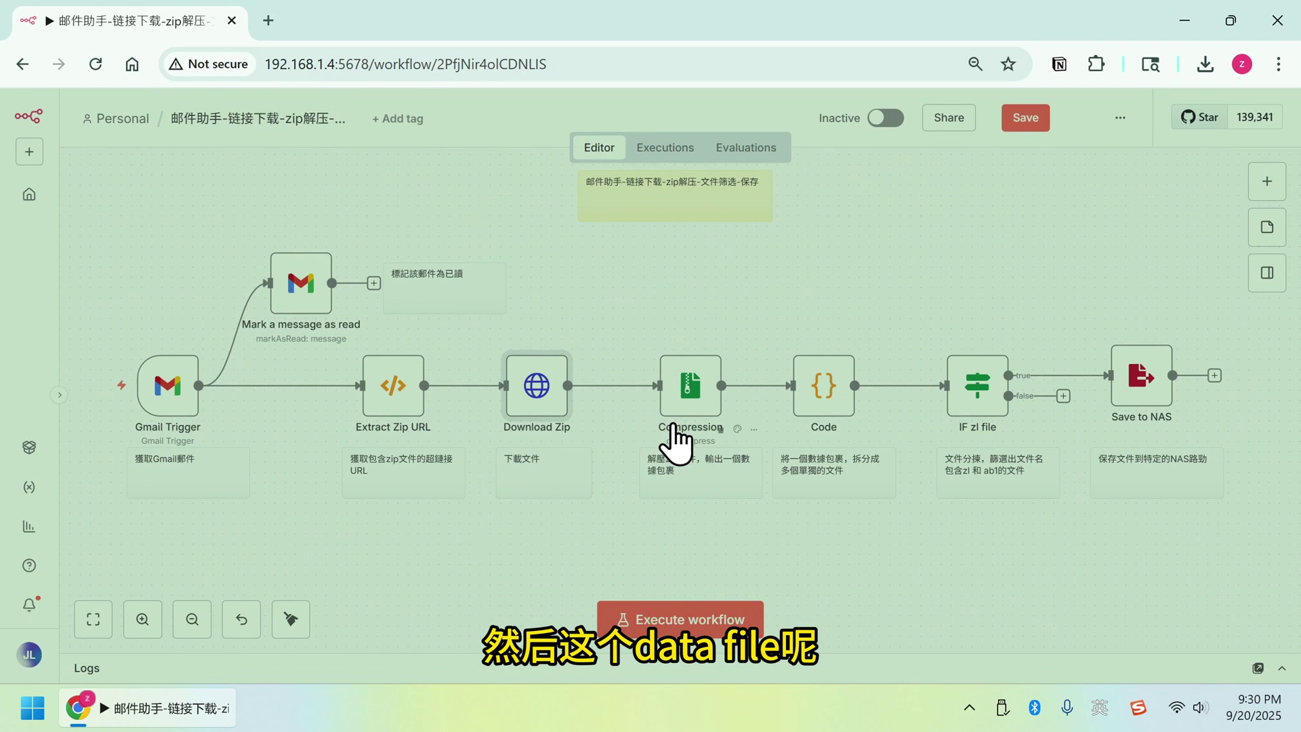
double_click(692, 380)
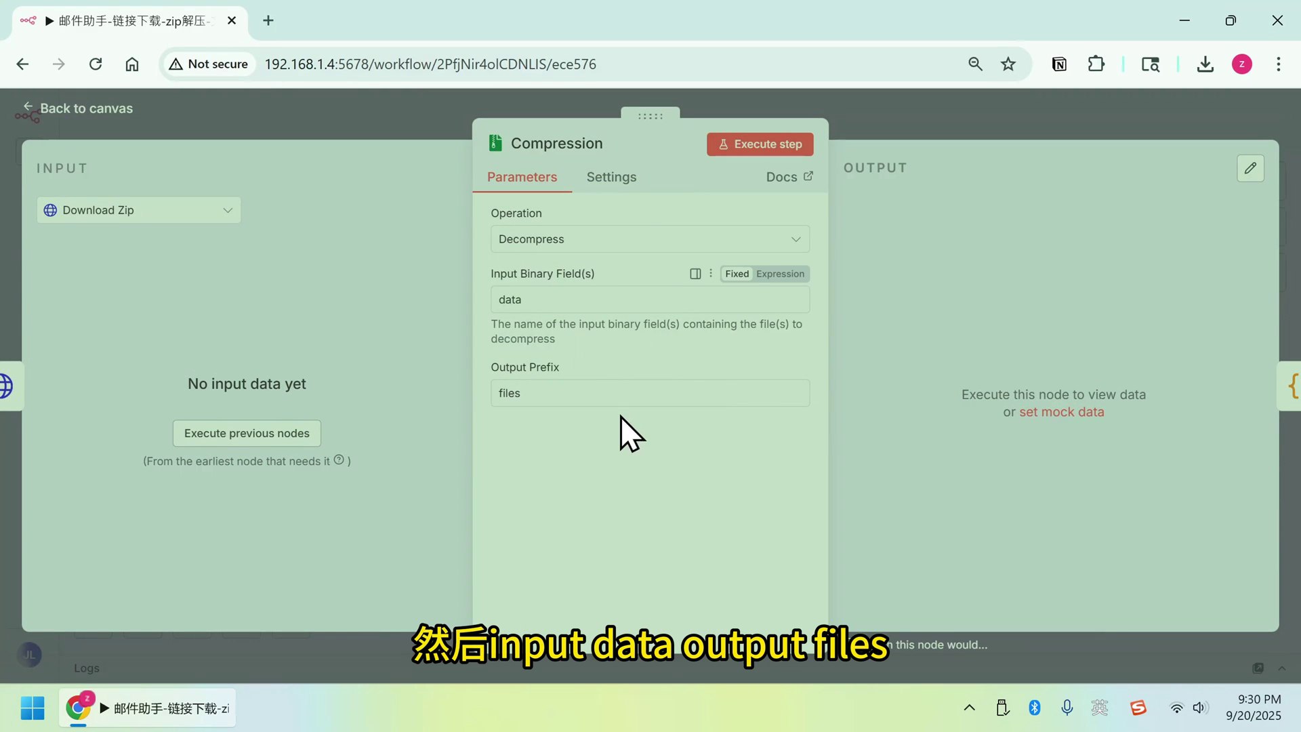
key(Escape)
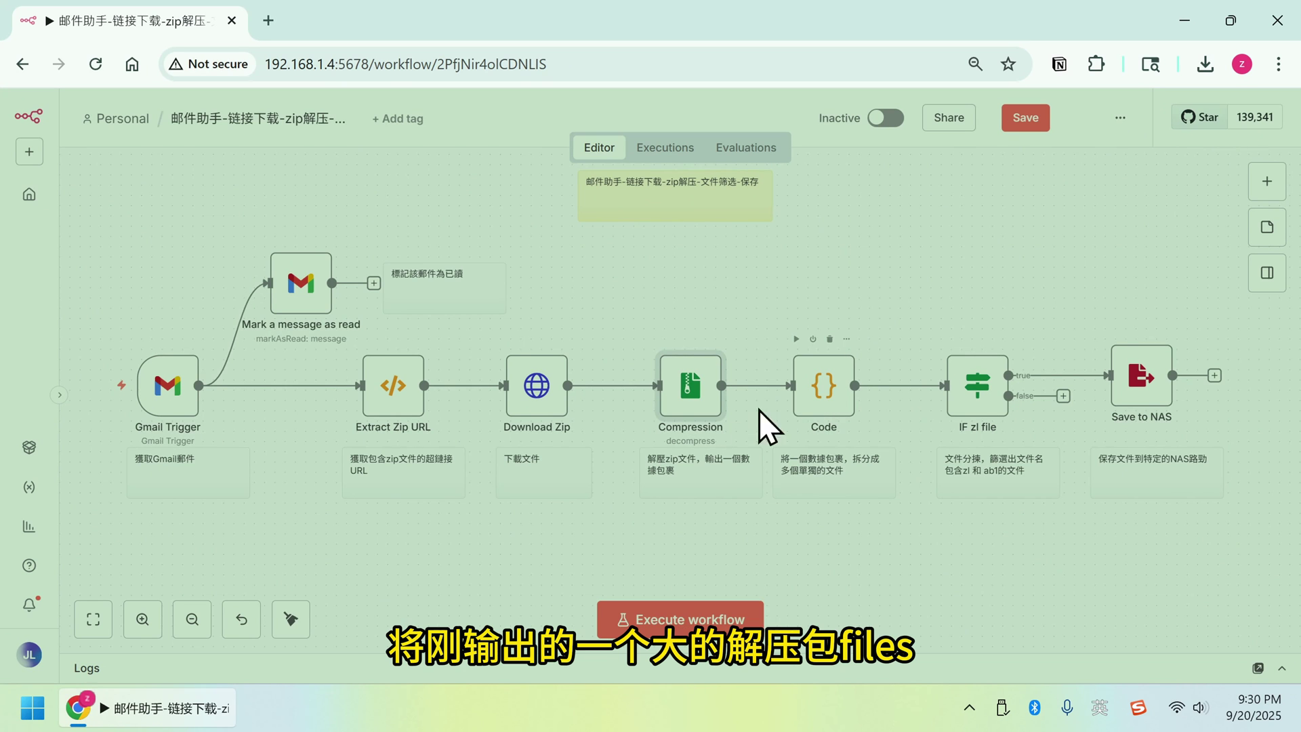
double_click(835, 393)
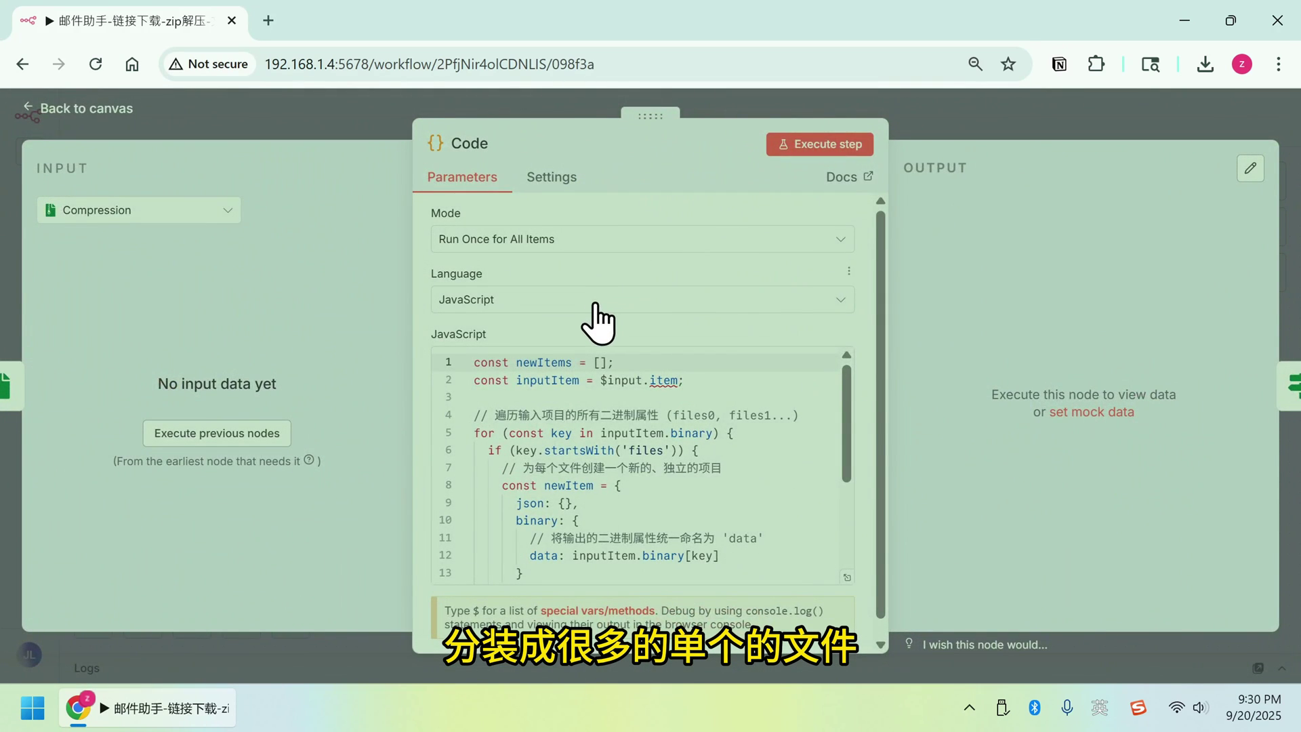
key(Escape)
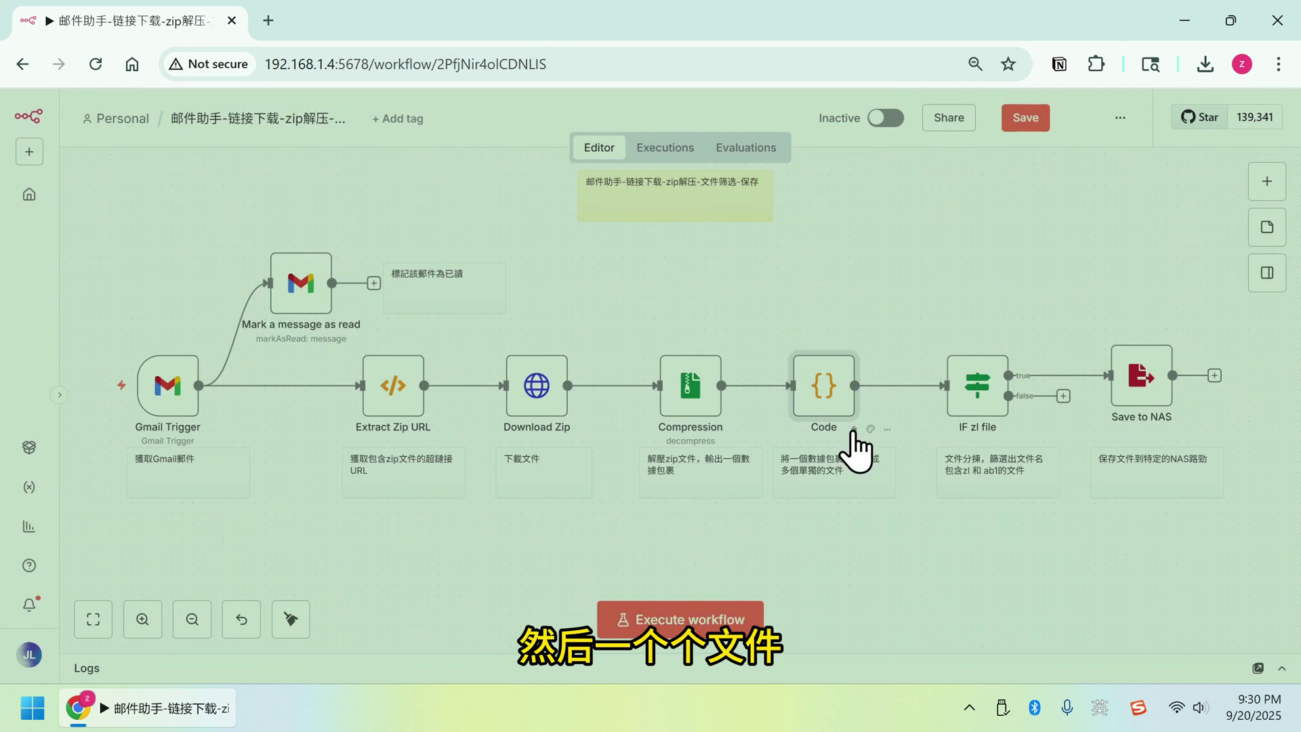
- Check the IF zl file conditions, then open the Save to NAS node's settings
double_click(971, 383)
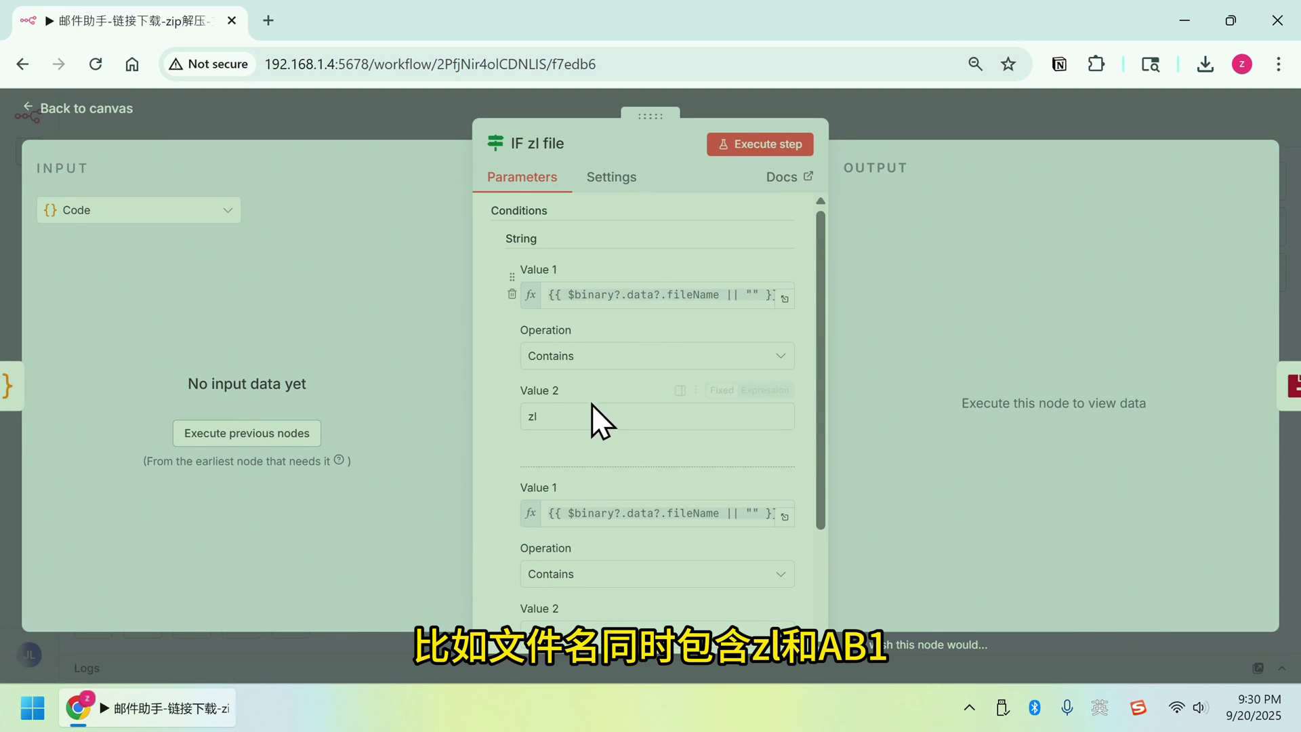
scroll(651, 416, down, 2)
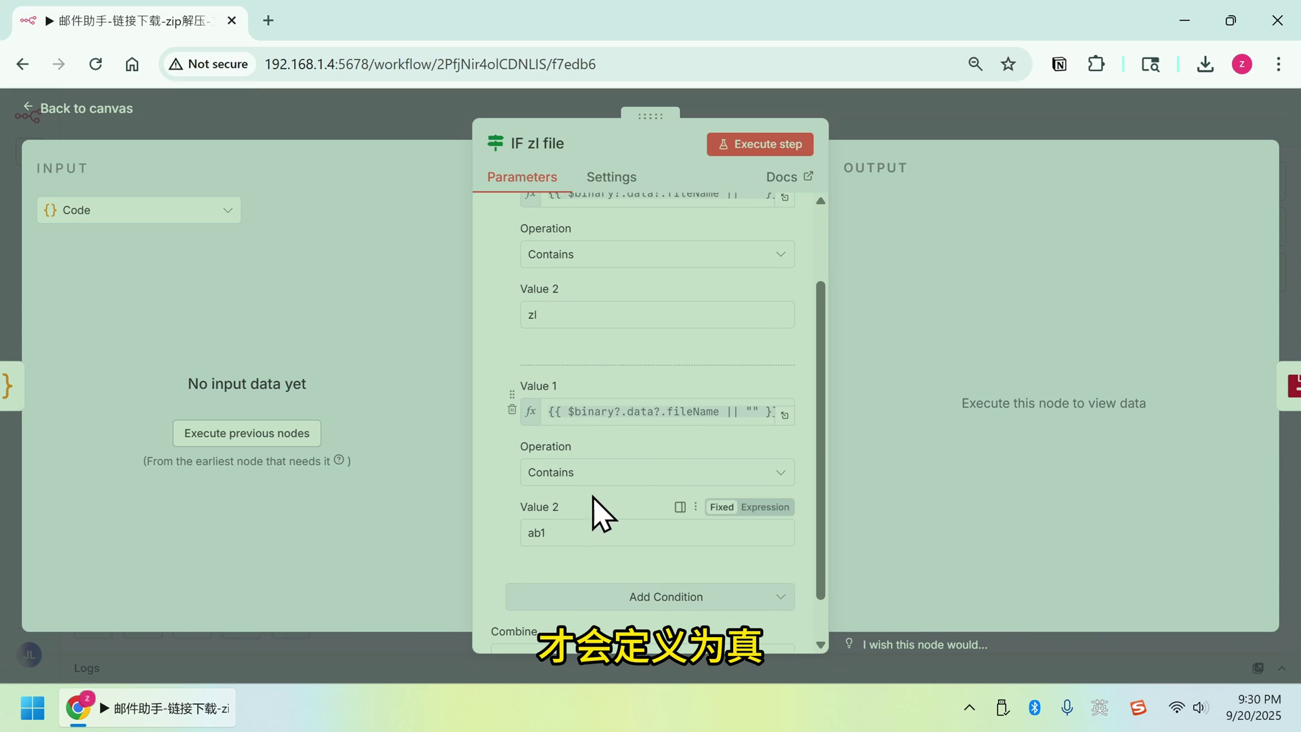
scroll(562, 537, down, 1)
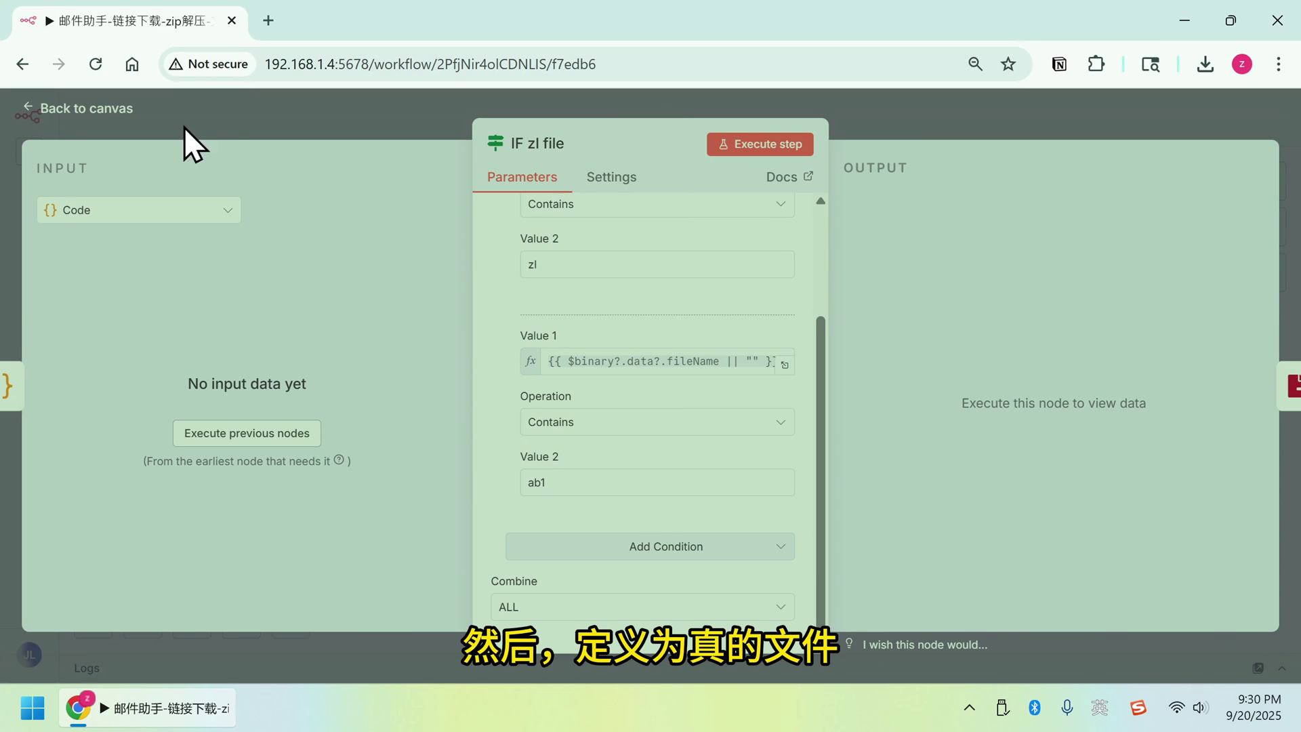
click(28, 114)
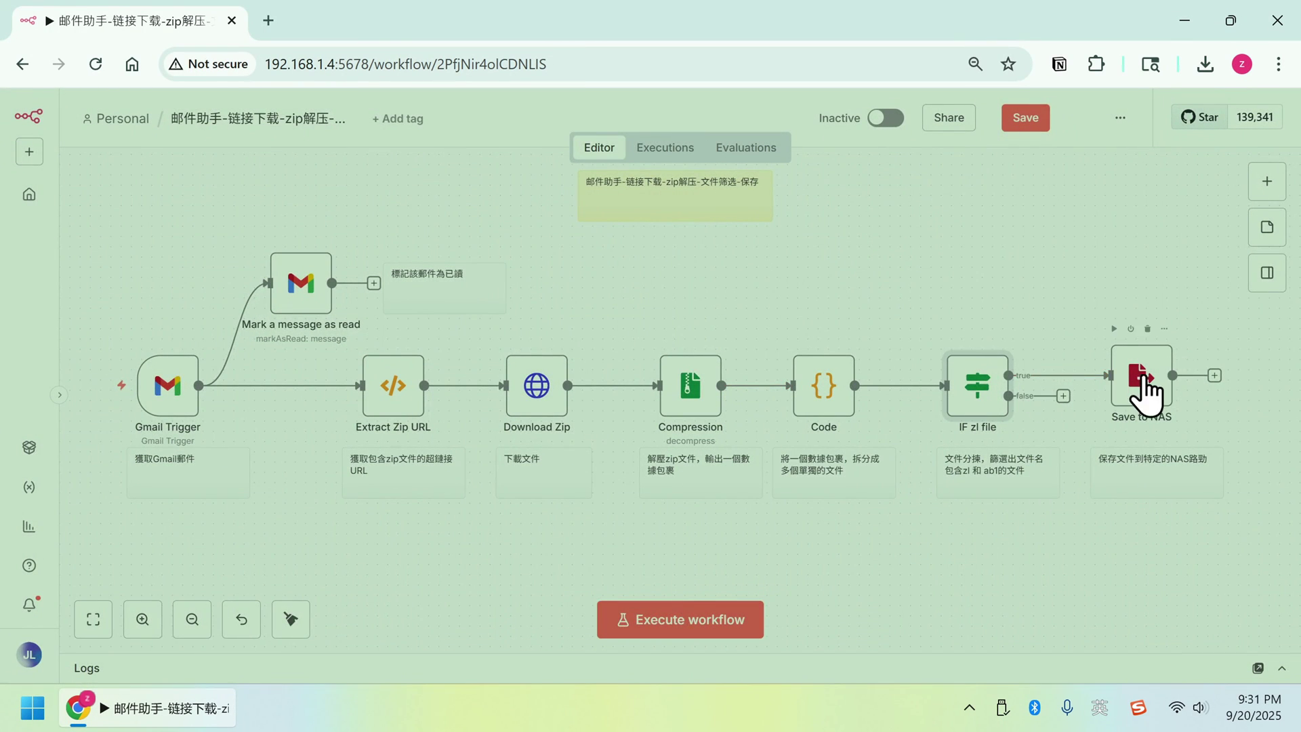
double_click(1145, 380)
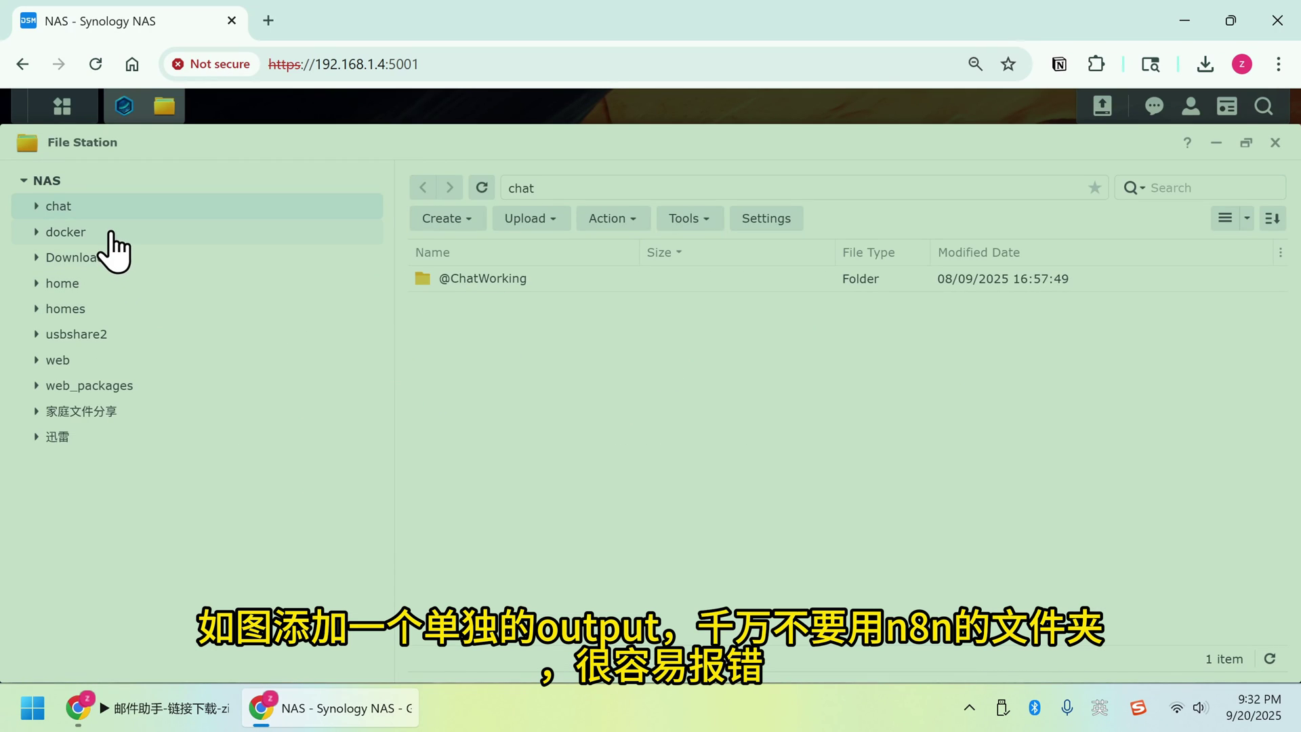
- Confirm zl_sh5_24_PREMIX_CSYC46_1.ab1 is in File Station's docker/output folder, then minimize the browser and open File Explorer
click(110, 232)
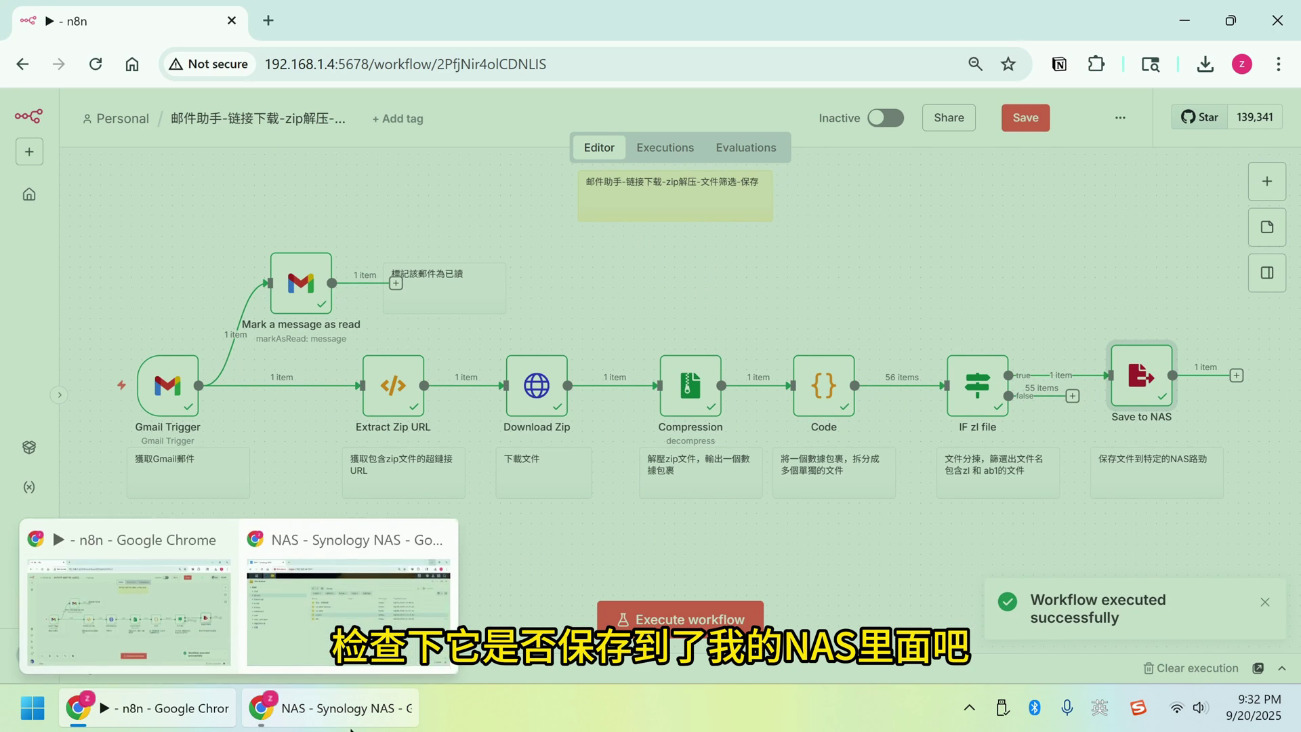
click(330, 708)
click(515, 487)
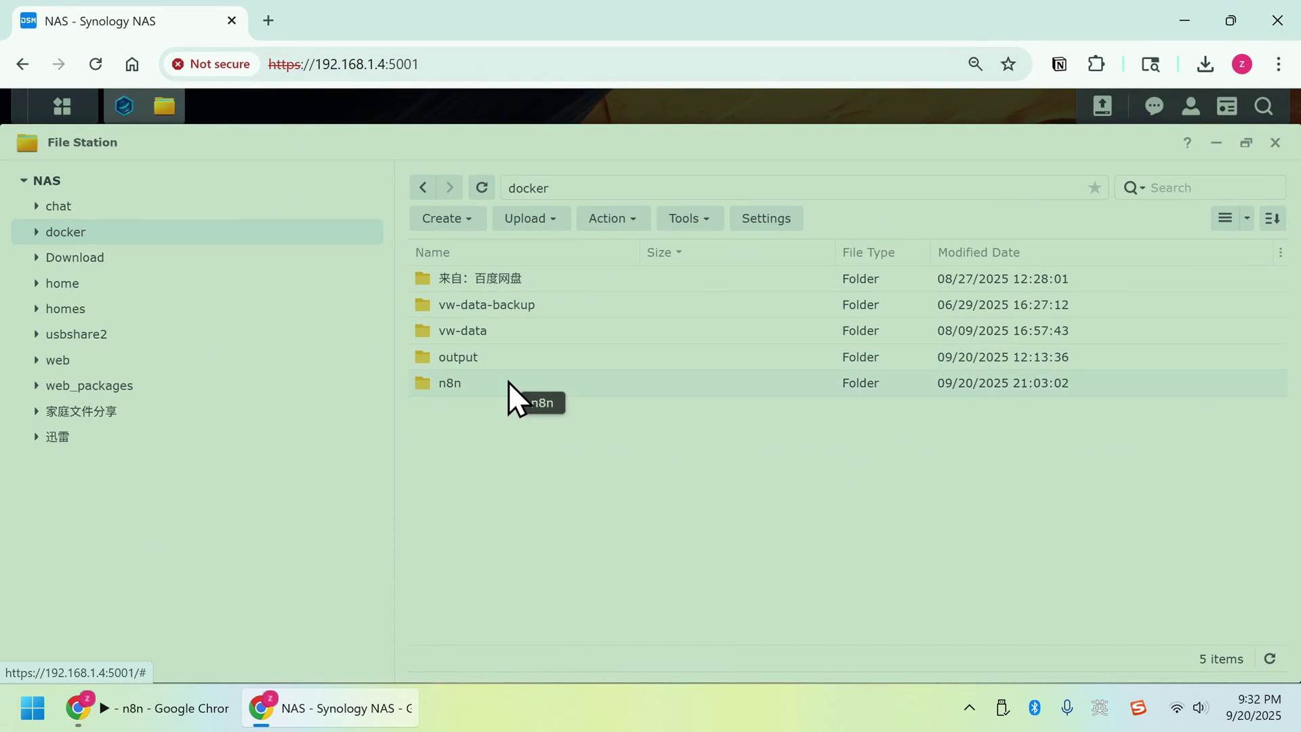
double_click(468, 357)
drag(639, 251, 741, 257)
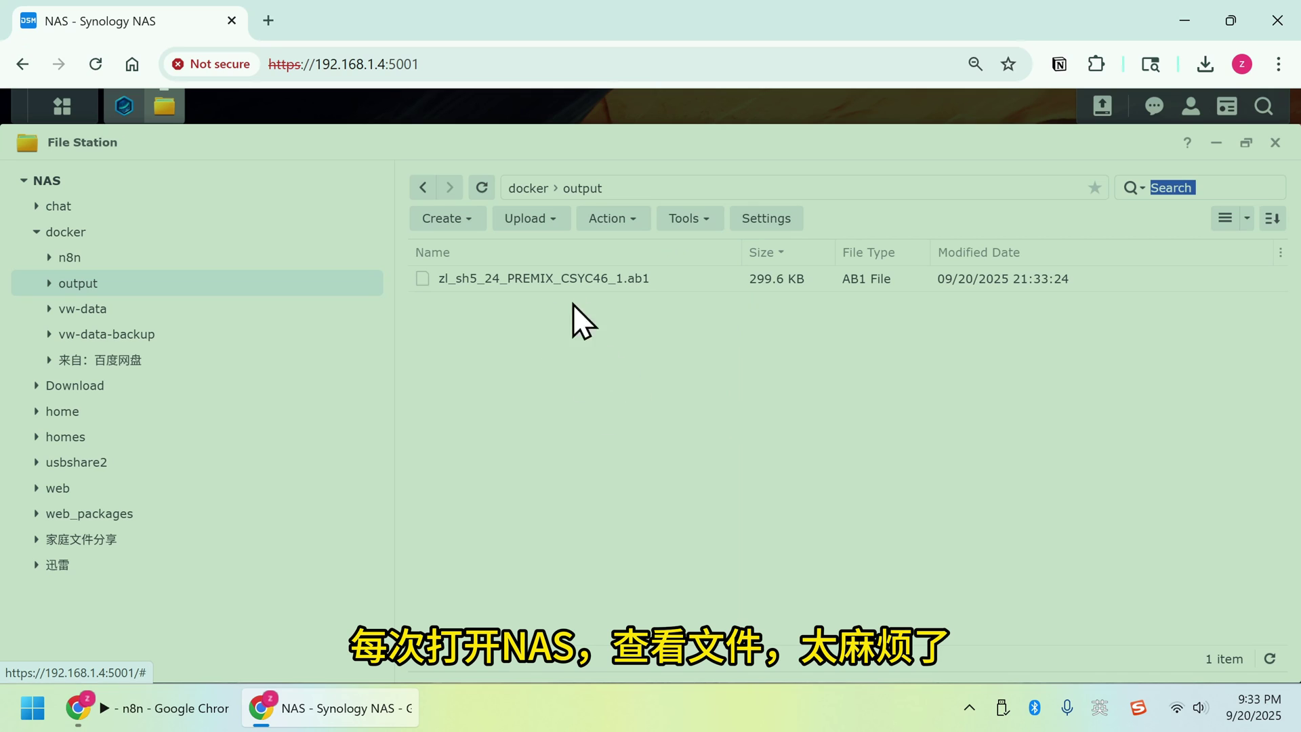
click(600, 367)
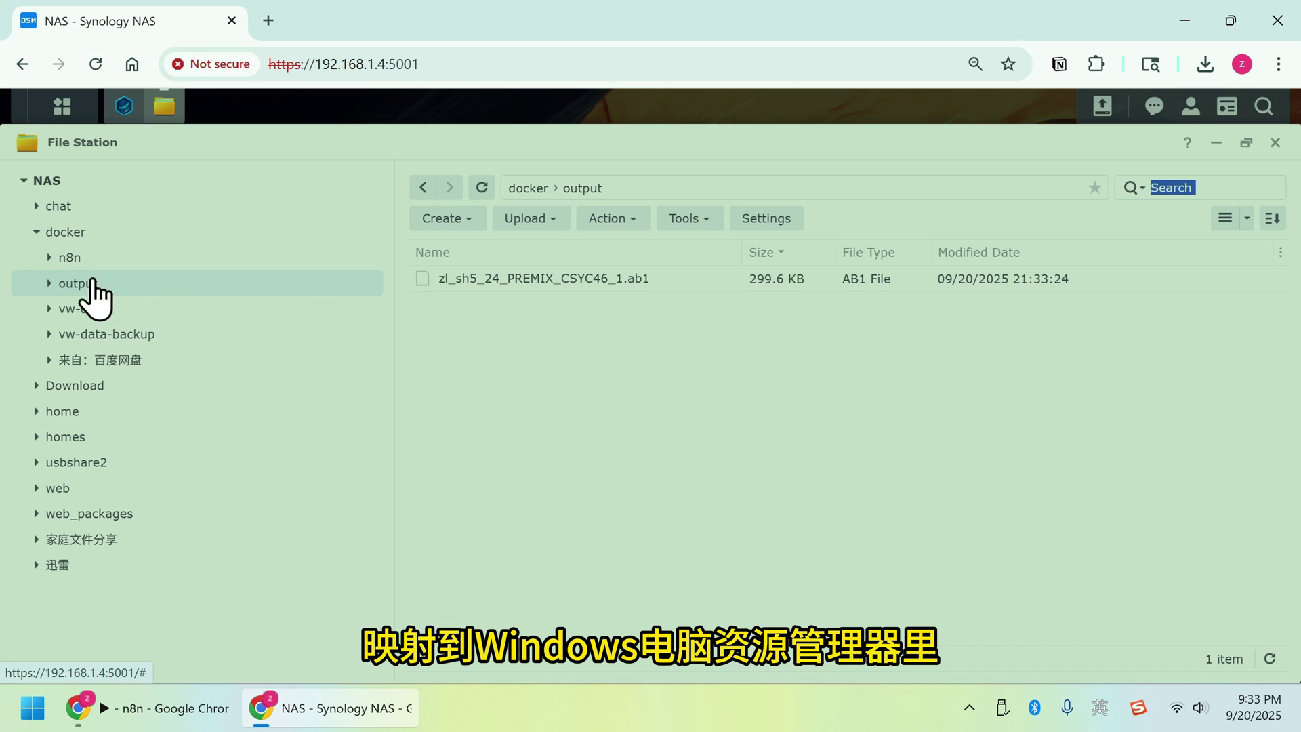
click(1185, 21)
key(super+e)
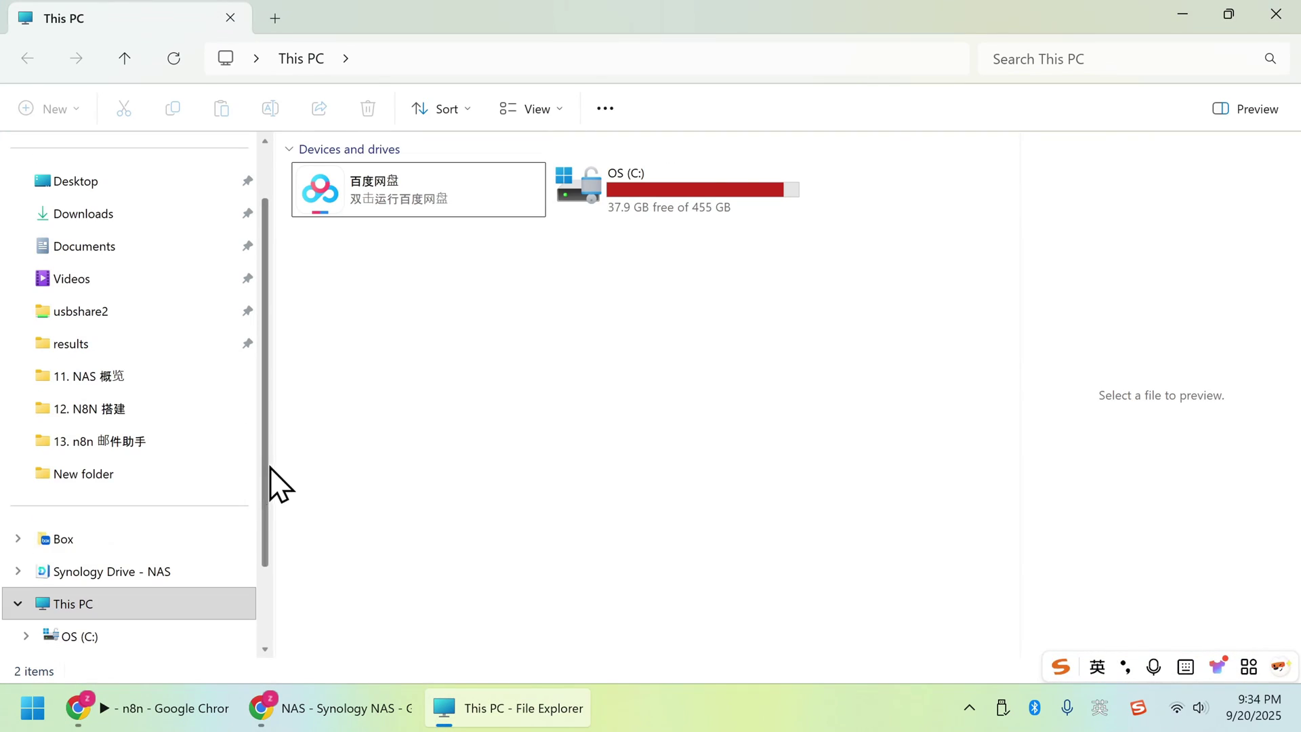
- From This PC, start Map Network Drive and switch to adding a network location
right_click(128, 600)
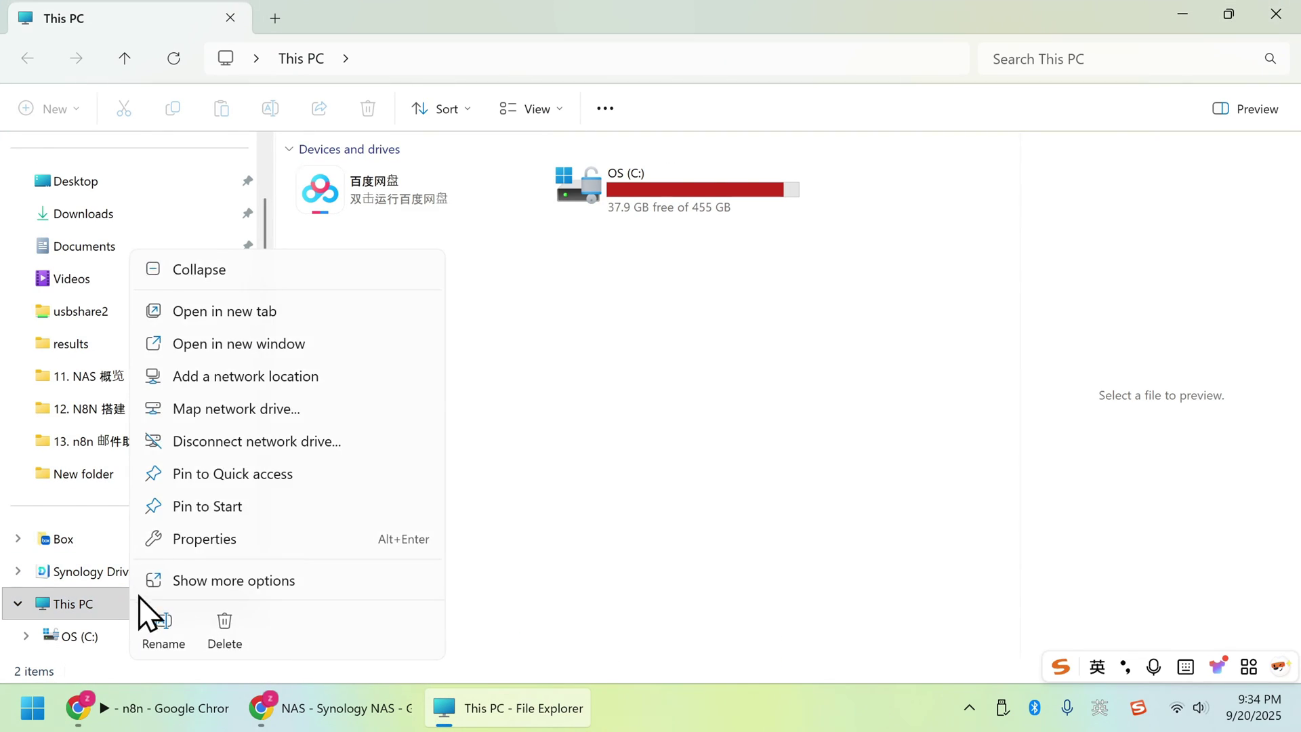
click(307, 411)
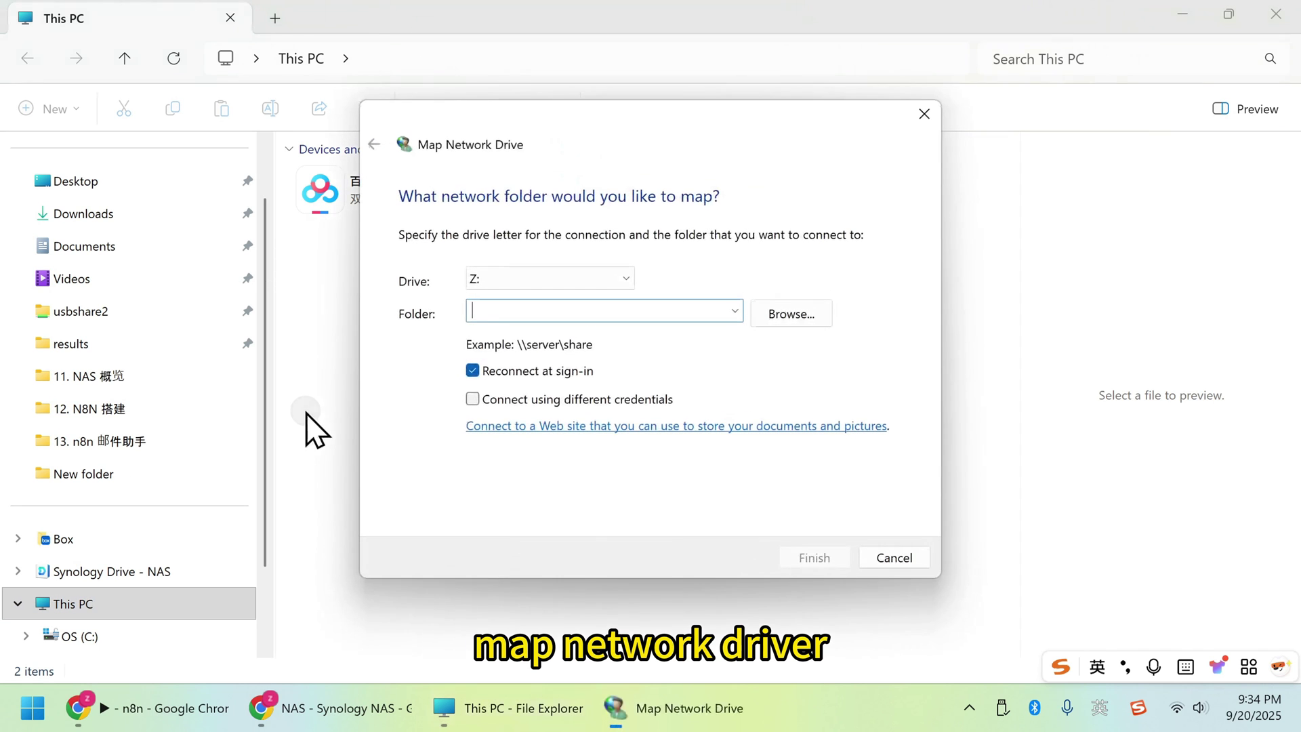
click(644, 427)
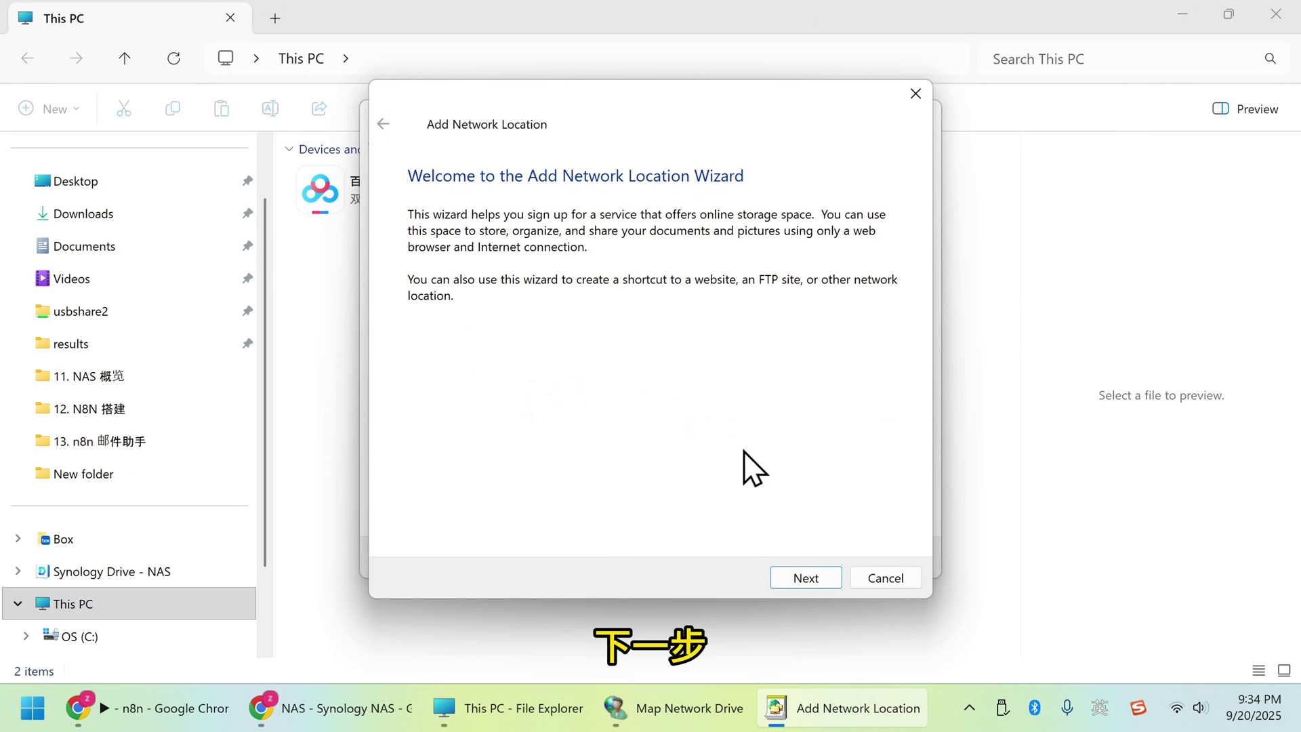
- Begin a custom network location with the pasted NAS address, then cancel it and close Map Network Drive
click(805, 577)
double_click(607, 255)
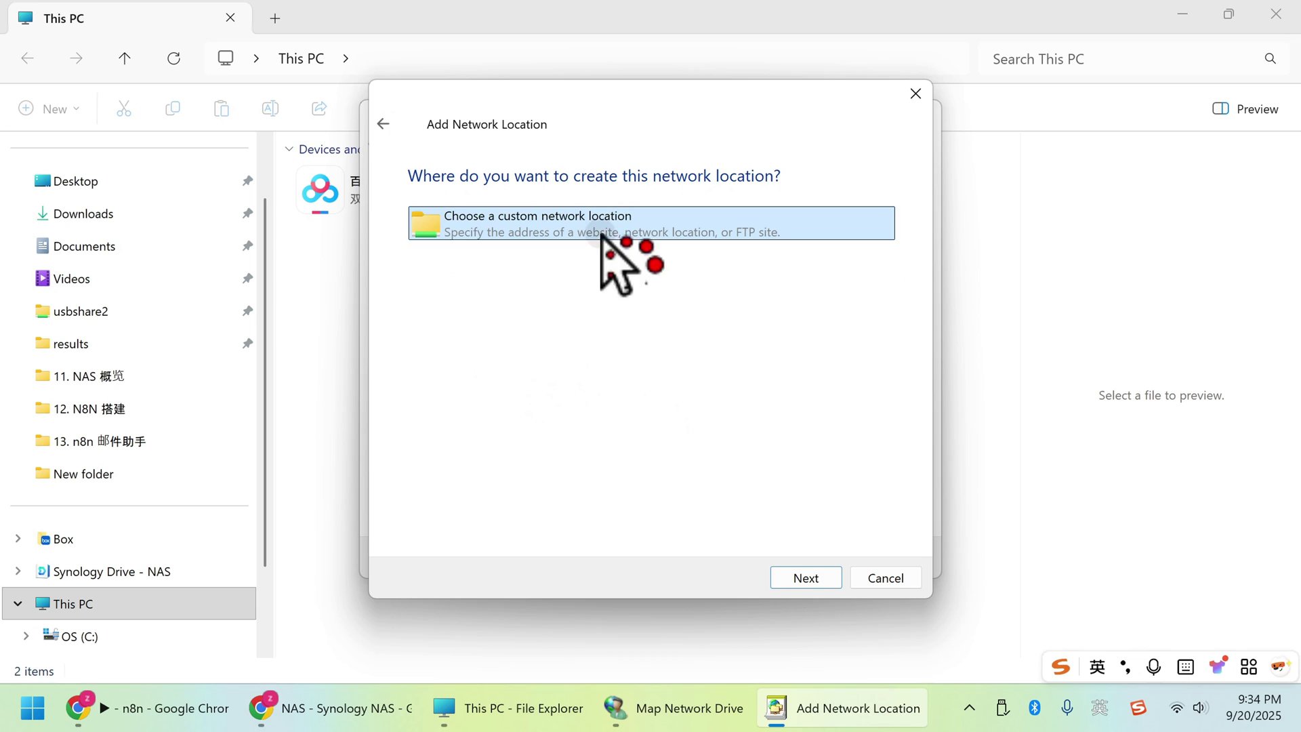
text(\\100.66.11.87)
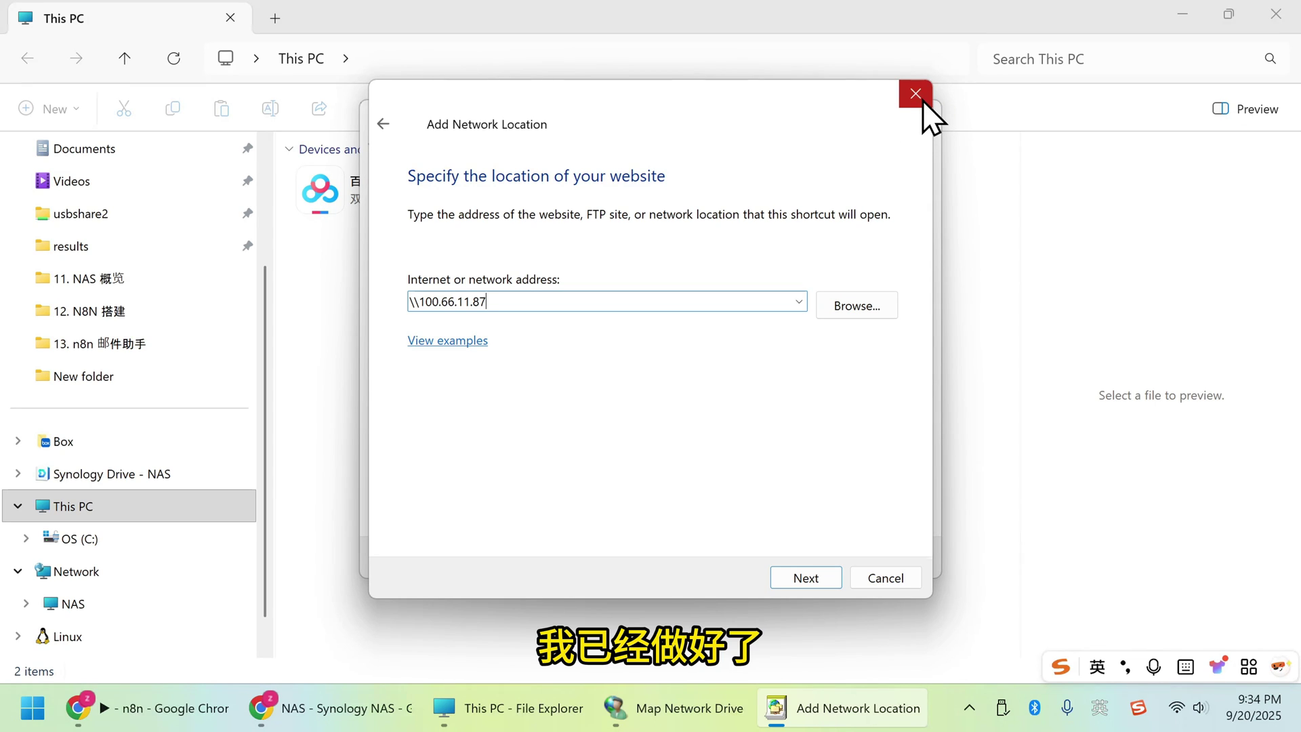
click(894, 578)
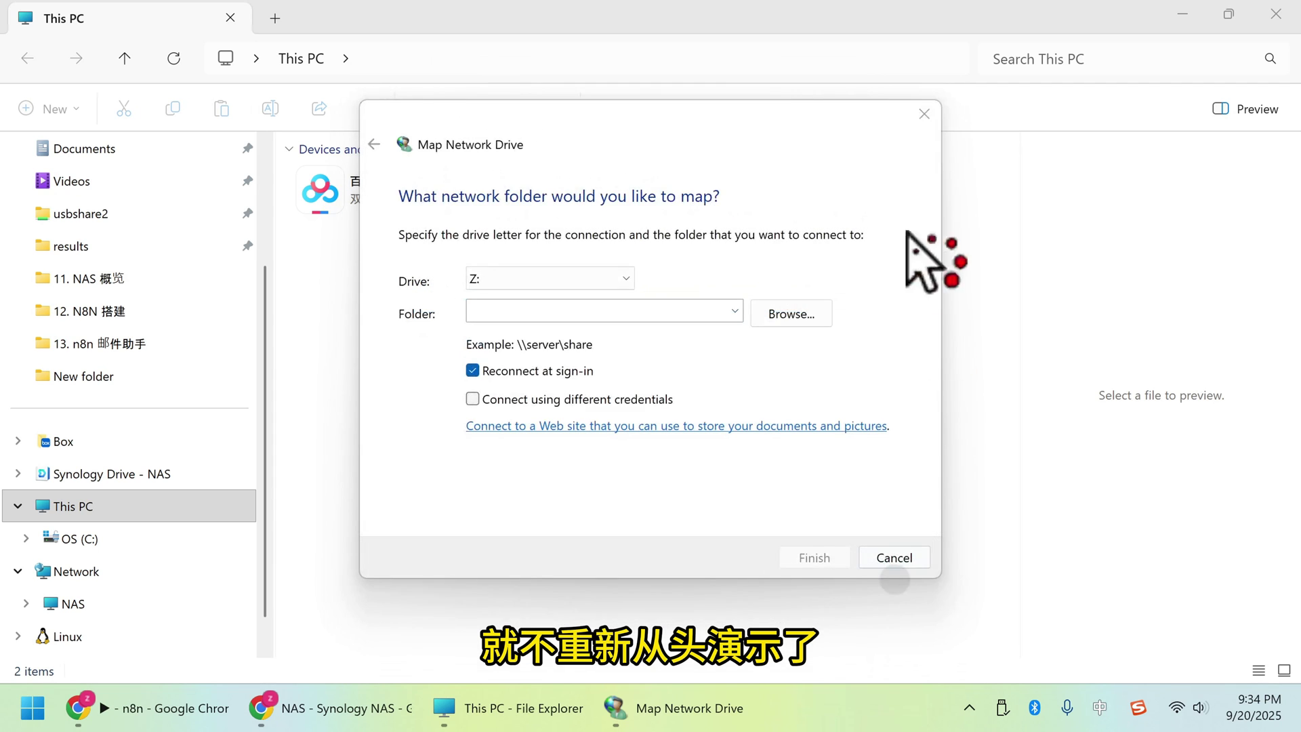
click(924, 114)
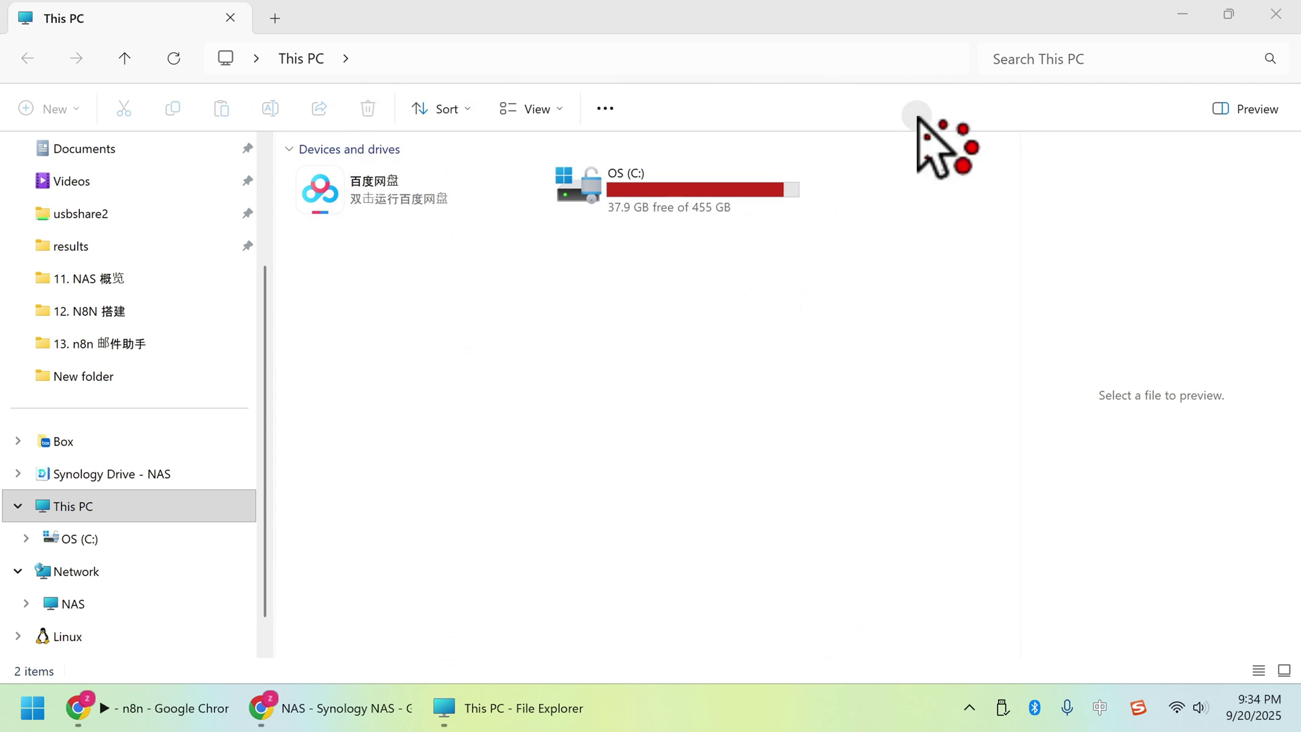
- Open the NAS under Network and go to its \docker share via the address bar
click(74, 604)
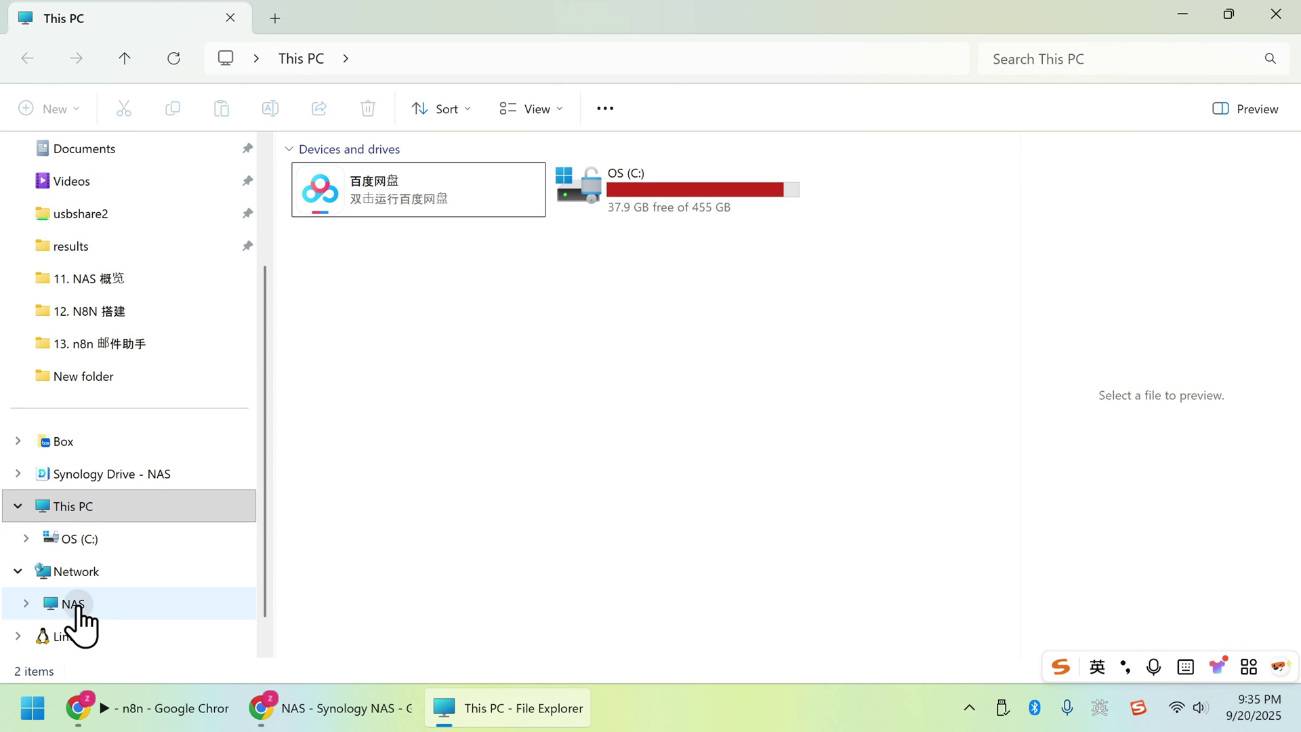
click(349, 484)
click(495, 462)
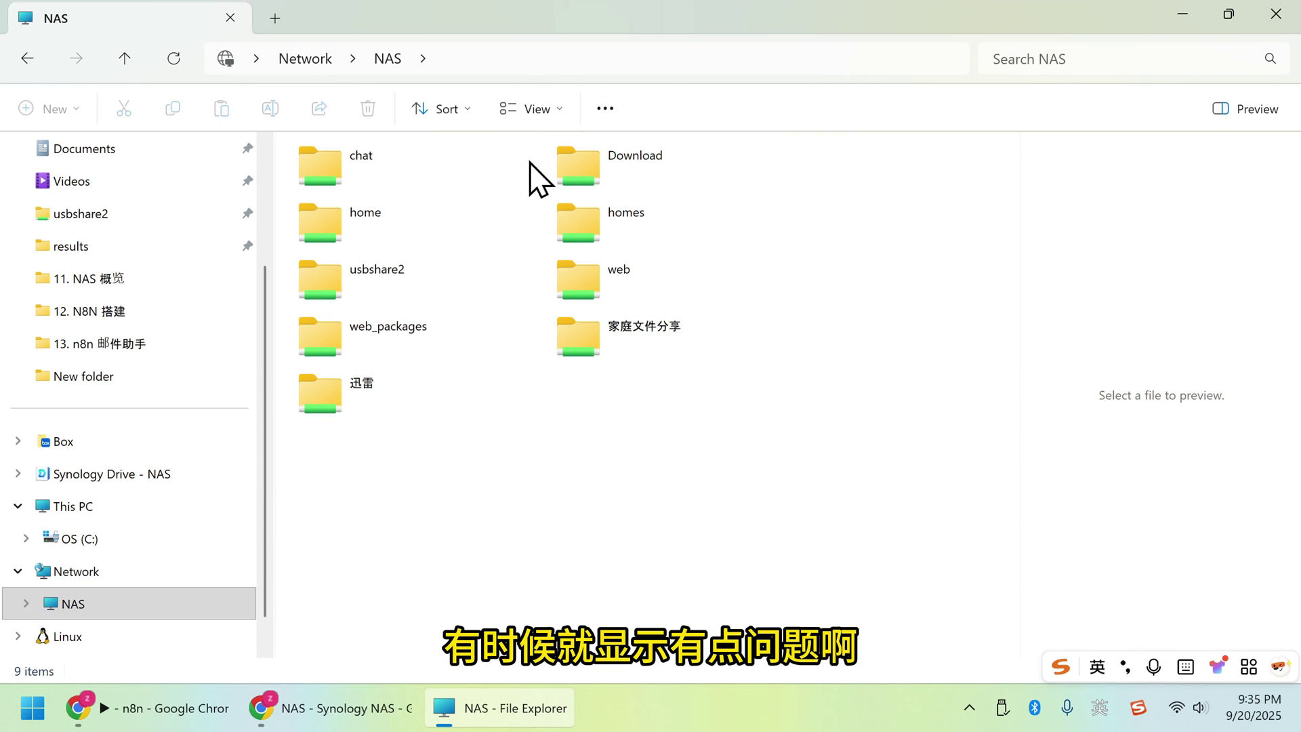
click(529, 450)
click(531, 61)
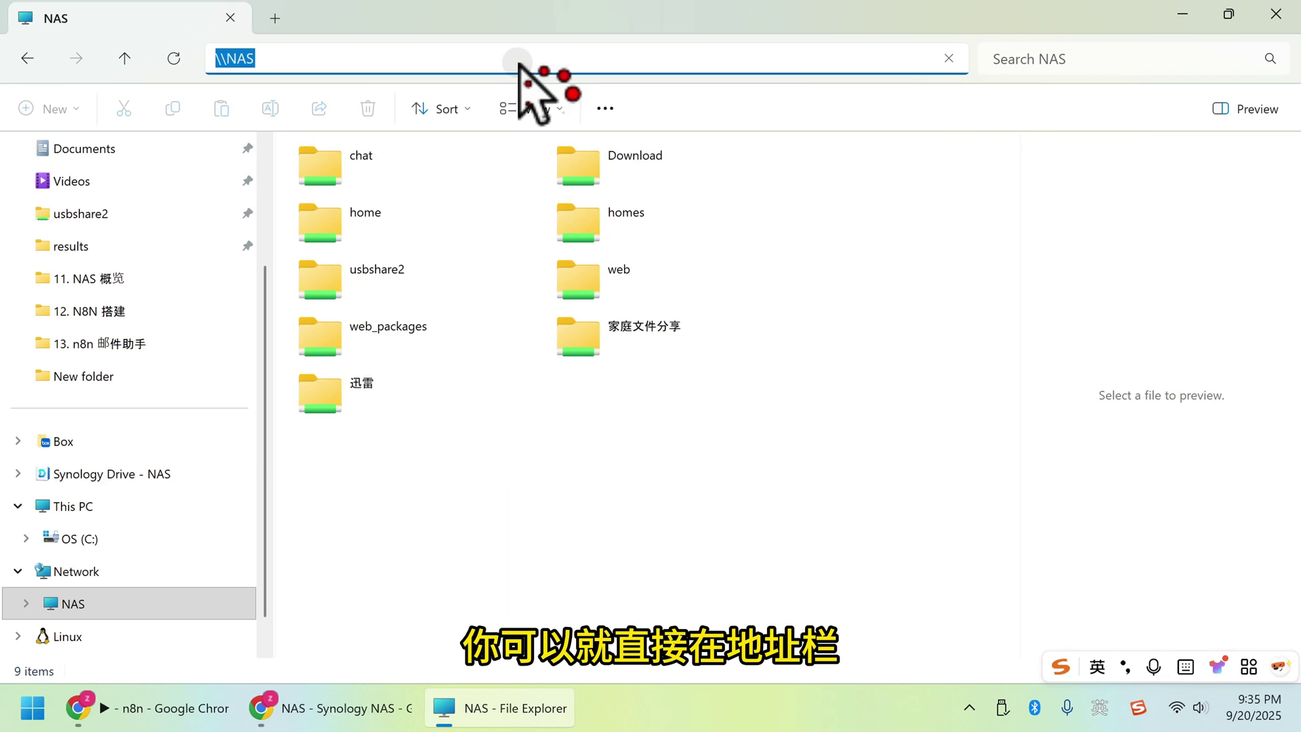
click(532, 61)
text(\docker)
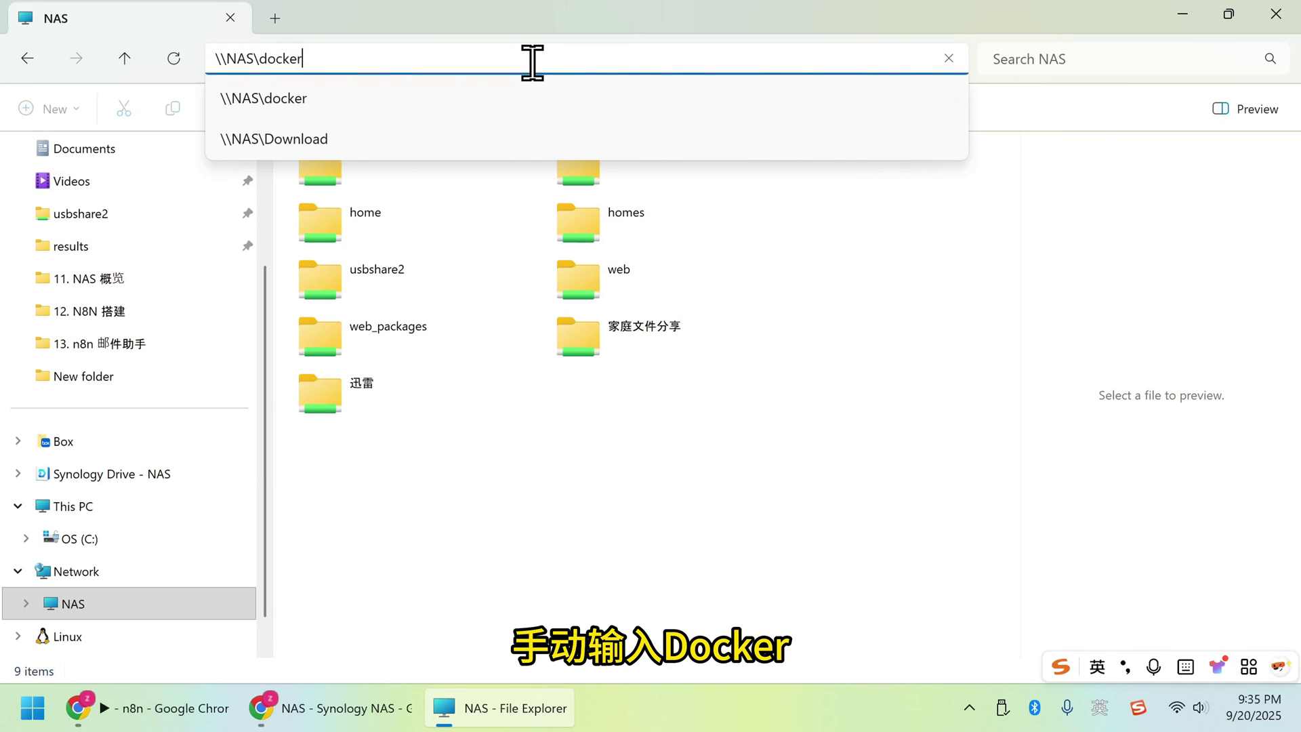
key(Return)
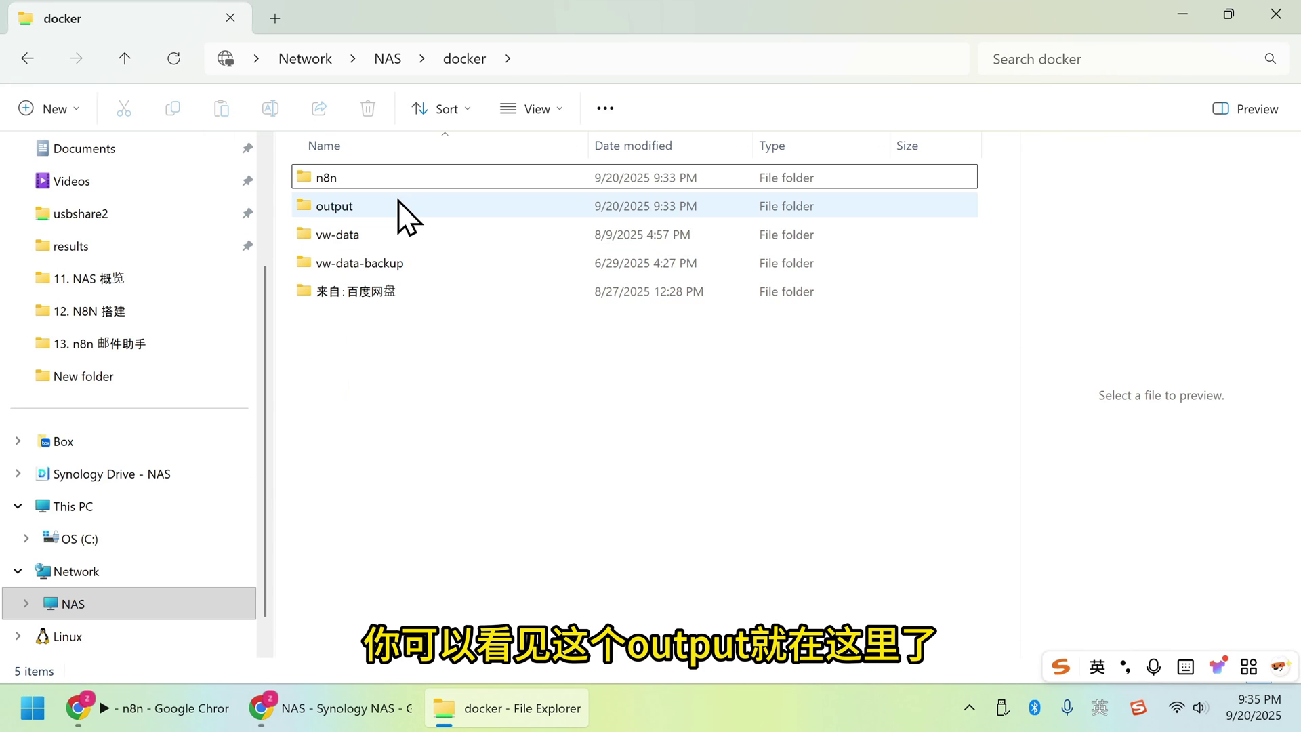
- Check the output folder, return to docker, and pin output to Quick access
click(400, 204)
double_click(400, 200)
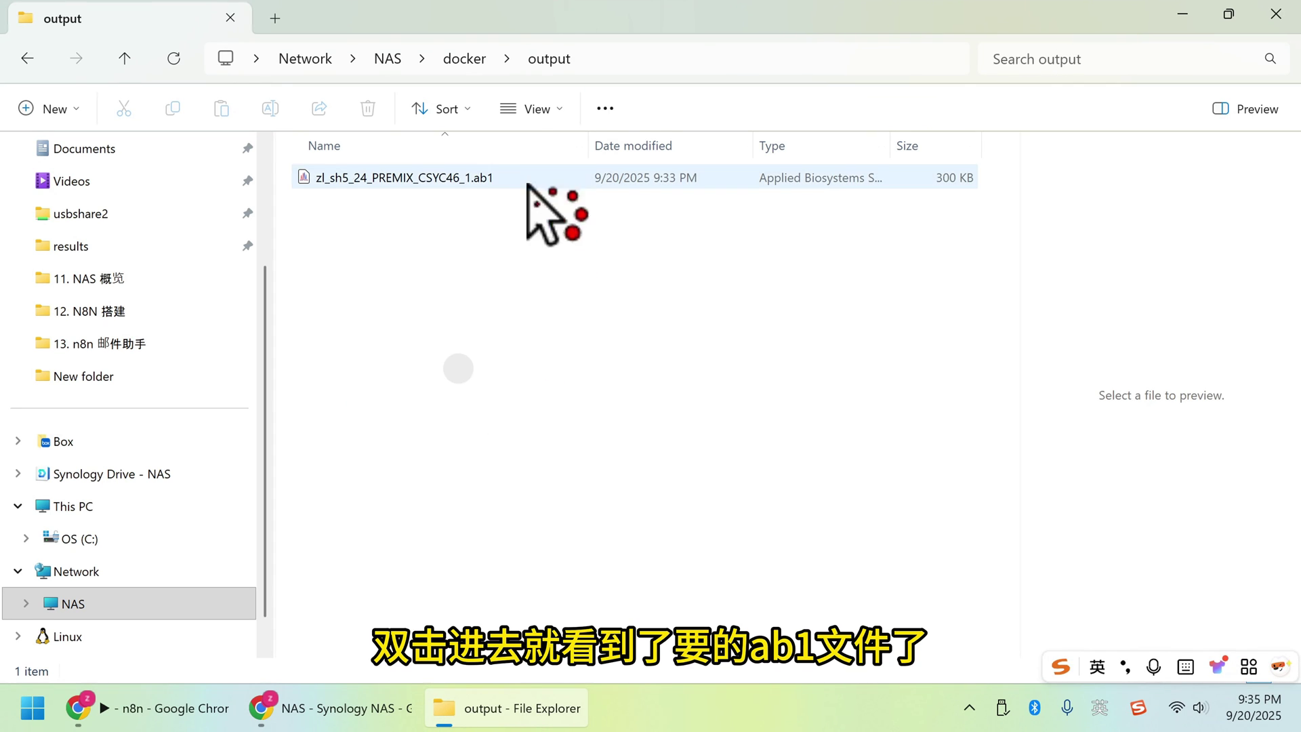
click(473, 61)
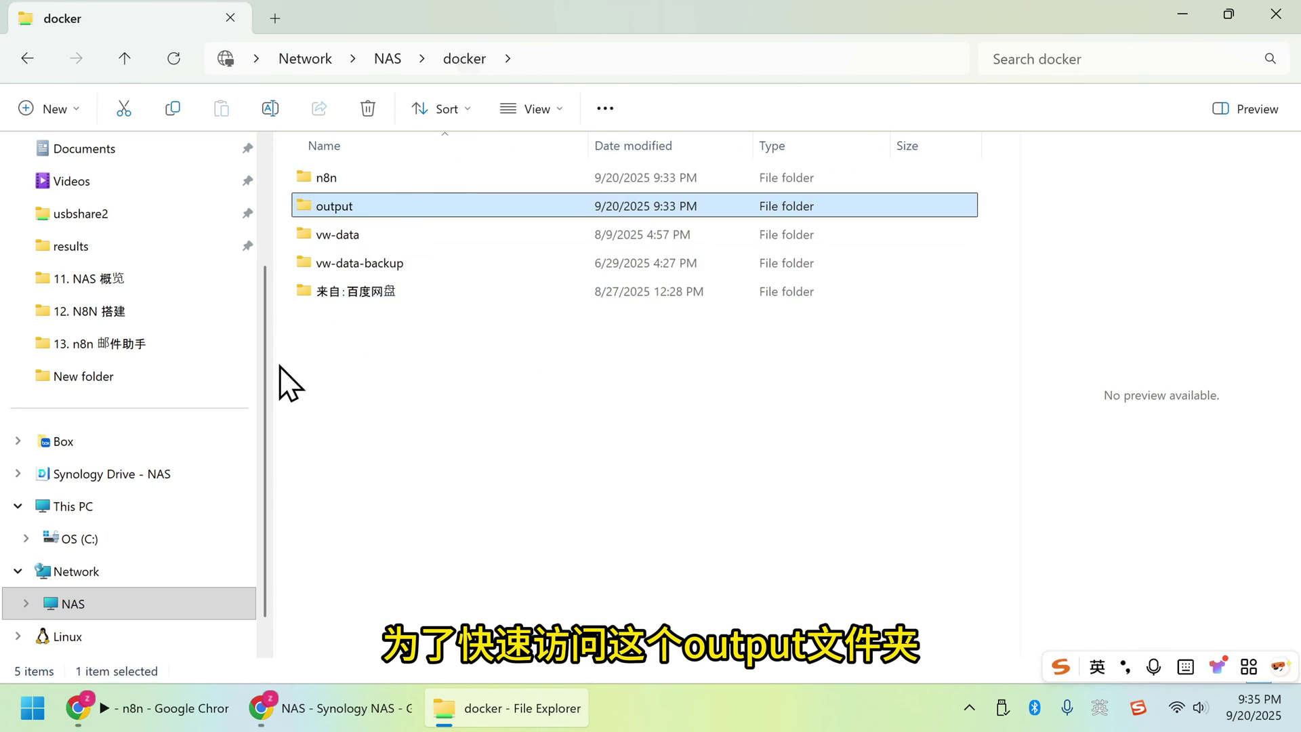
drag(269, 372, 266, 258)
drag(390, 210, 175, 366)
click(434, 428)
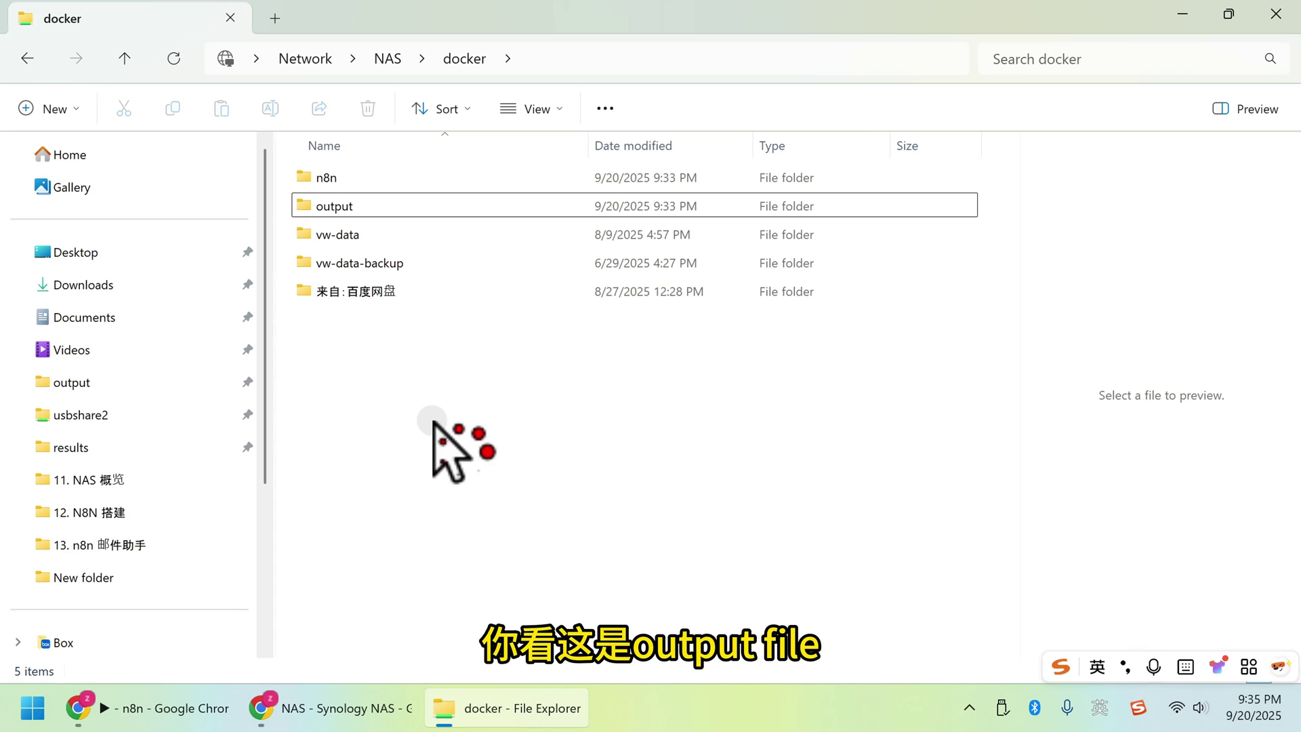
- Open the pinned output folder to show the saved .ab1 sequencing file
click(128, 383)
click(488, 234)
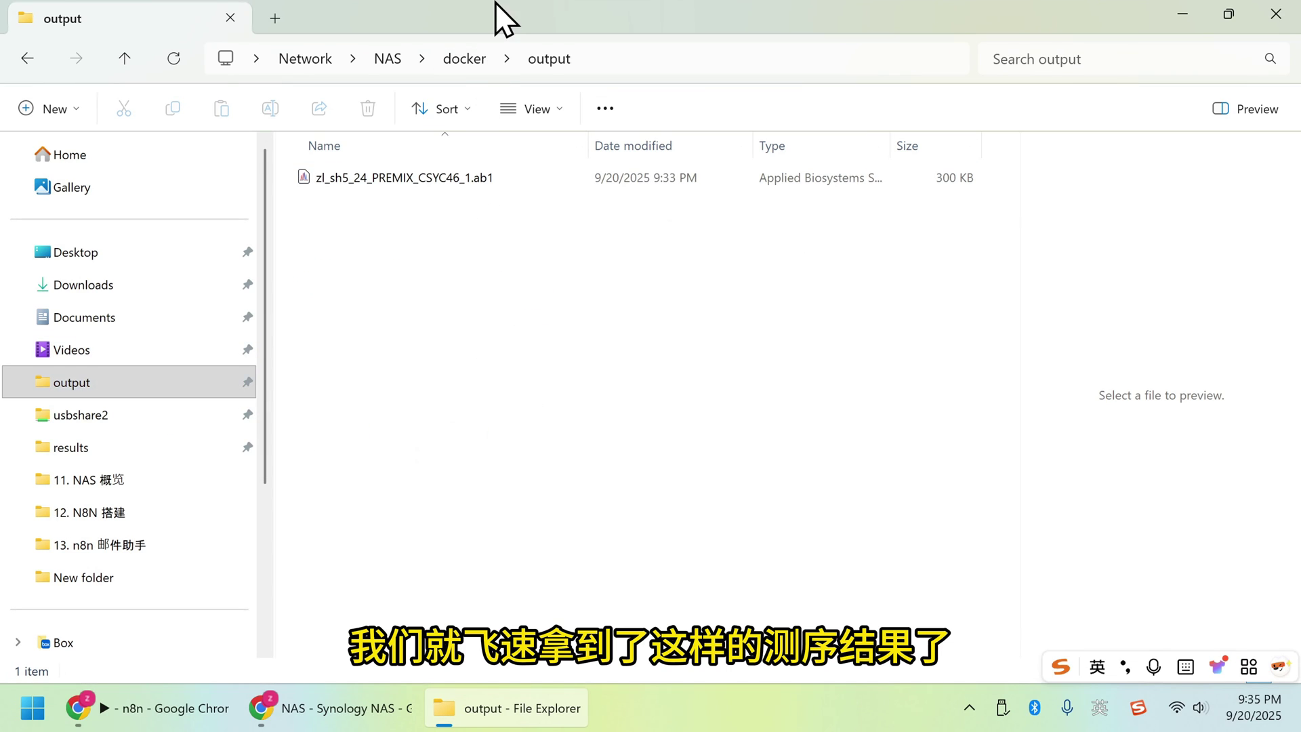
drag(505, 17, 610, 4)
click(600, 372)
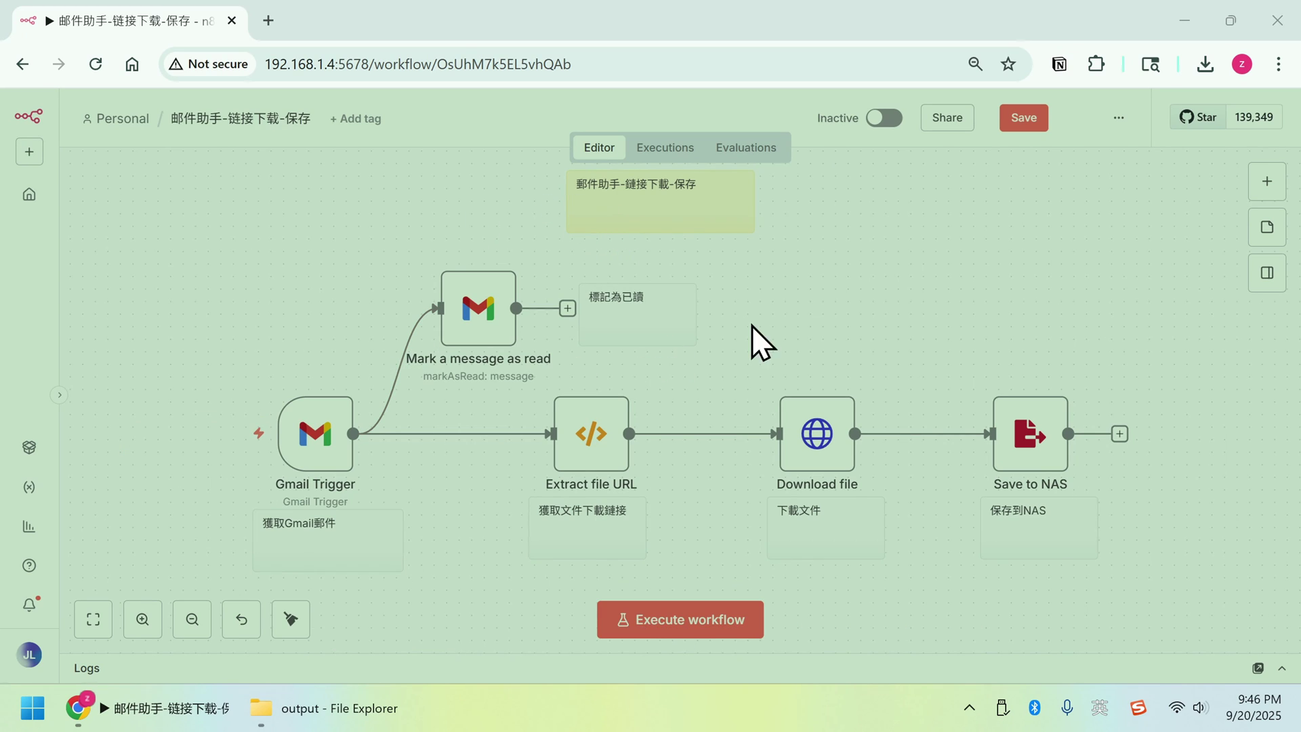
mouse_move(619, 425)
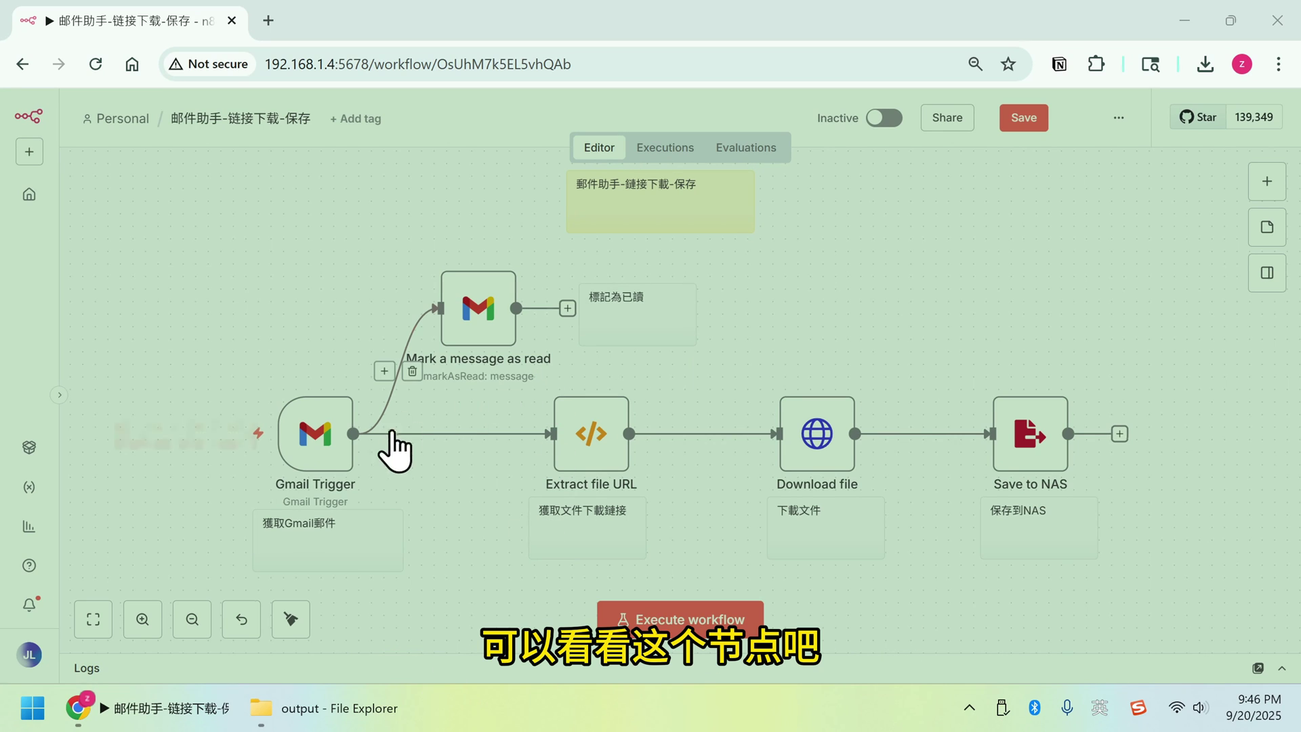
mouse_move(425, 449)
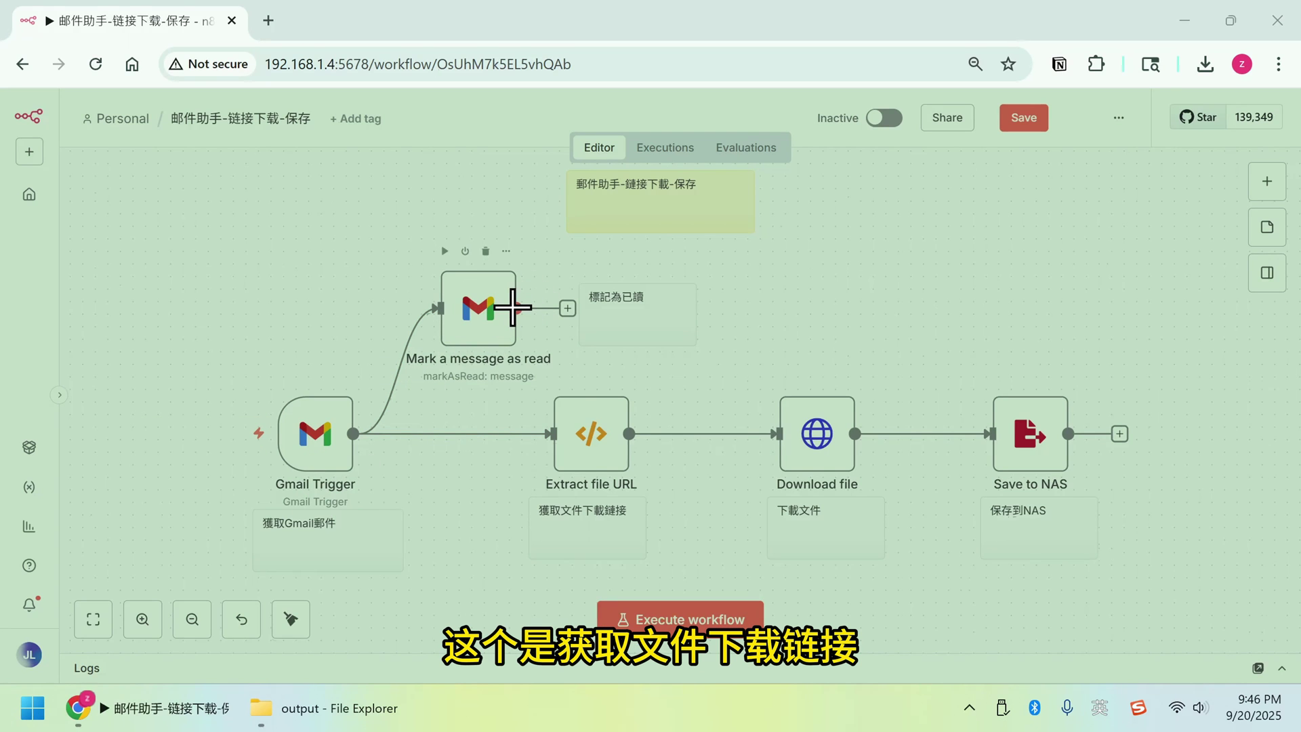
click(617, 427)
double_click(617, 427)
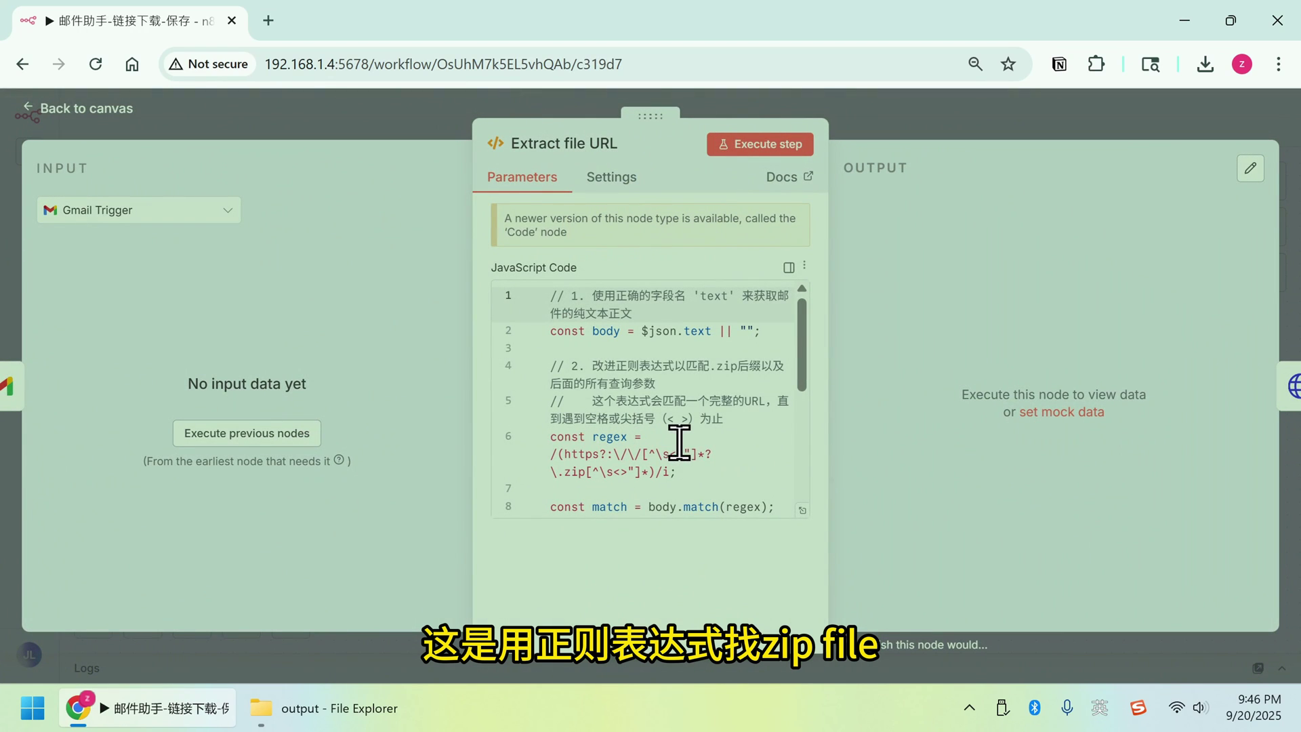
scroll(676, 448, down, 2)
scroll(608, 431, up, 2)
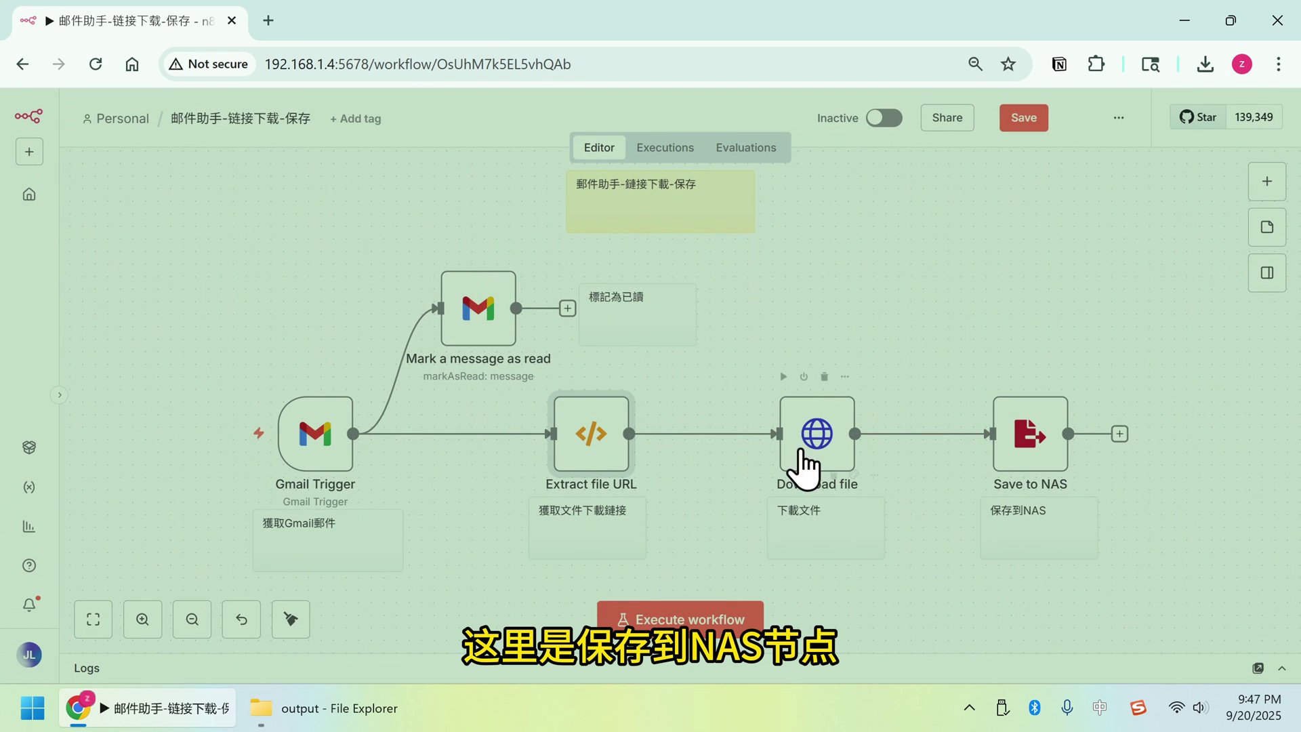
click(1026, 426)
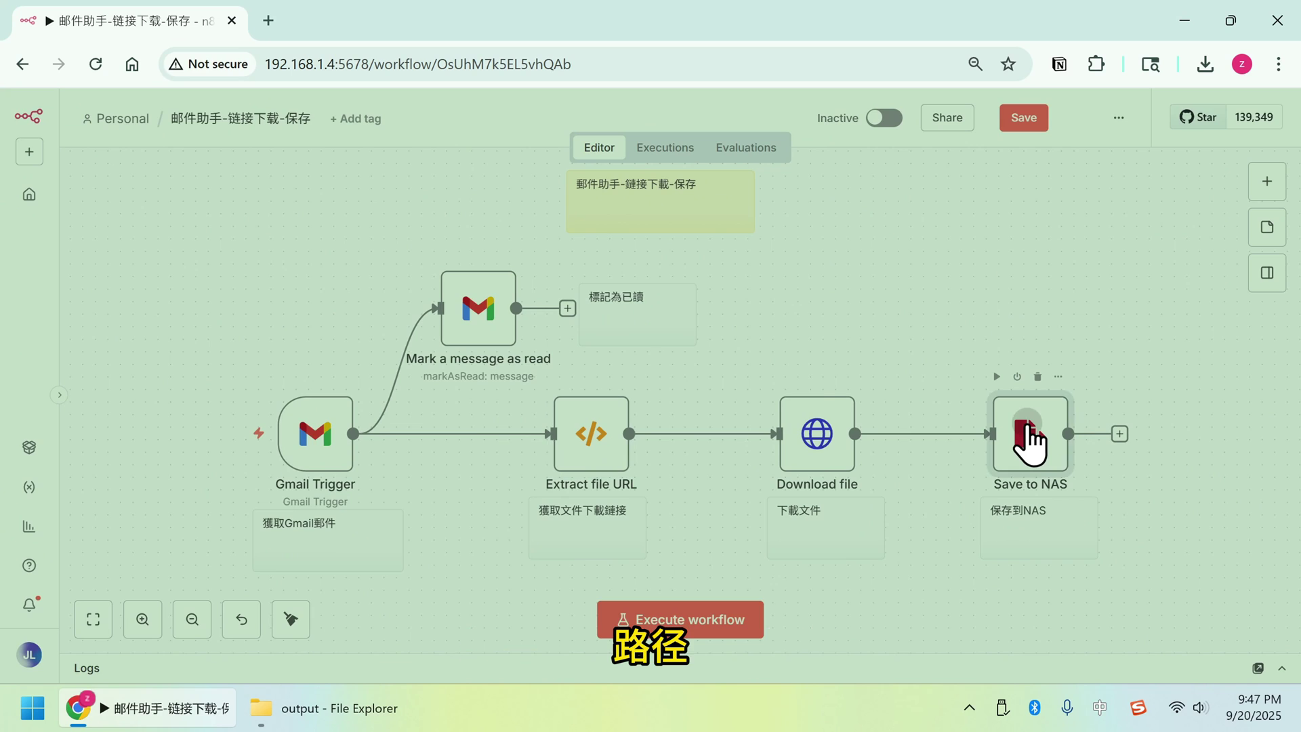
double_click(1030, 439)
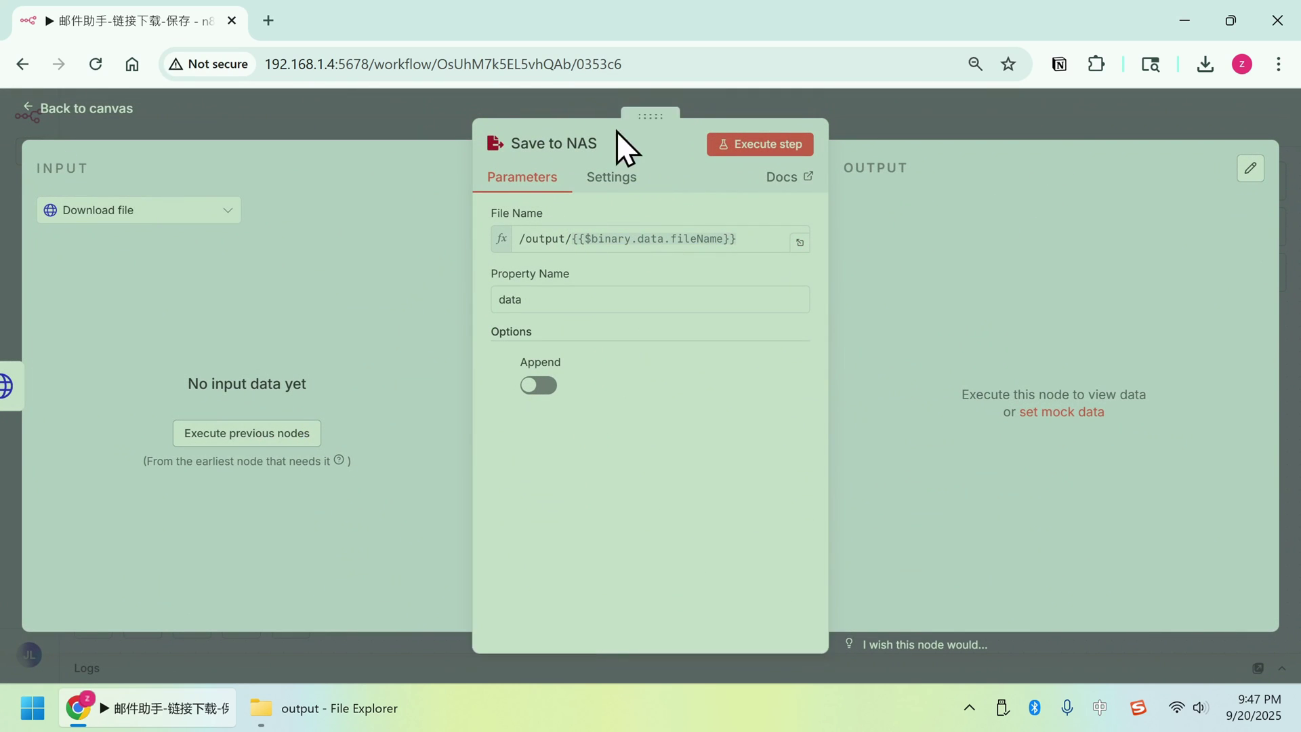
key(Escape)
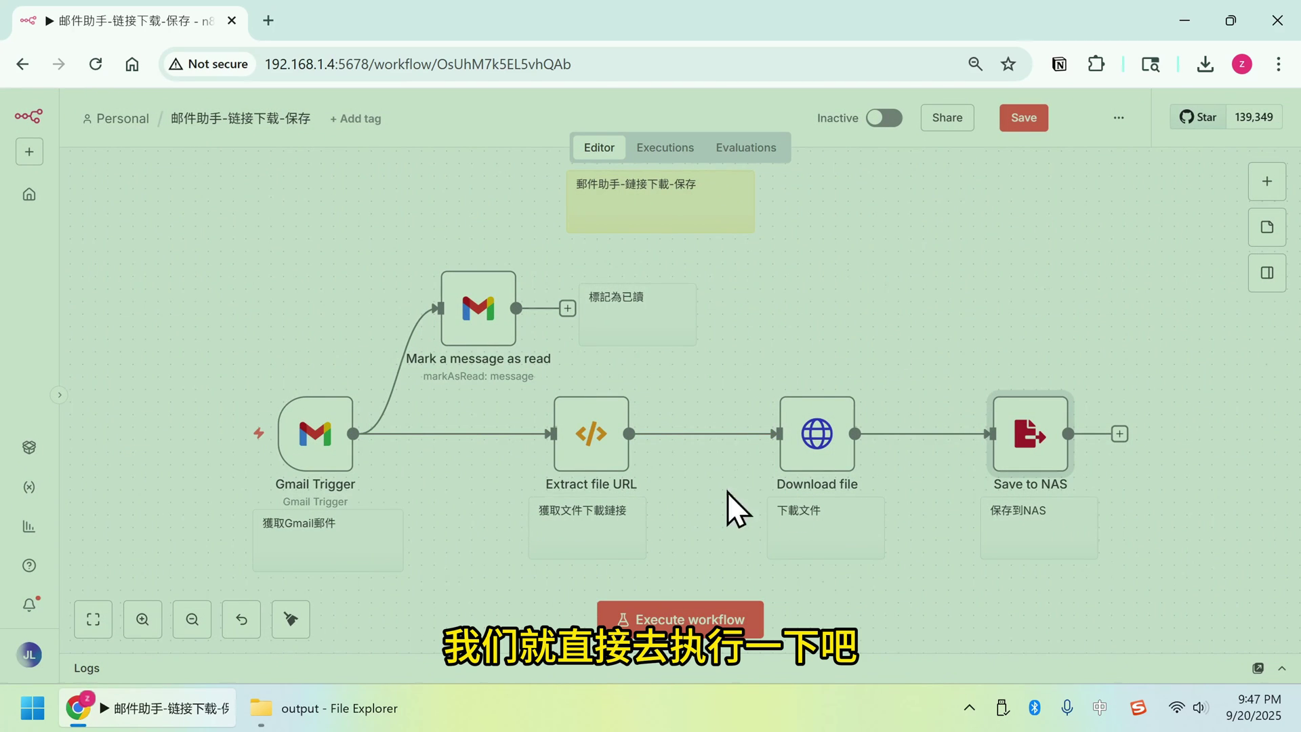
- Execute the full workflow, then refresh the NAS output folder and select the new 2417156.zip
click(729, 618)
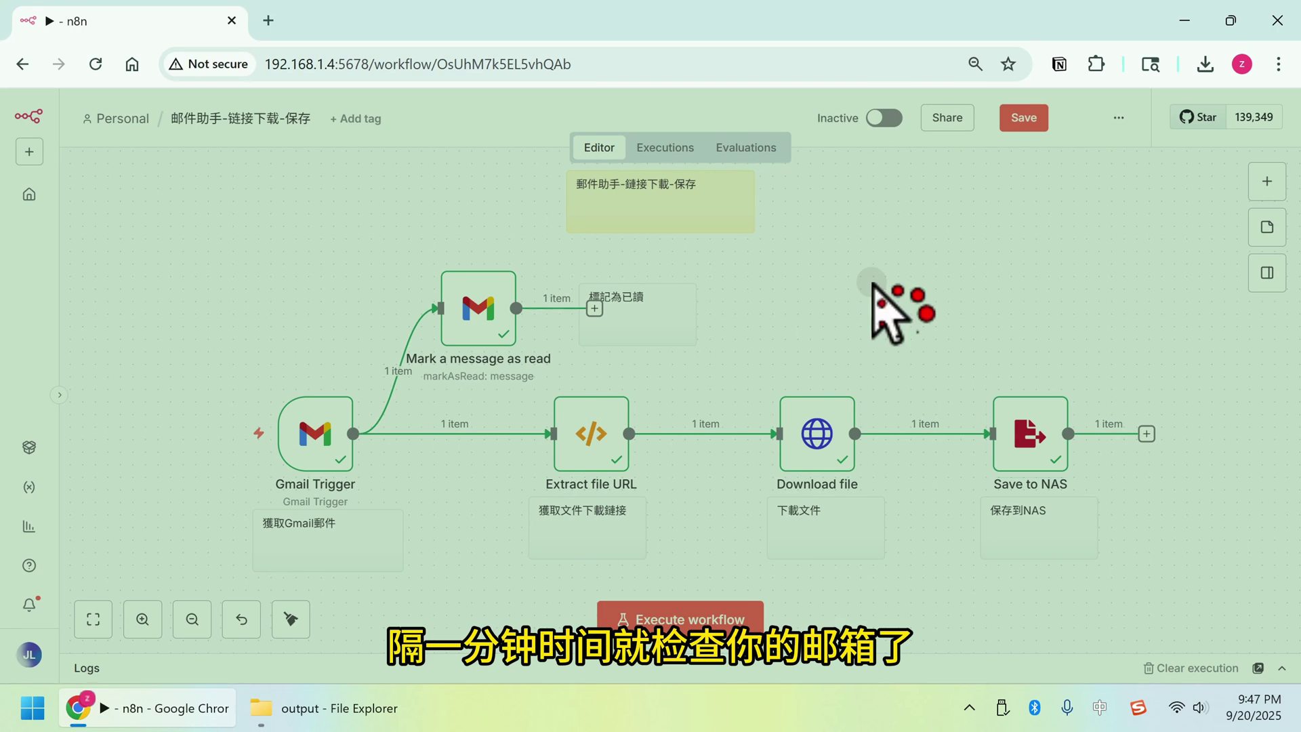
drag(670, 324, 708, 324)
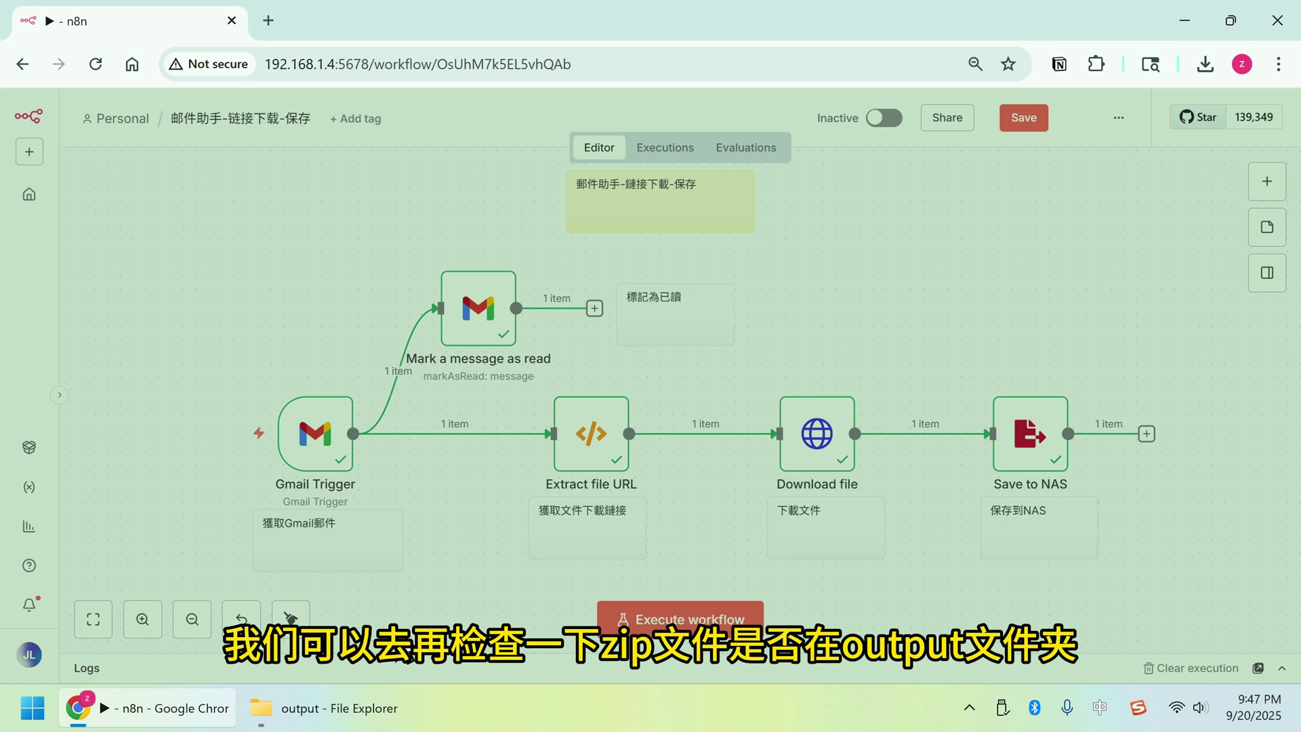
click(305, 708)
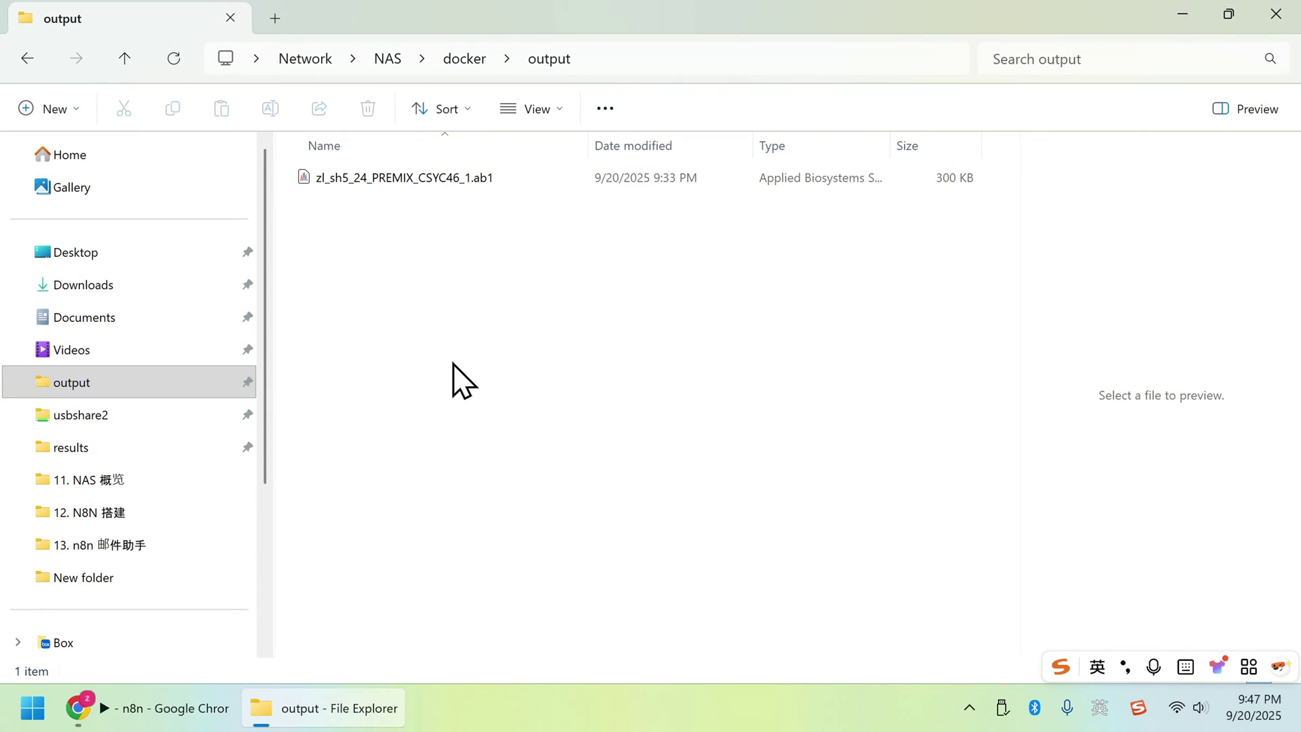
key(F5)
click(409, 178)
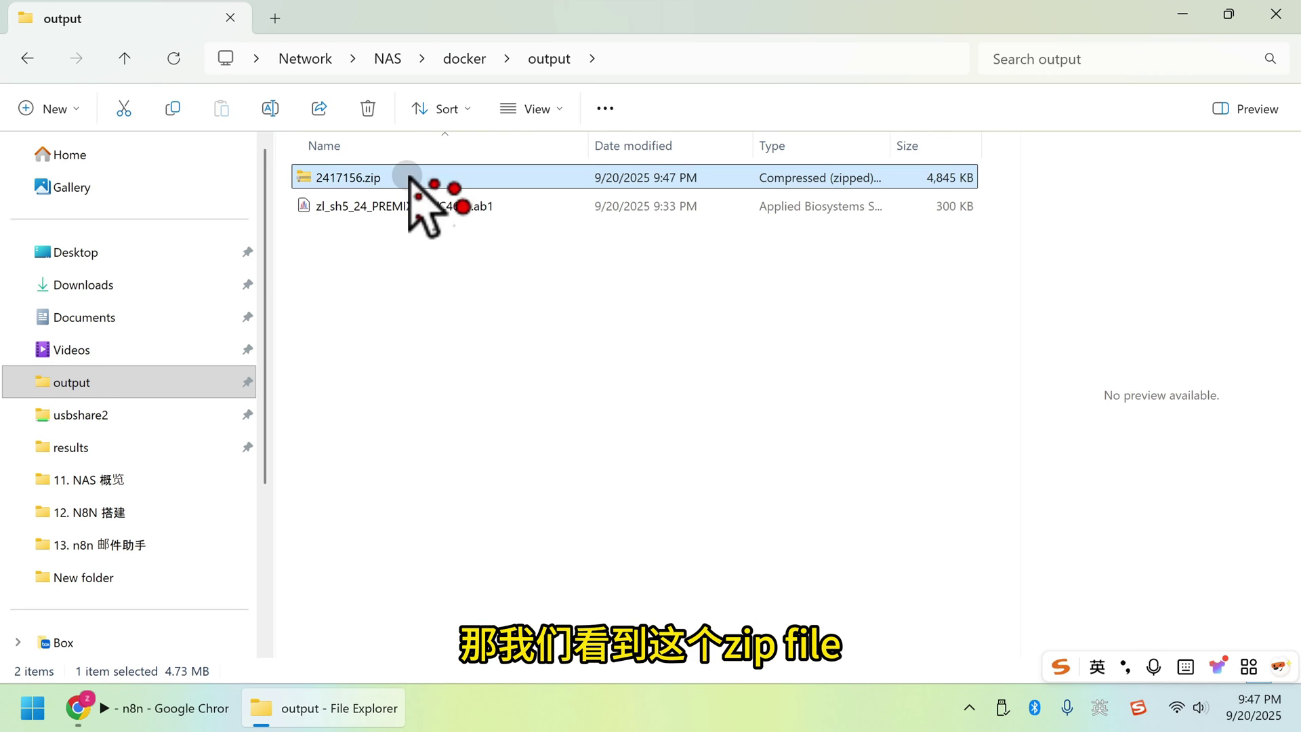